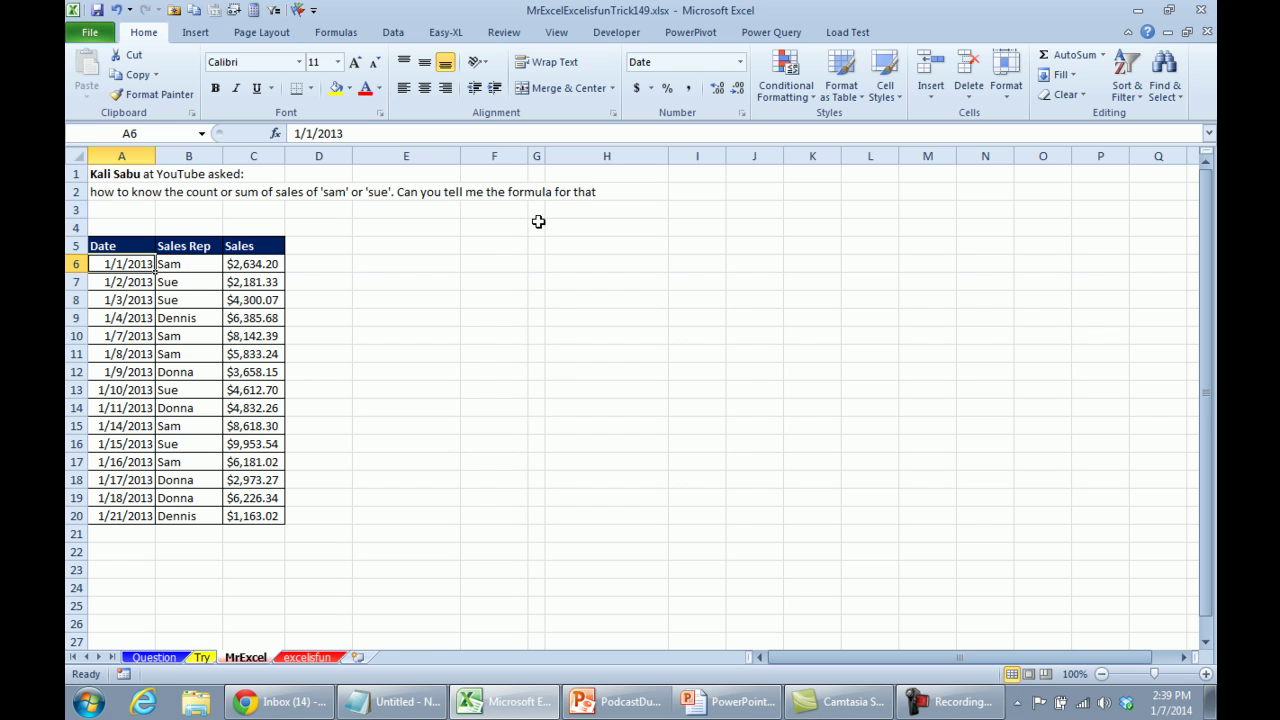
Create a PivotTable from MrExcel!$A$5:$C$20 and place it on the existing worksheet at cell E5.
{"action": "left_click", "coordinate": [195, 32]}
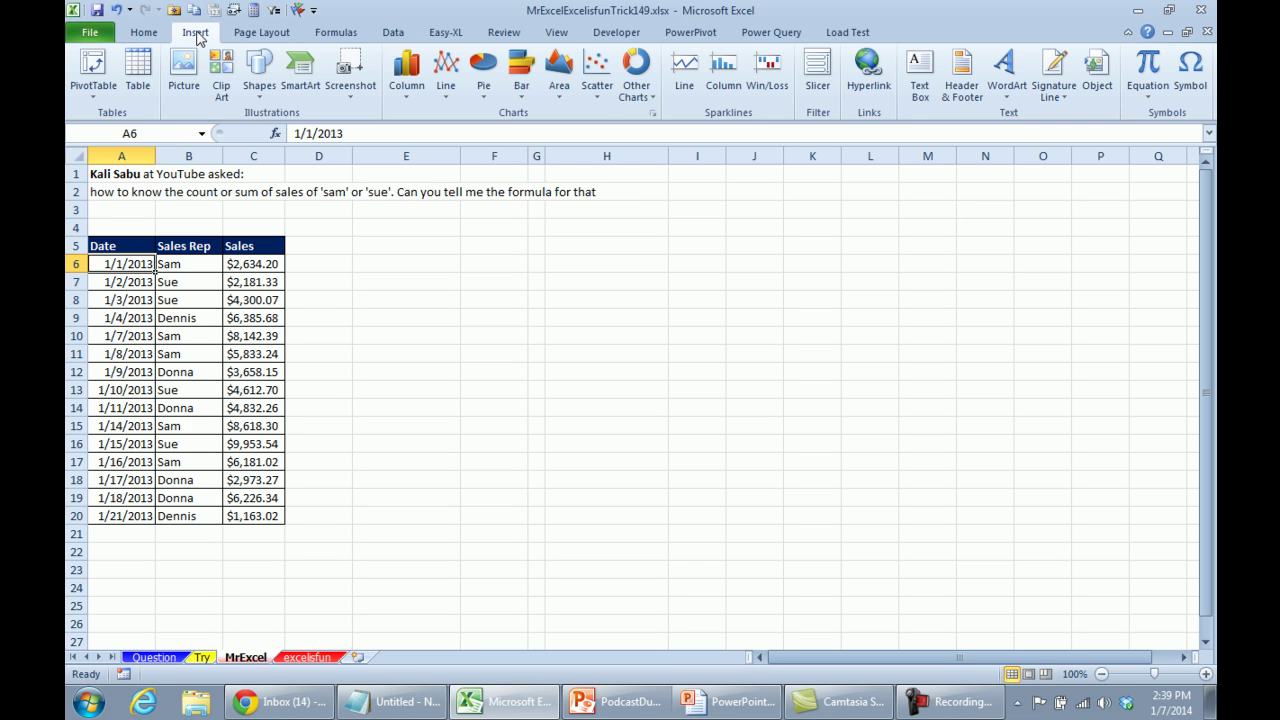
{"action": "left_click", "coordinate": [93, 64]}
{"action": "left_click", "coordinate": [258, 270]}
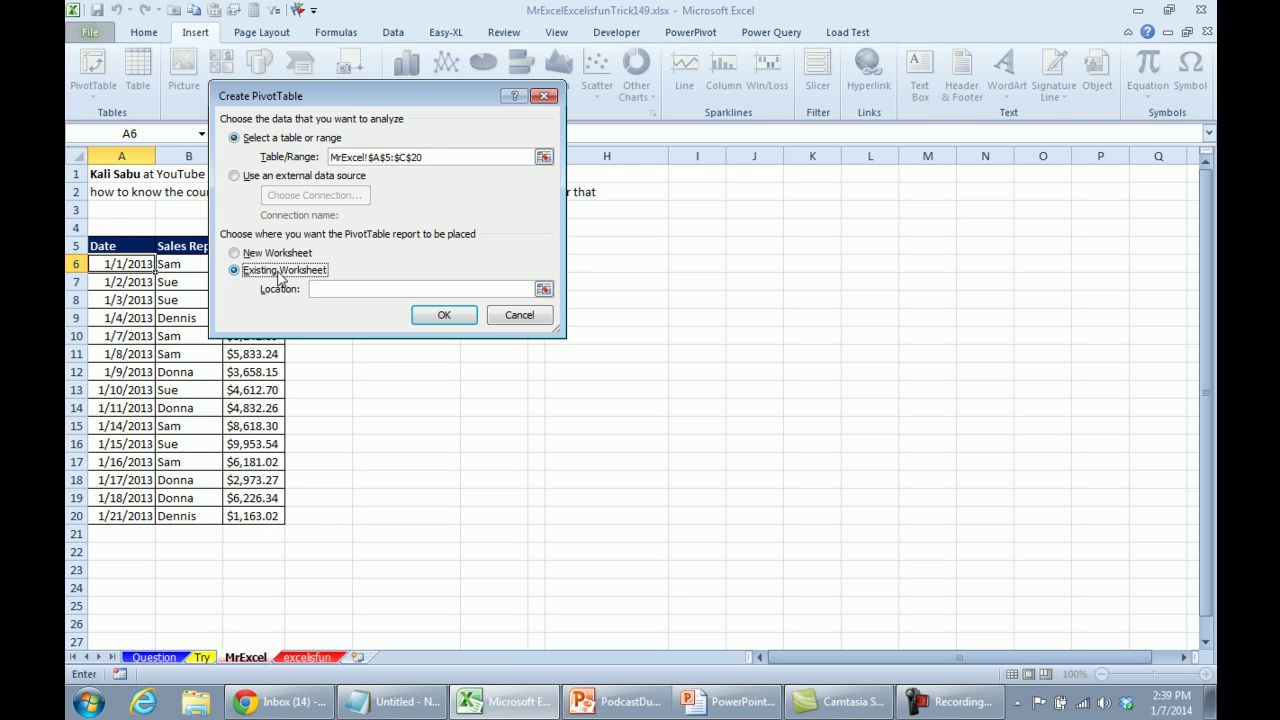
{"action": "left_click_drag", "start_coordinate": [376, 98], "coordinate": [903, 195]}
{"action": "left_click", "coordinate": [365, 250]}
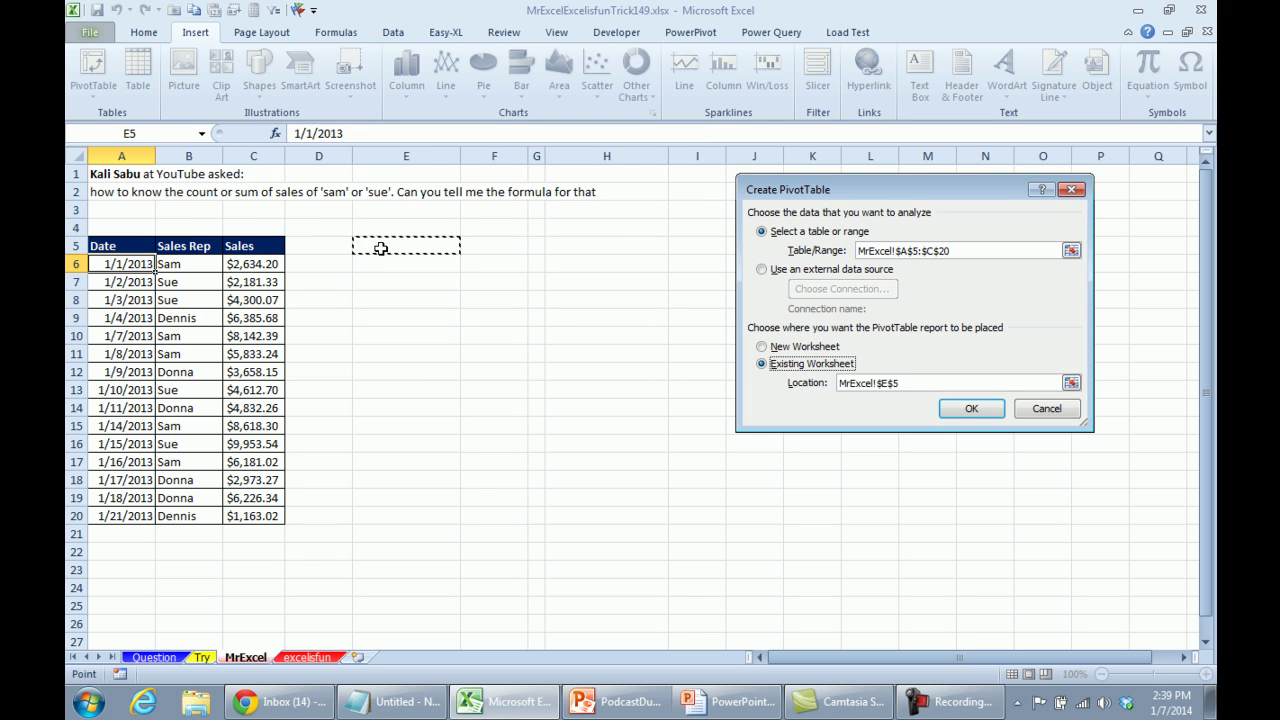
{"action": "left_click", "coordinate": [962, 413]}
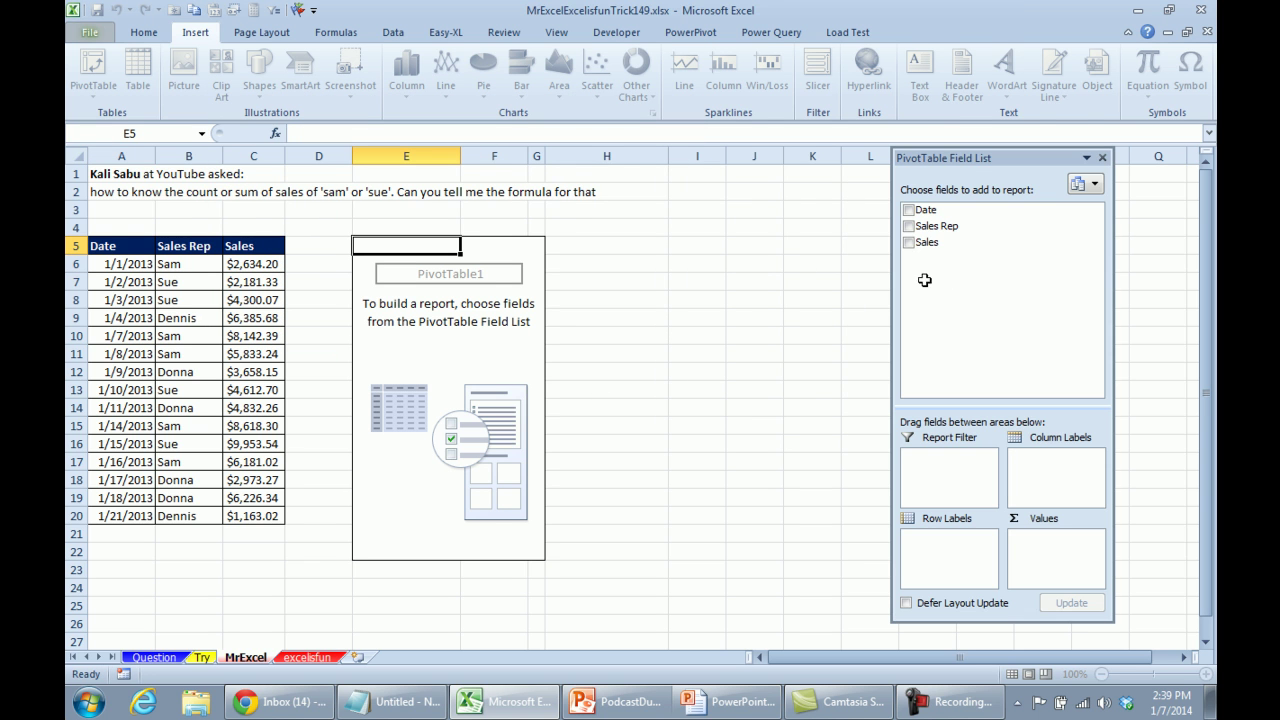
Set Sales Rep as the PivotTable's row labels and add Sum of Sales and Count of Sales Rep as values.
{"action": "left_click_drag", "start_coordinate": [936, 226], "coordinate": [945, 548]}
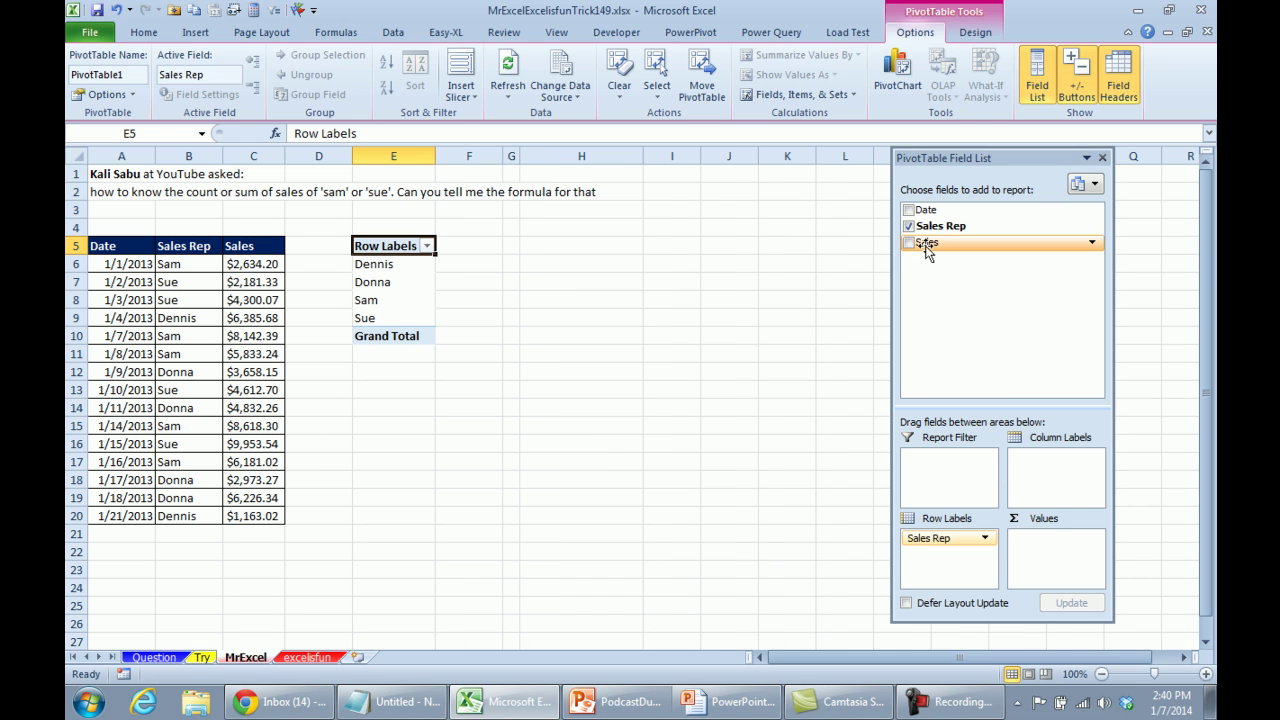
{"action": "left_click_drag", "start_coordinate": [927, 243], "coordinate": [1046, 548]}
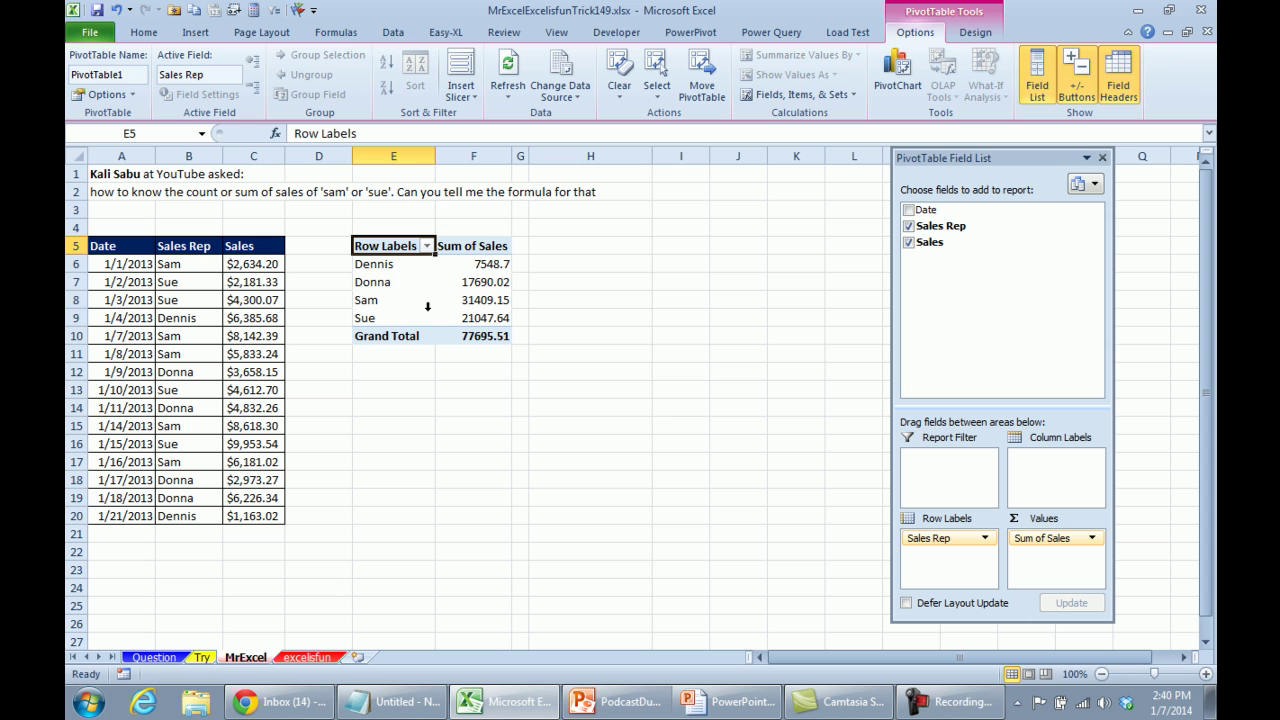
{"action": "left_click_drag", "start_coordinate": [945, 229], "coordinate": [1058, 562]}
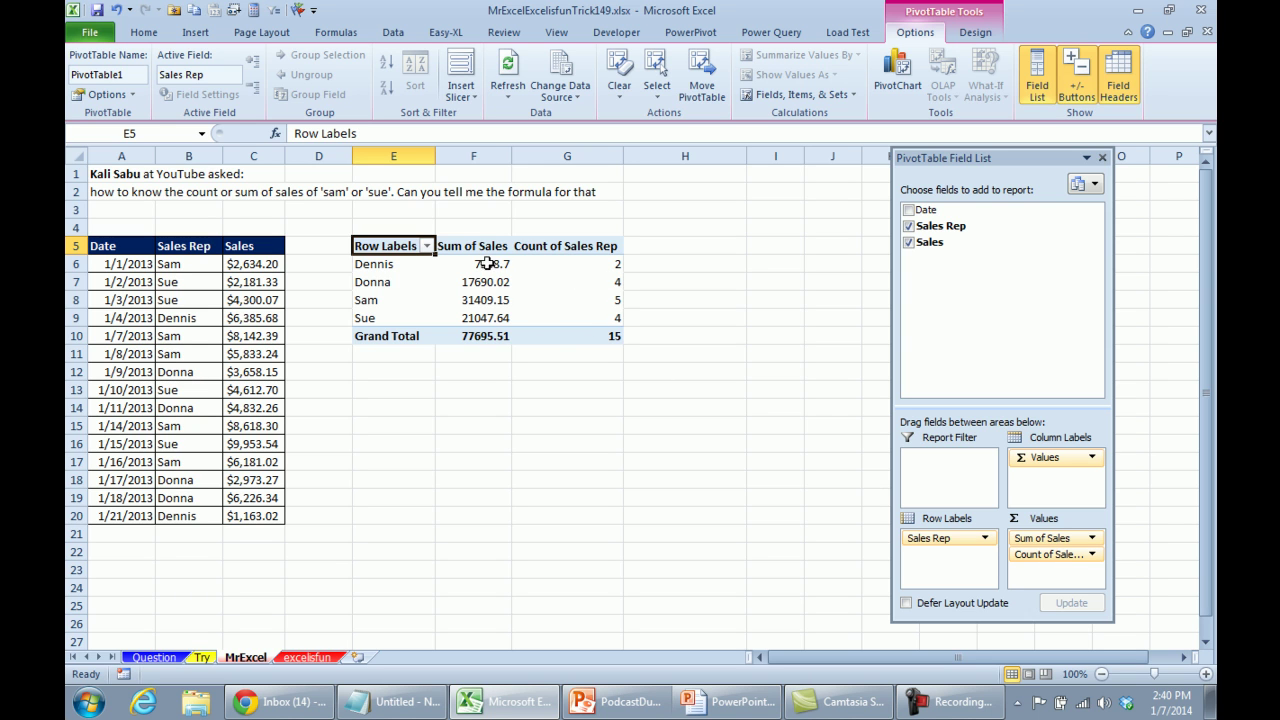
Move Sales Rep to the PivotTable's report filter and restrict it to the two reps named in the row 2 question.
{"action": "mouse_move", "coordinate": [440, 315]}
{"action": "left_click_drag", "start_coordinate": [940, 538], "coordinate": [970, 476]}
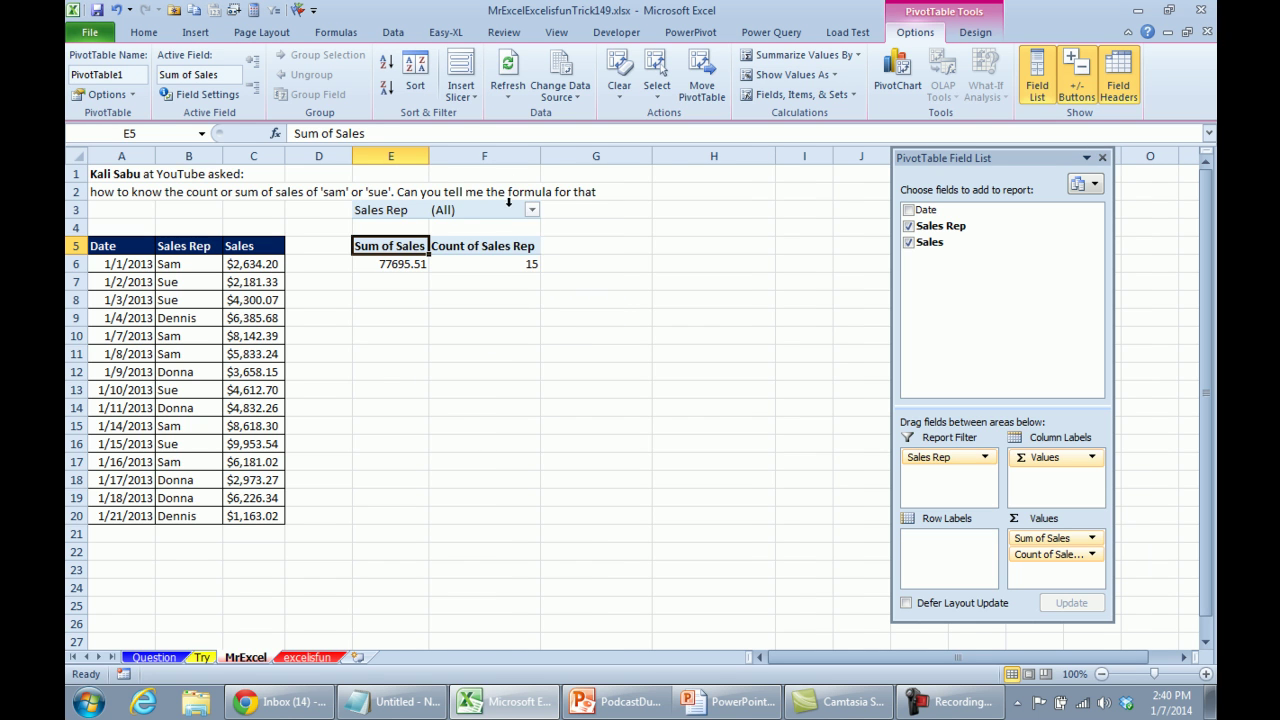
{"action": "left_click", "coordinate": [532, 211]}
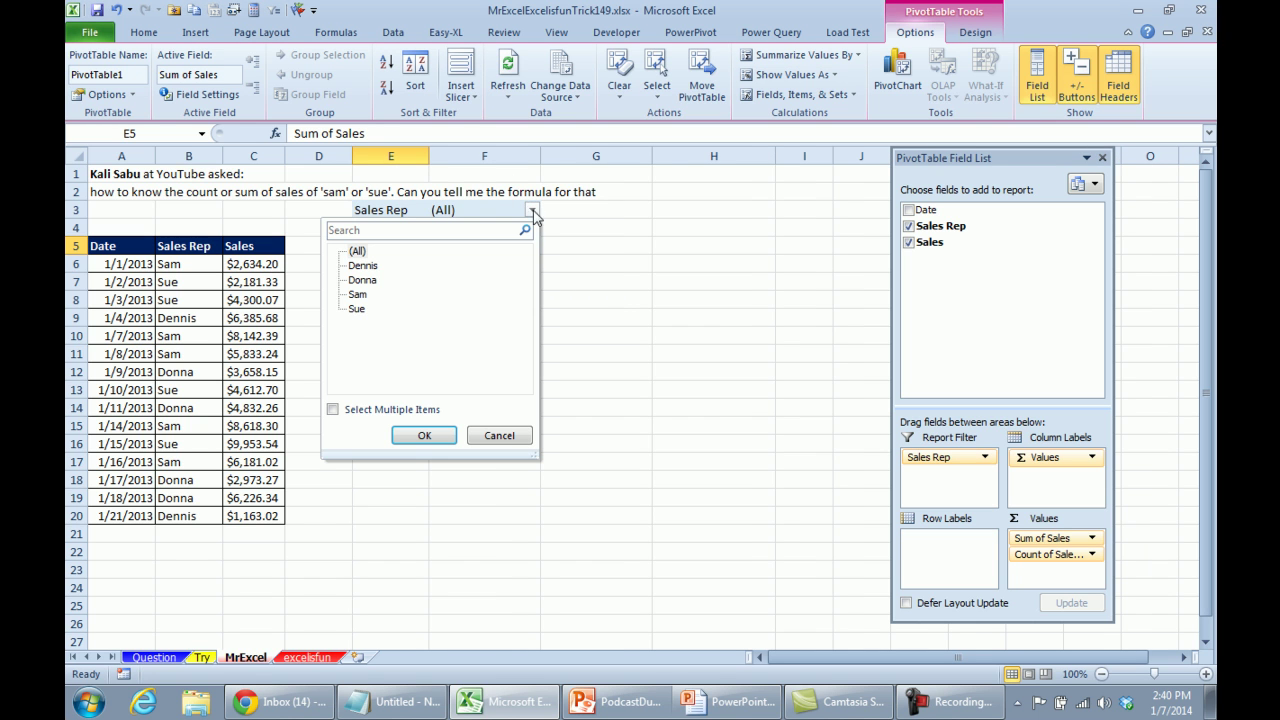
{"action": "left_click", "coordinate": [331, 410]}
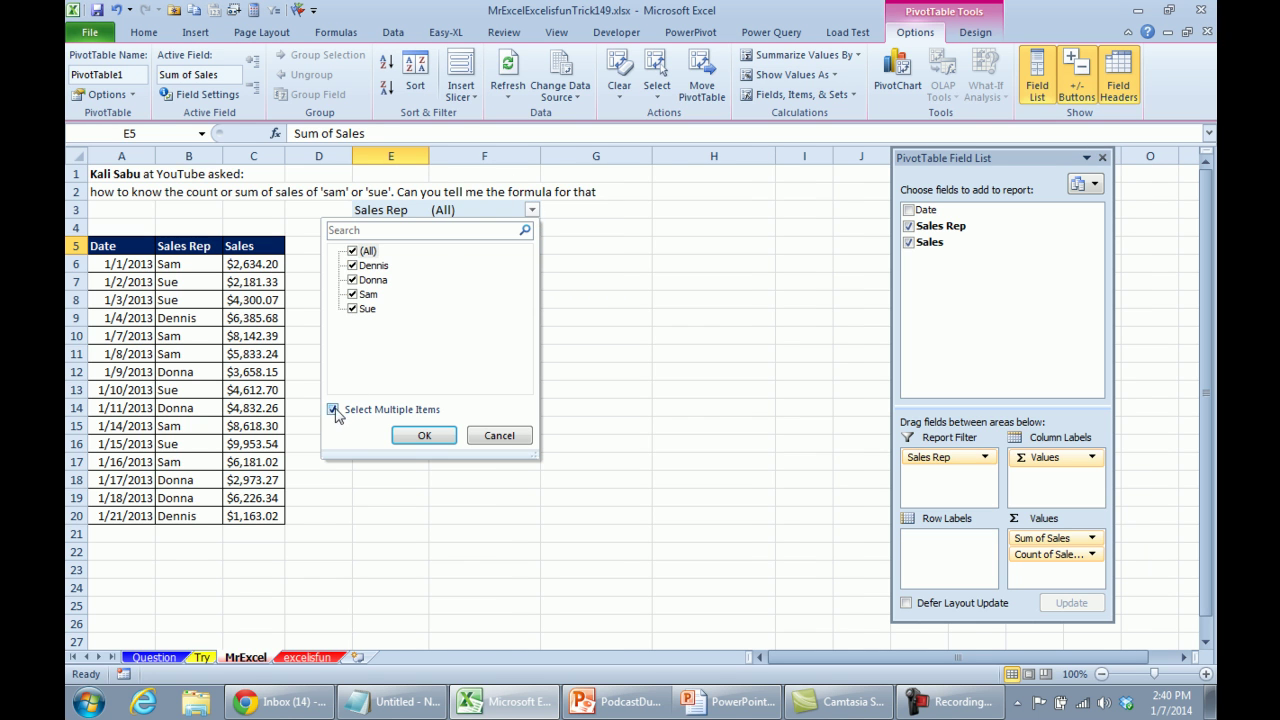
{"action": "left_click", "coordinate": [353, 266]}
{"action": "left_click", "coordinate": [353, 280]}
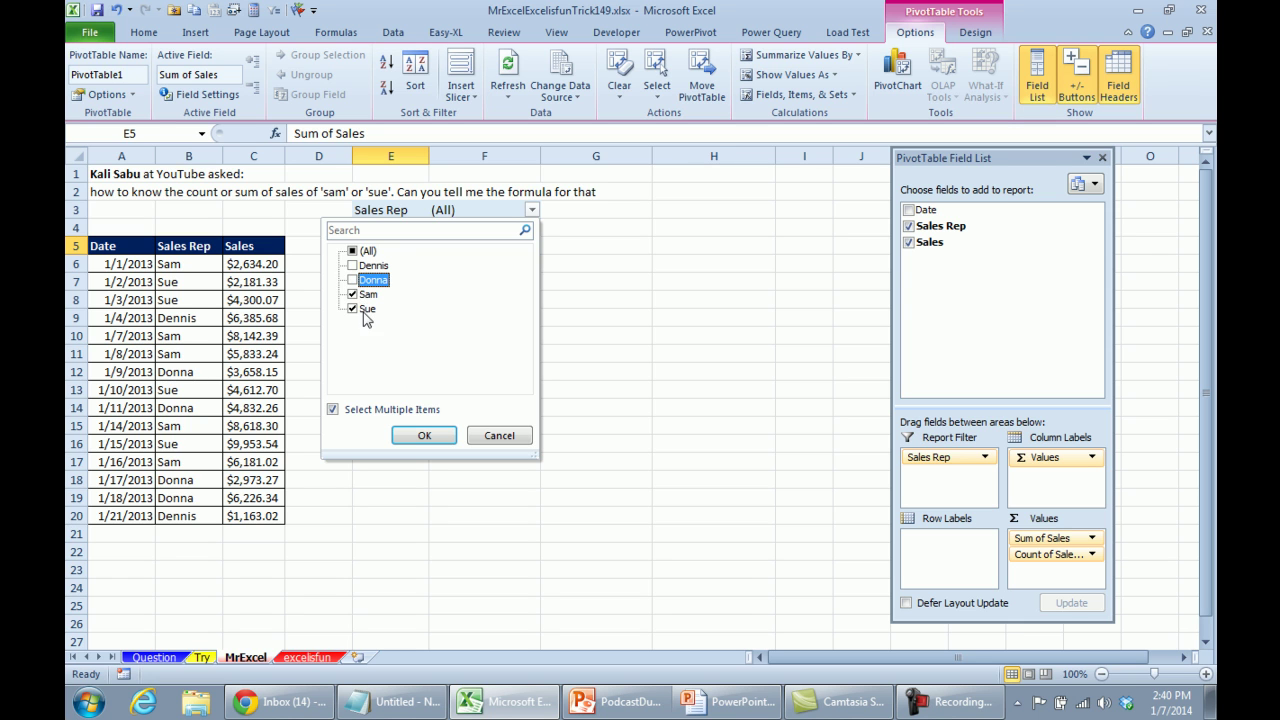
{"action": "left_click", "coordinate": [420, 433]}
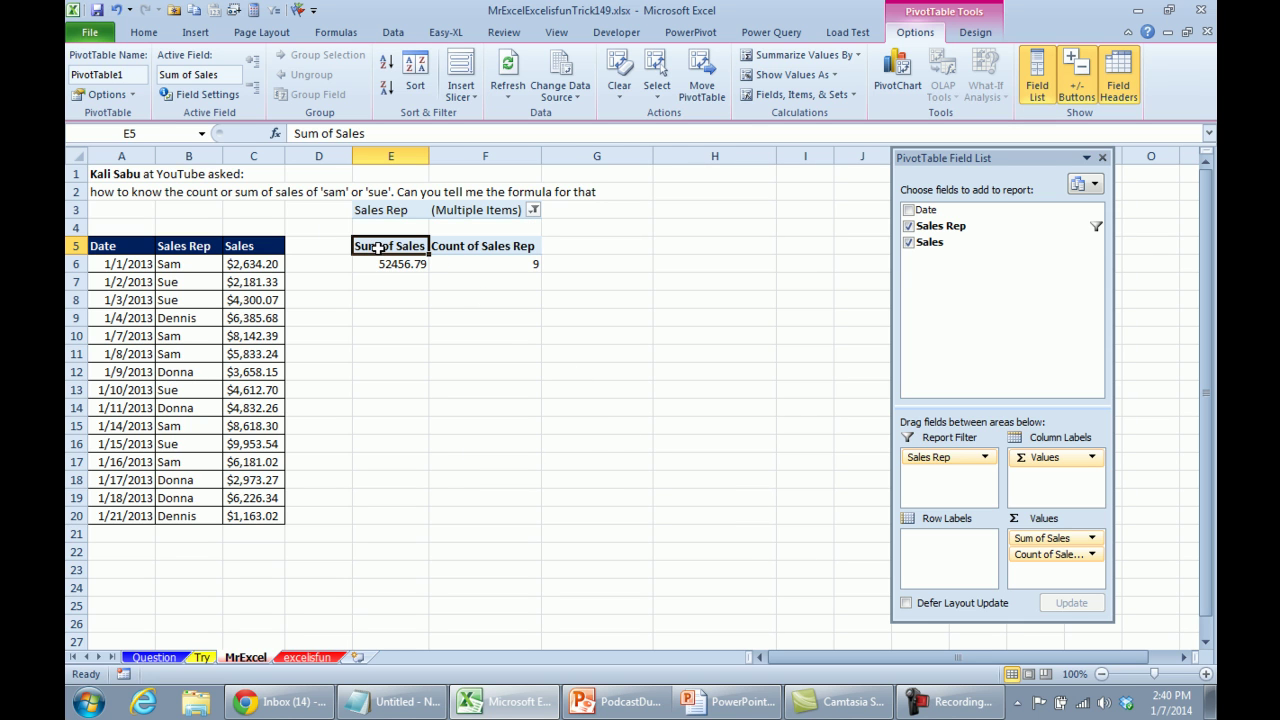
{"action": "mouse_move", "coordinate": [508, 265]}
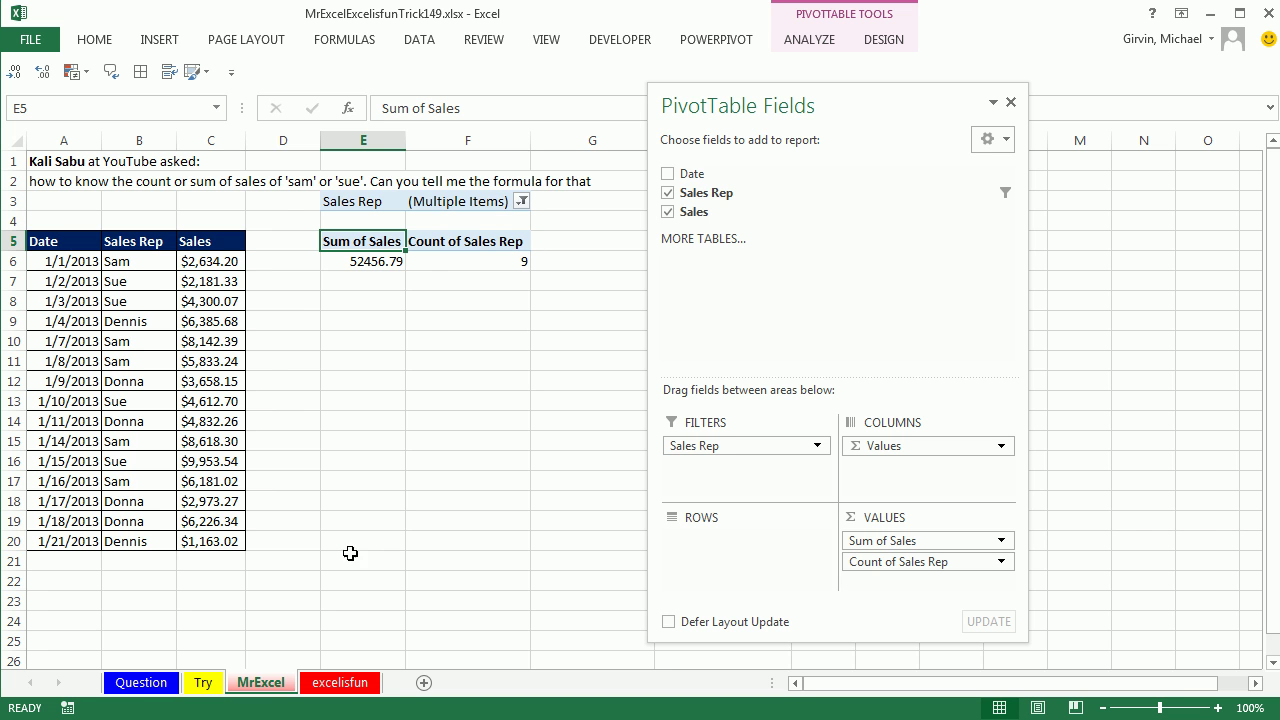
On the excelisfun sheet, convert the sales data in A5:C20 into a table with headers.
{"action": "left_click", "coordinate": [345, 684]}
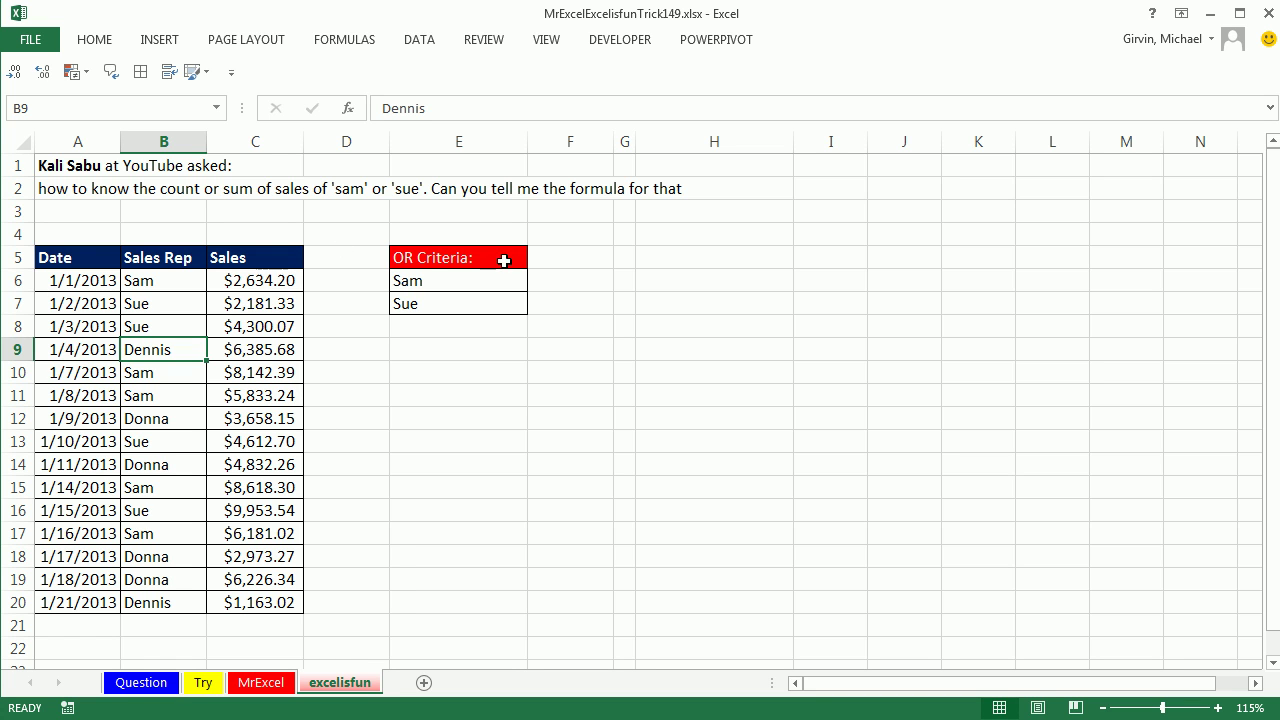
{"action": "left_click", "coordinate": [459, 283]}
{"action": "left_click", "coordinate": [453, 305]}
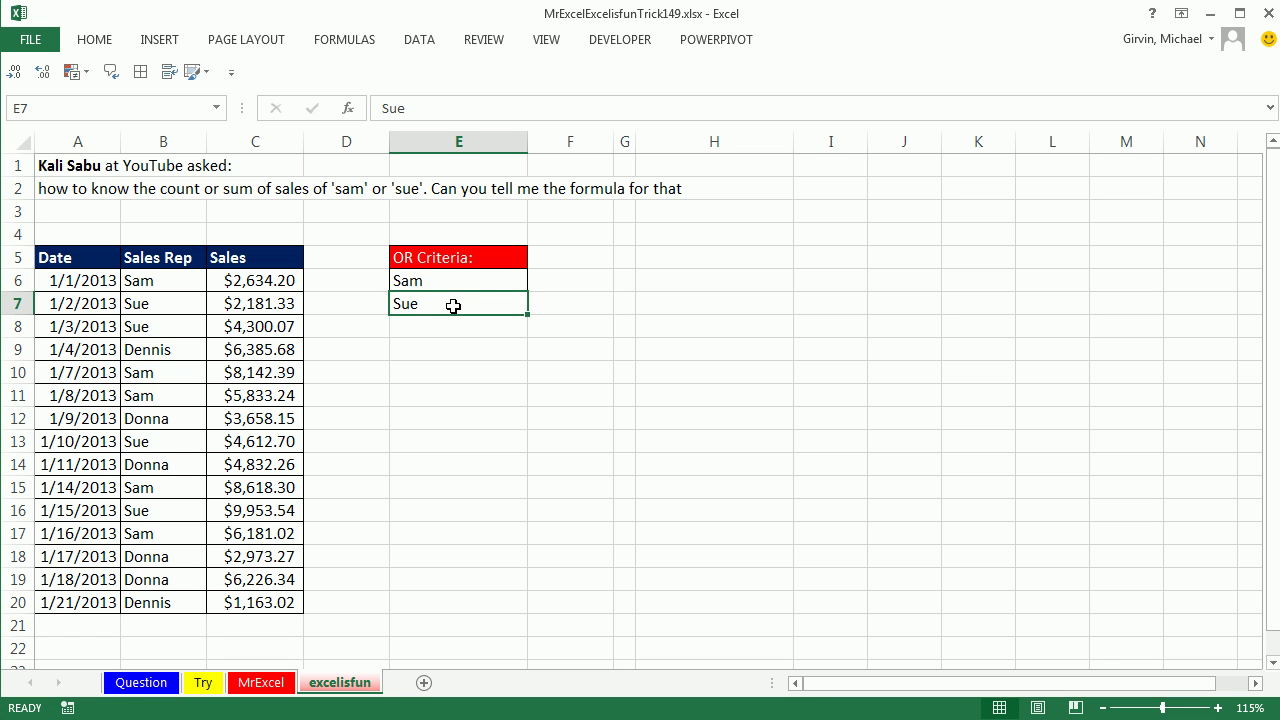
{"action": "left_click", "coordinate": [177, 326]}
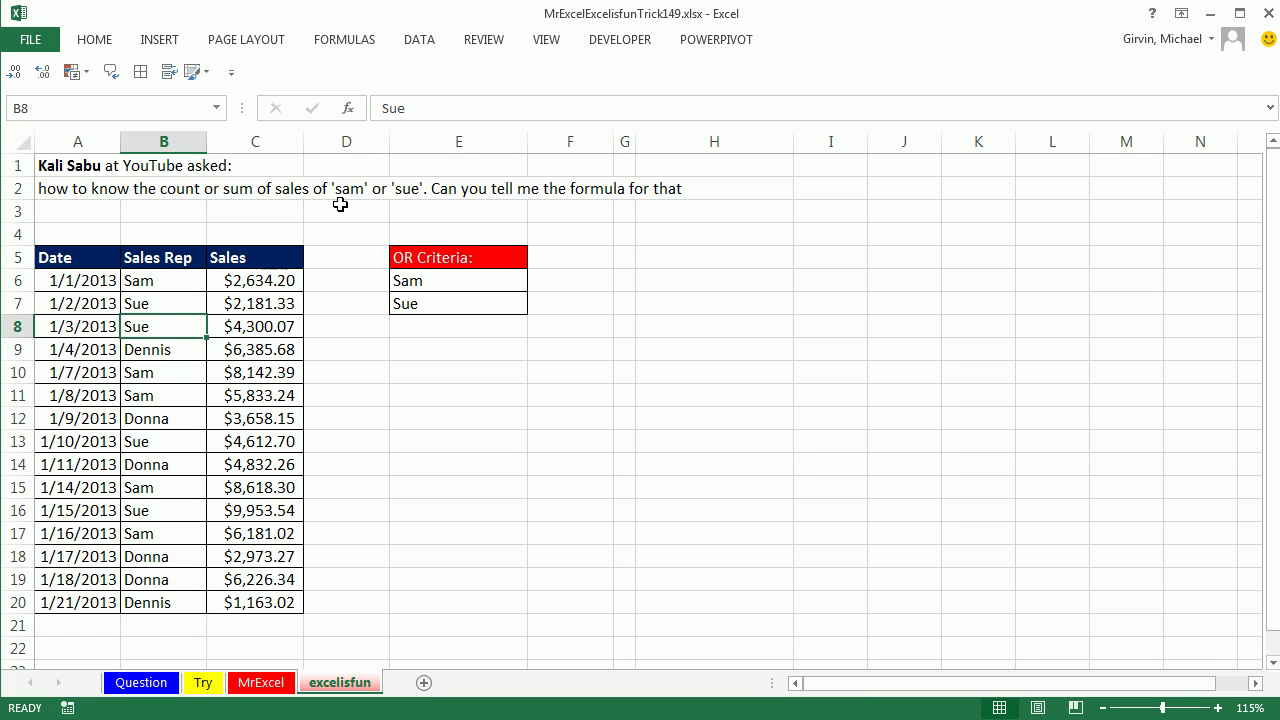
{"action": "key", "text": "ctrl+t"}
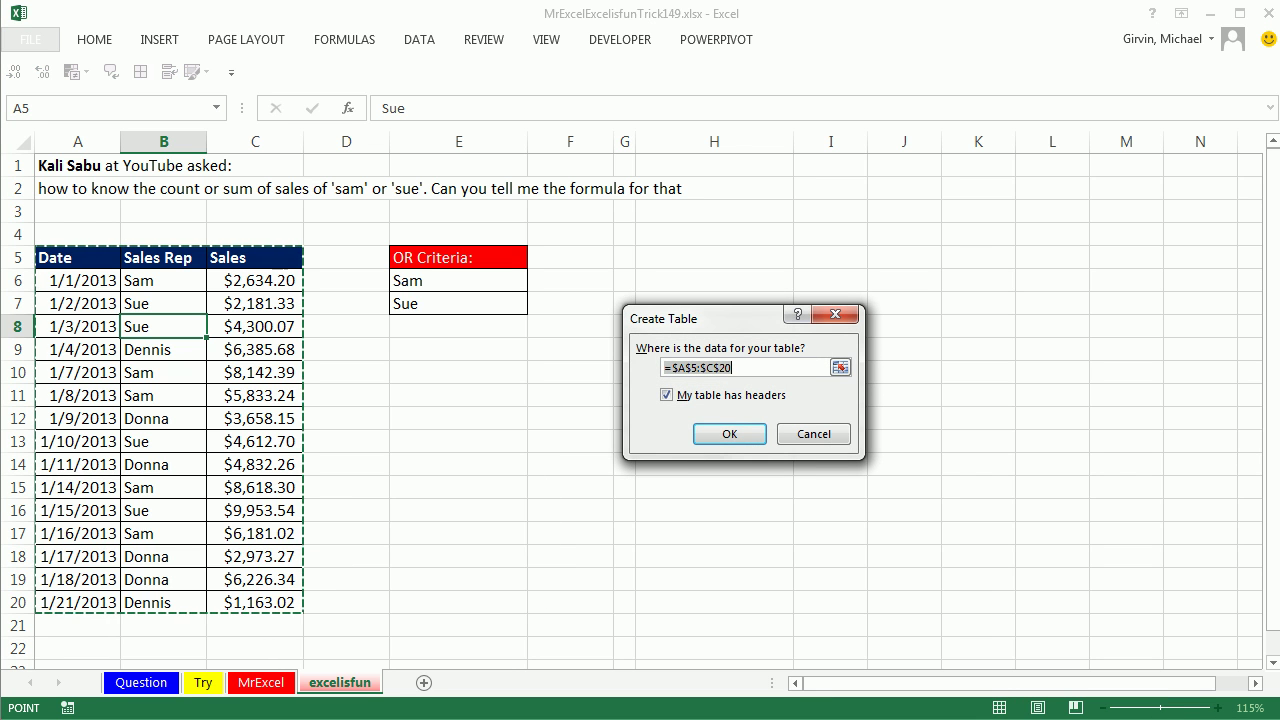
{"action": "key", "text": "Return"}
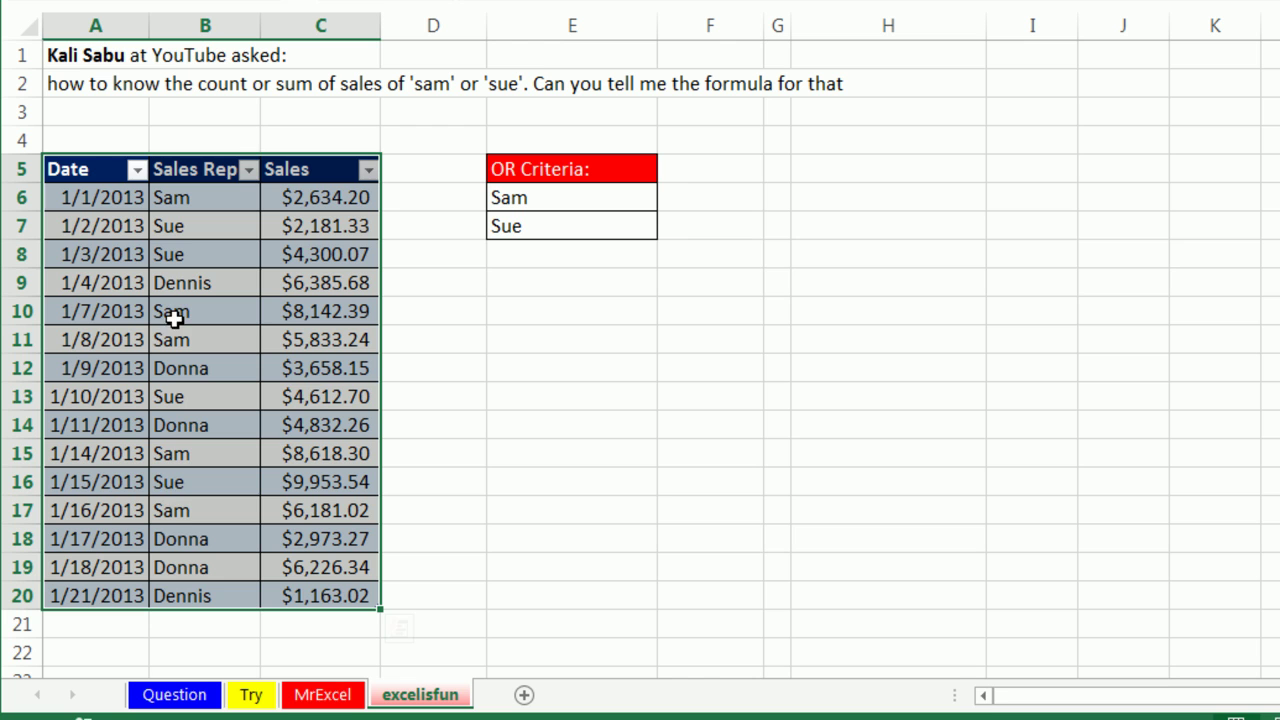
{"action": "left_click", "coordinate": [336, 310]}
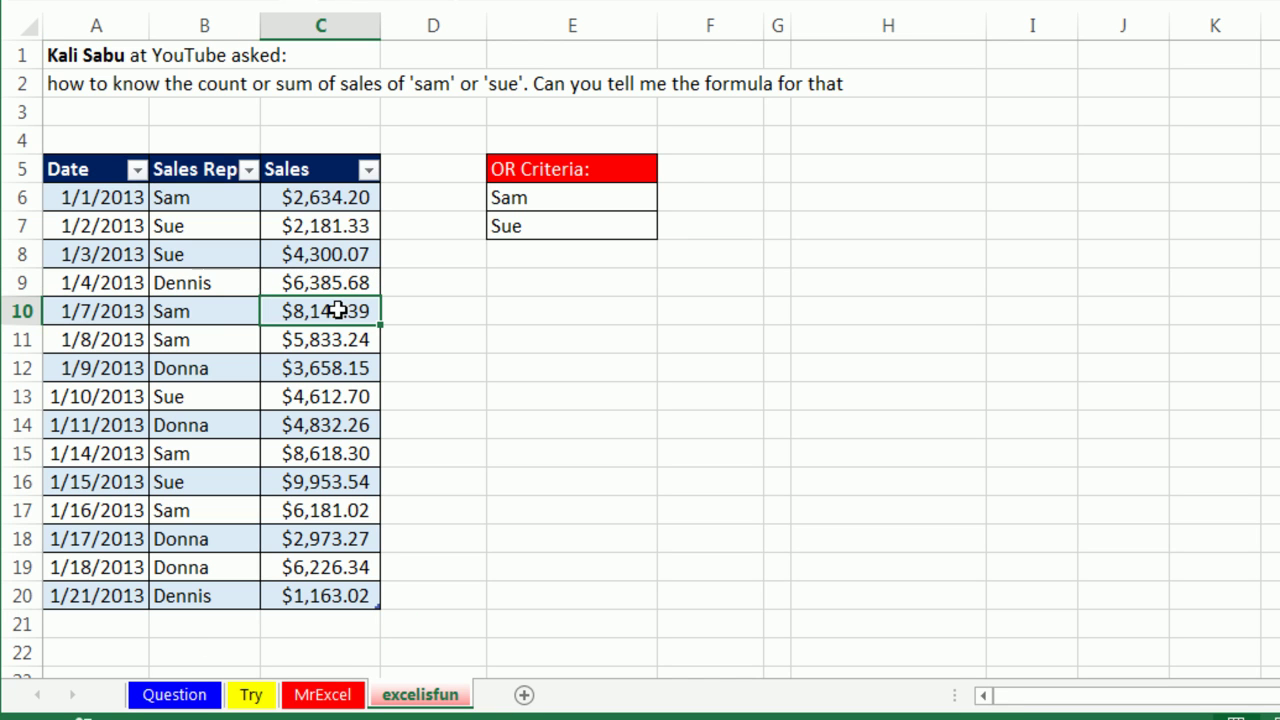
Add a total row beneath the table that sums the Sales column and counts the Sales Rep column.
{"action": "left_click", "coordinate": [323, 621]}
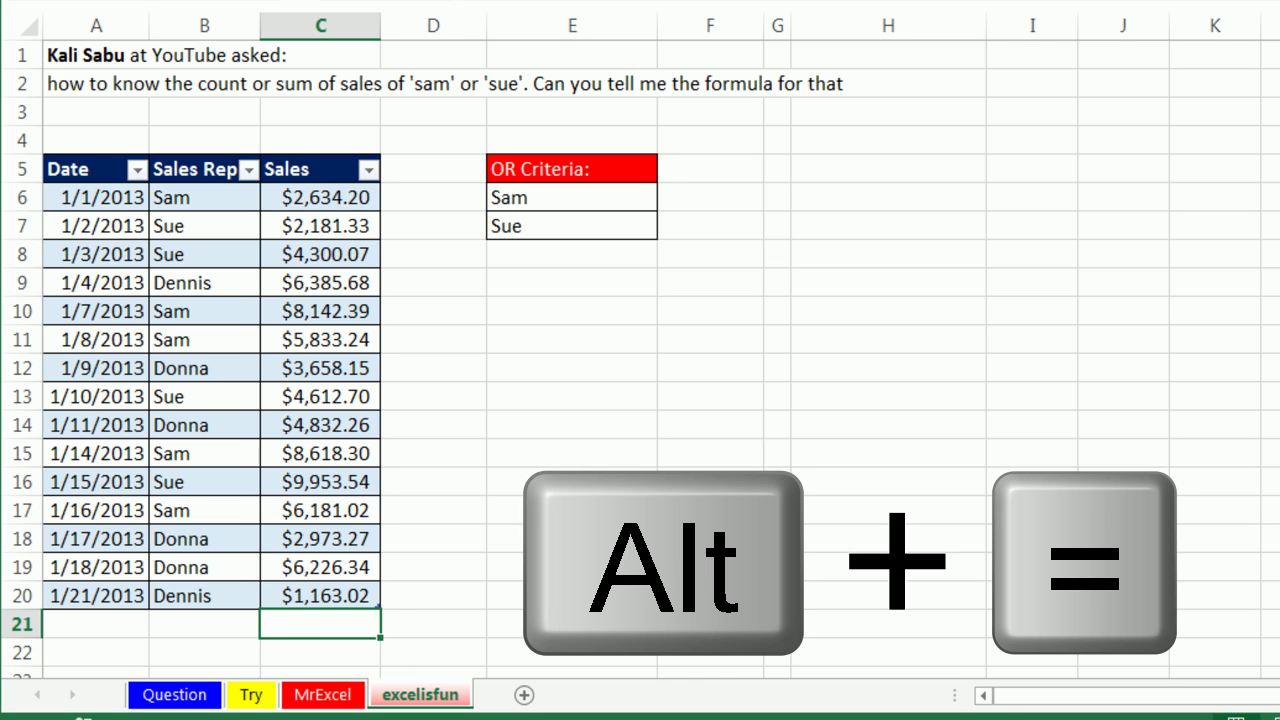
{"action": "key", "text": "alt+equal"}
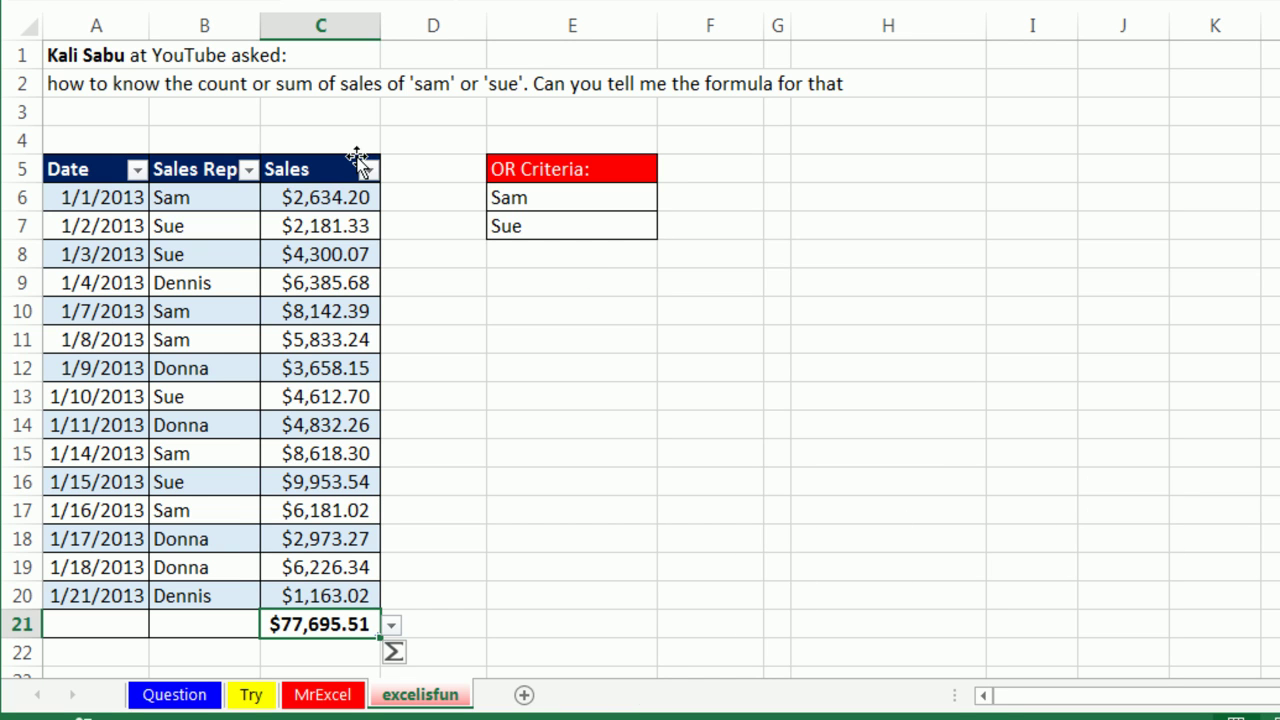
{"action": "double_click", "coordinate": [350, 626]}
{"action": "key", "text": "Escape"}
{"action": "left_click", "coordinate": [214, 626]}
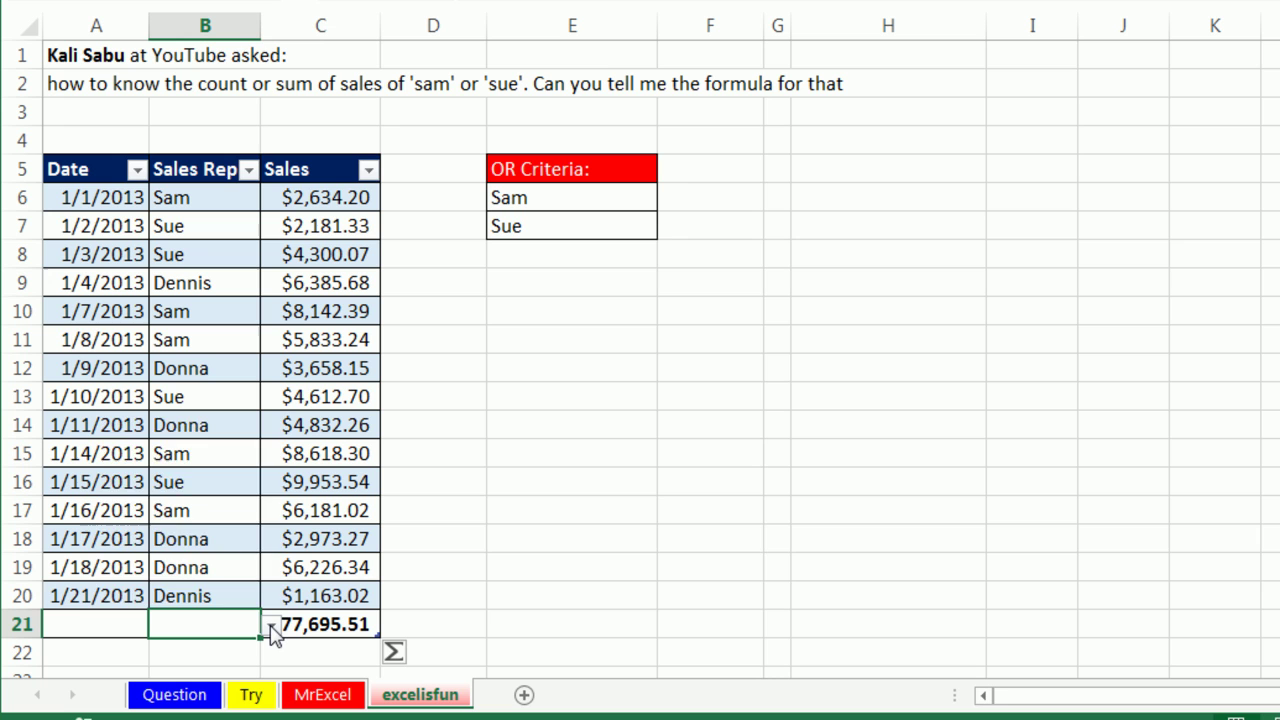
{"action": "left_click", "coordinate": [271, 626]}
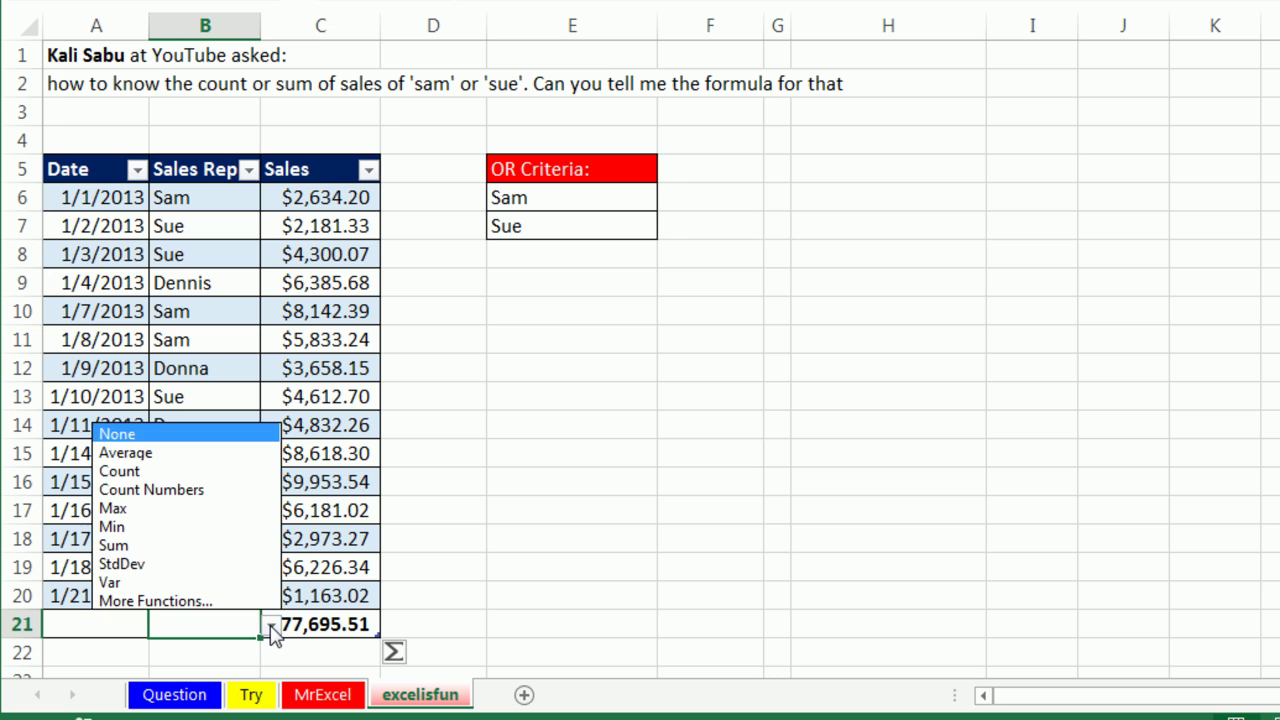
{"action": "left_click", "coordinate": [175, 474]}
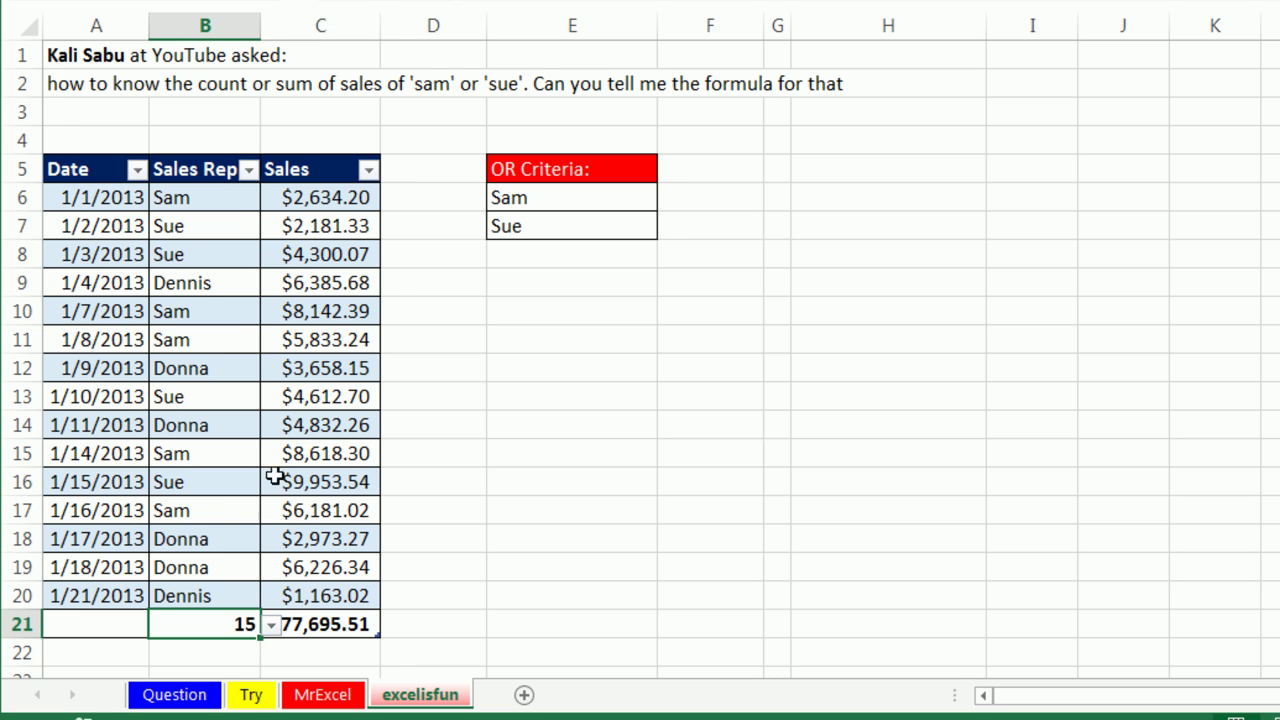
Filter the table's Sales Rep column to only the two reps listed under OR Criteria.
{"action": "left_click", "coordinate": [249, 170]}
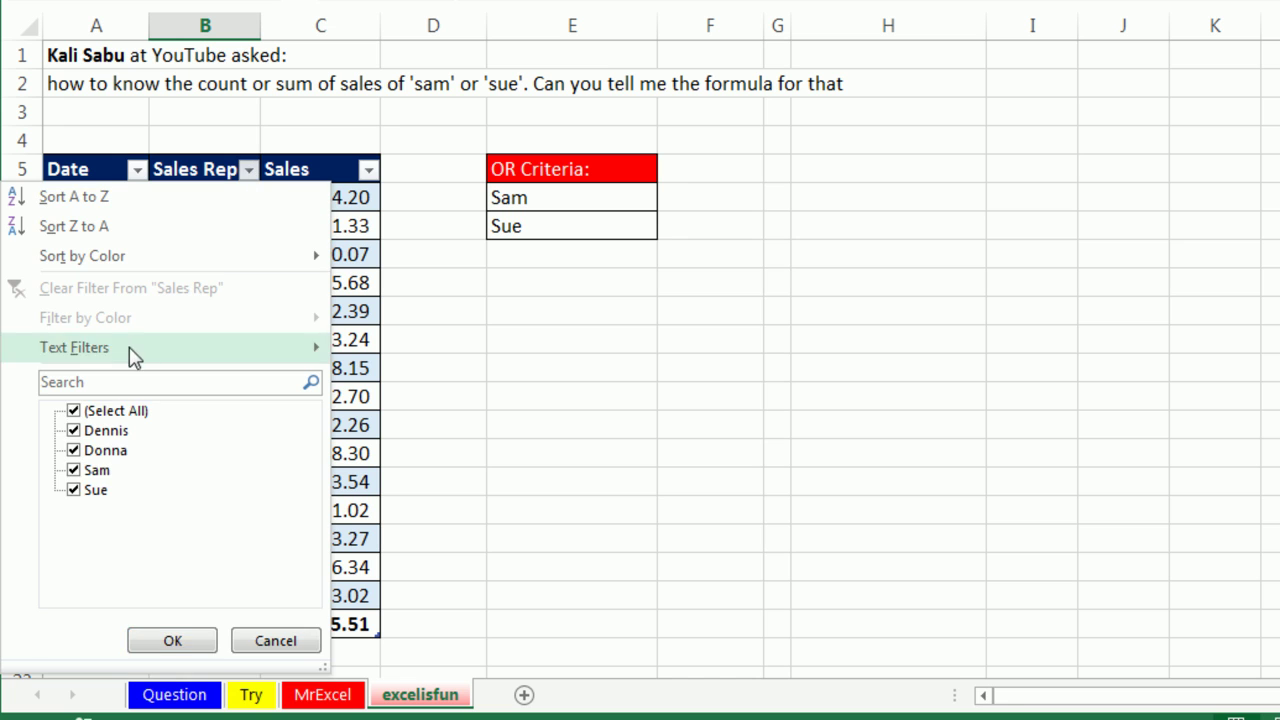
{"action": "left_click", "coordinate": [74, 410]}
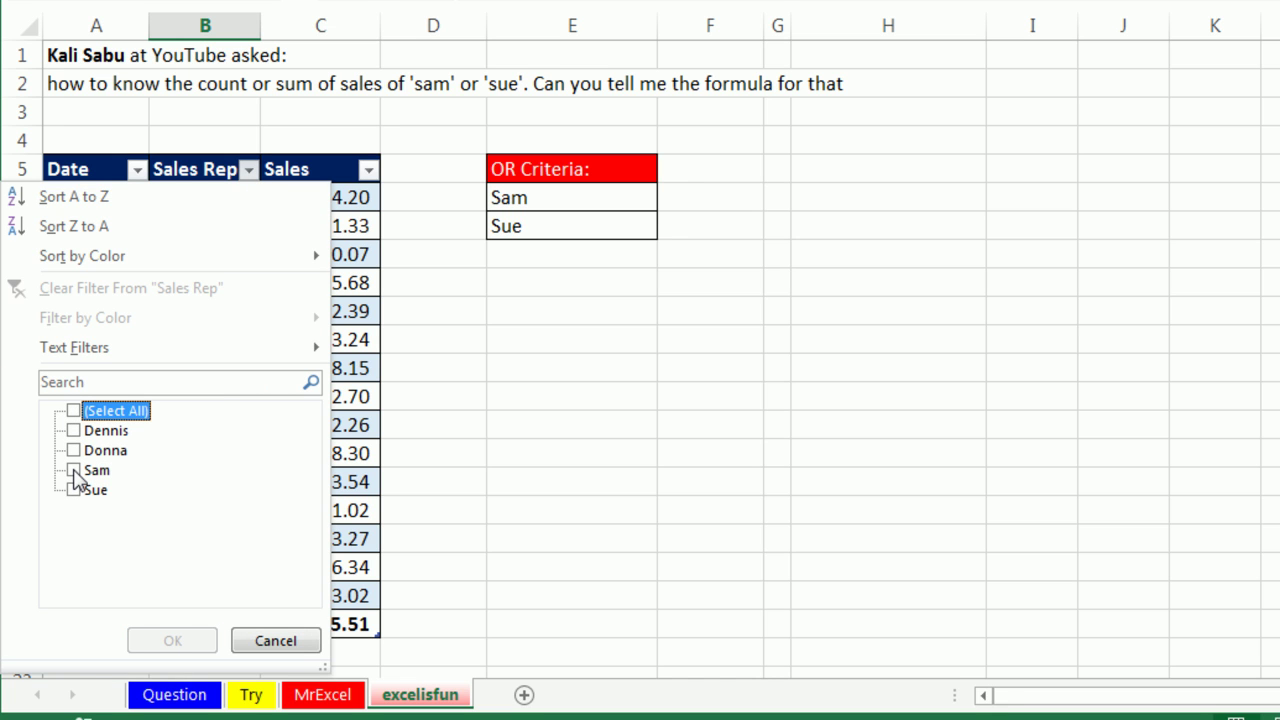
{"action": "left_click", "coordinate": [74, 470]}
{"action": "left_click", "coordinate": [74, 490]}
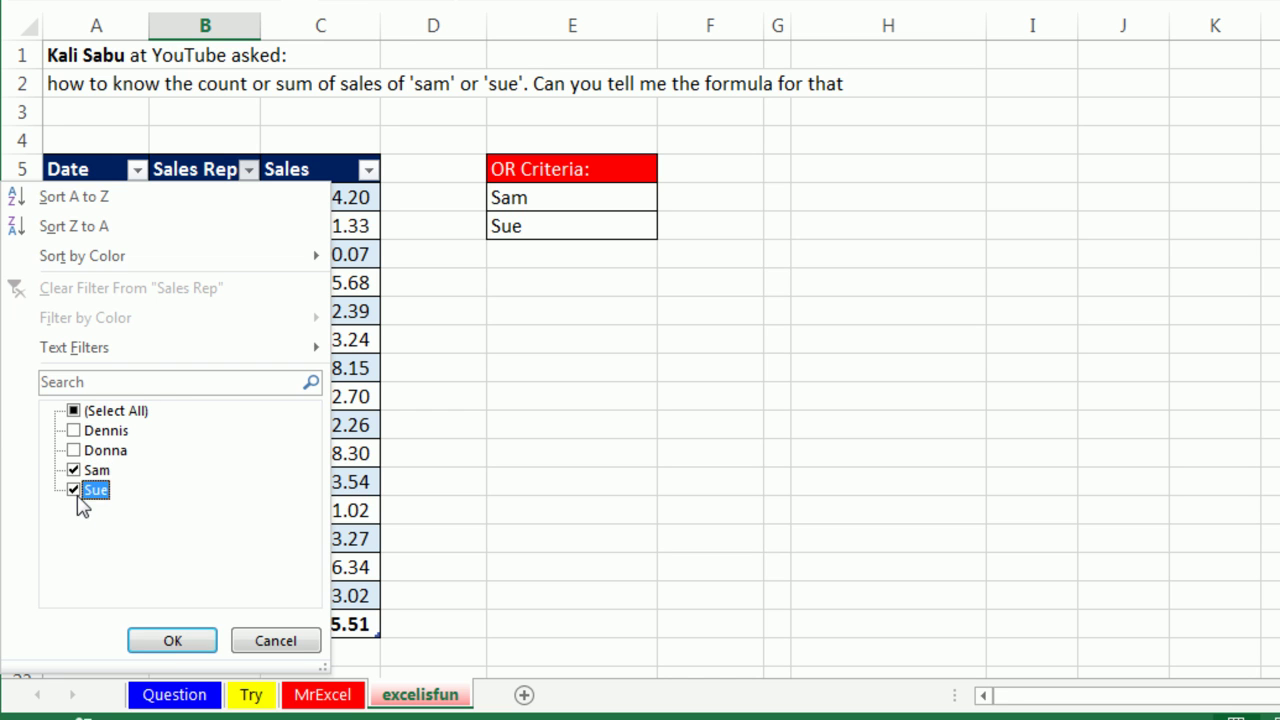
{"action": "left_click", "coordinate": [170, 642]}
{"action": "left_click", "coordinate": [549, 418]}
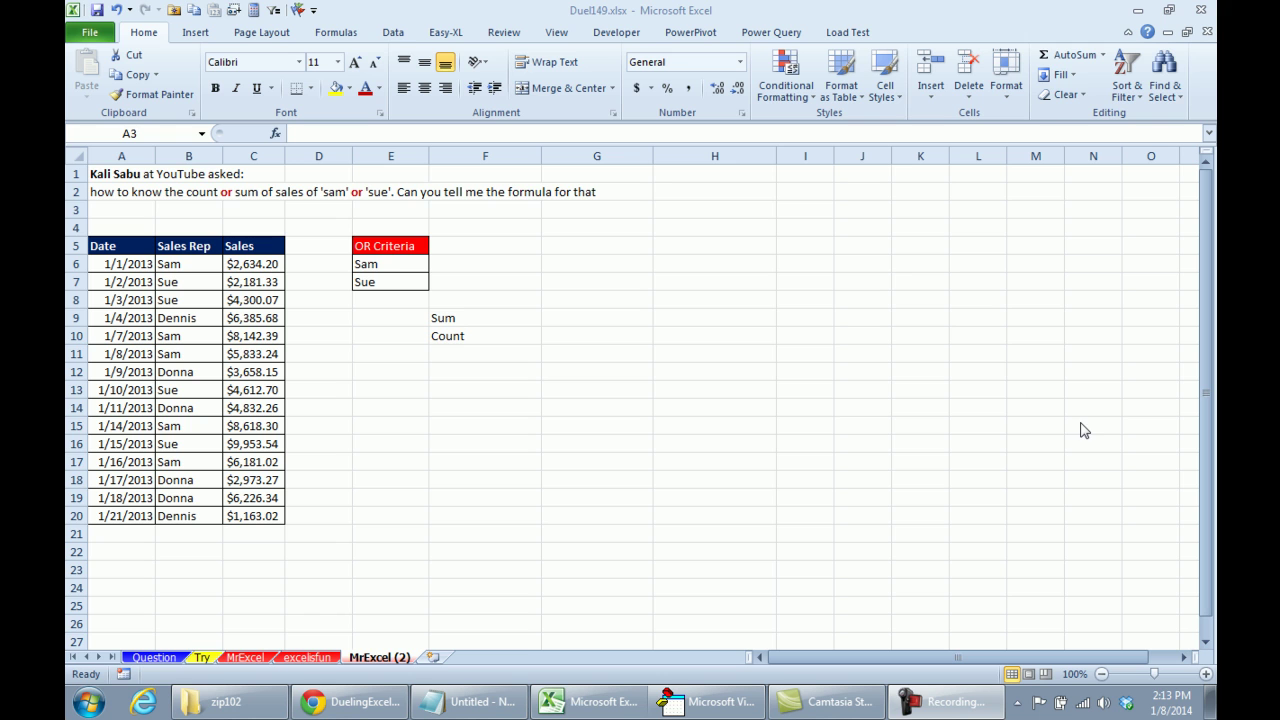
On the MrExcel (2) sheet, enter =DSUM(A5:C20,3,E5:E7) in cell E9 beside the Sum label.
{"action": "left_click", "coordinate": [401, 320]}
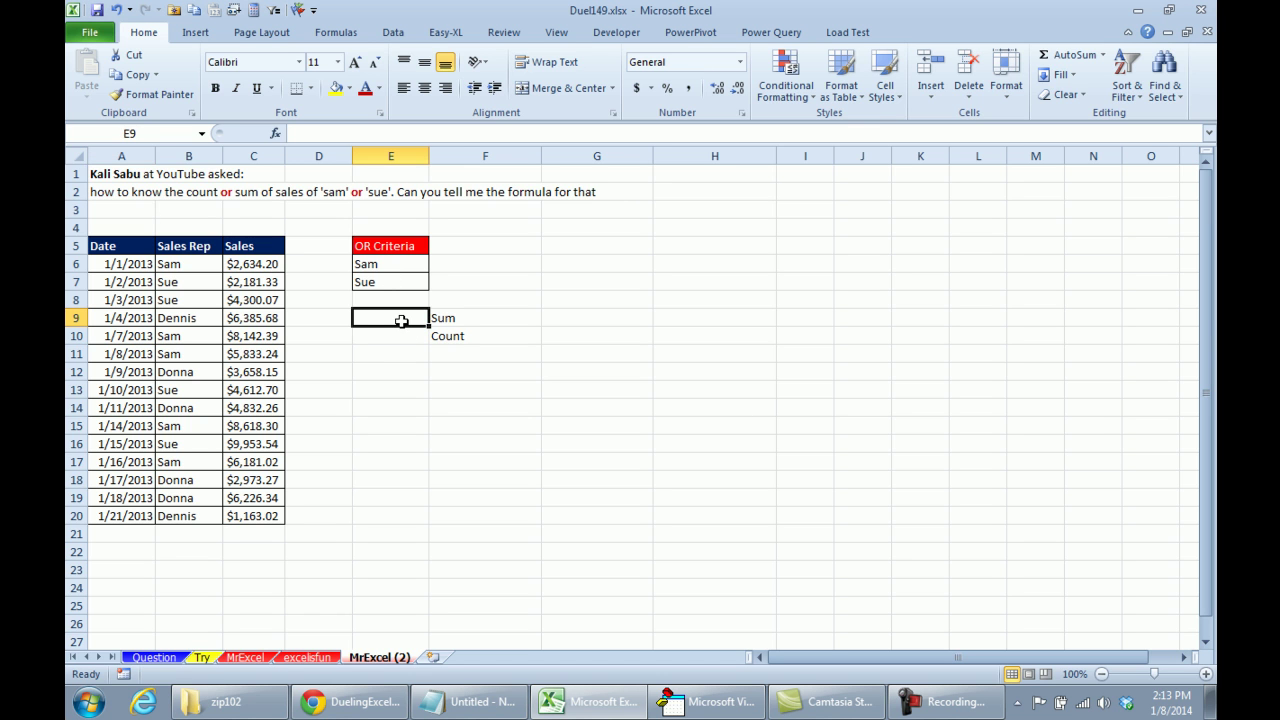
{"action": "type", "text": "=DSUM("}
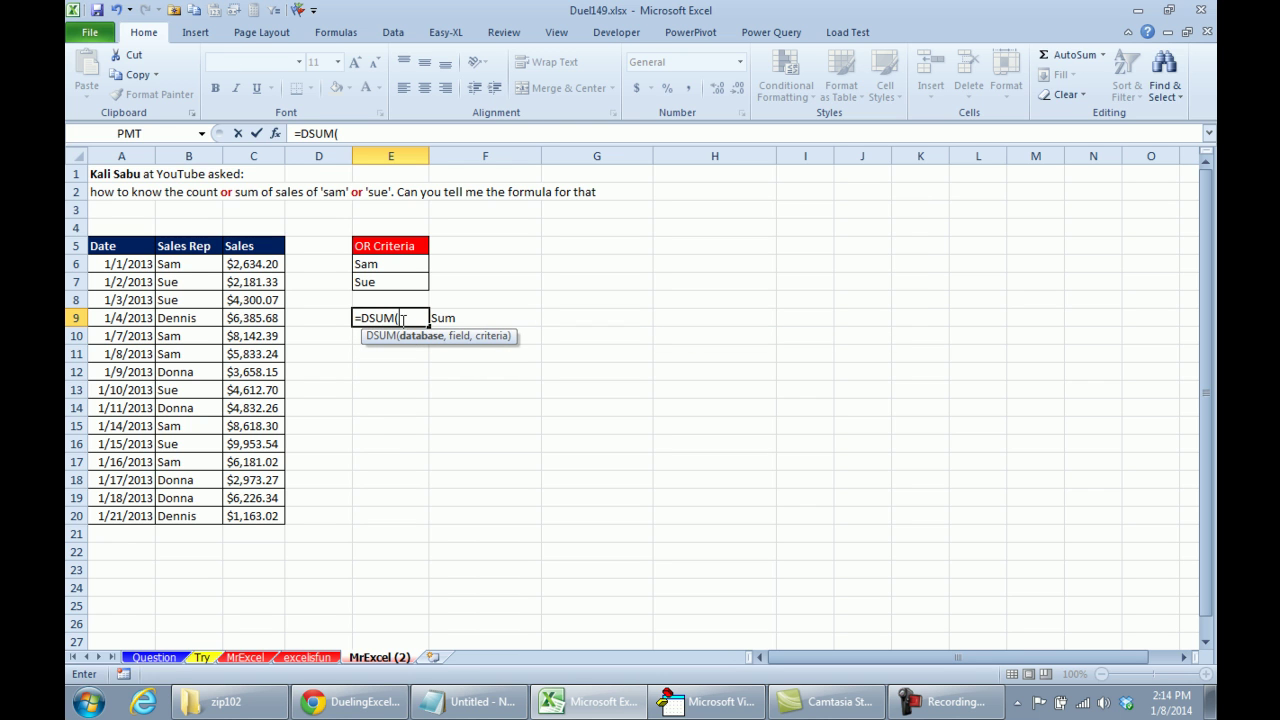
{"action": "left_click_drag", "start_coordinate": [124, 249], "coordinate": [274, 511]}
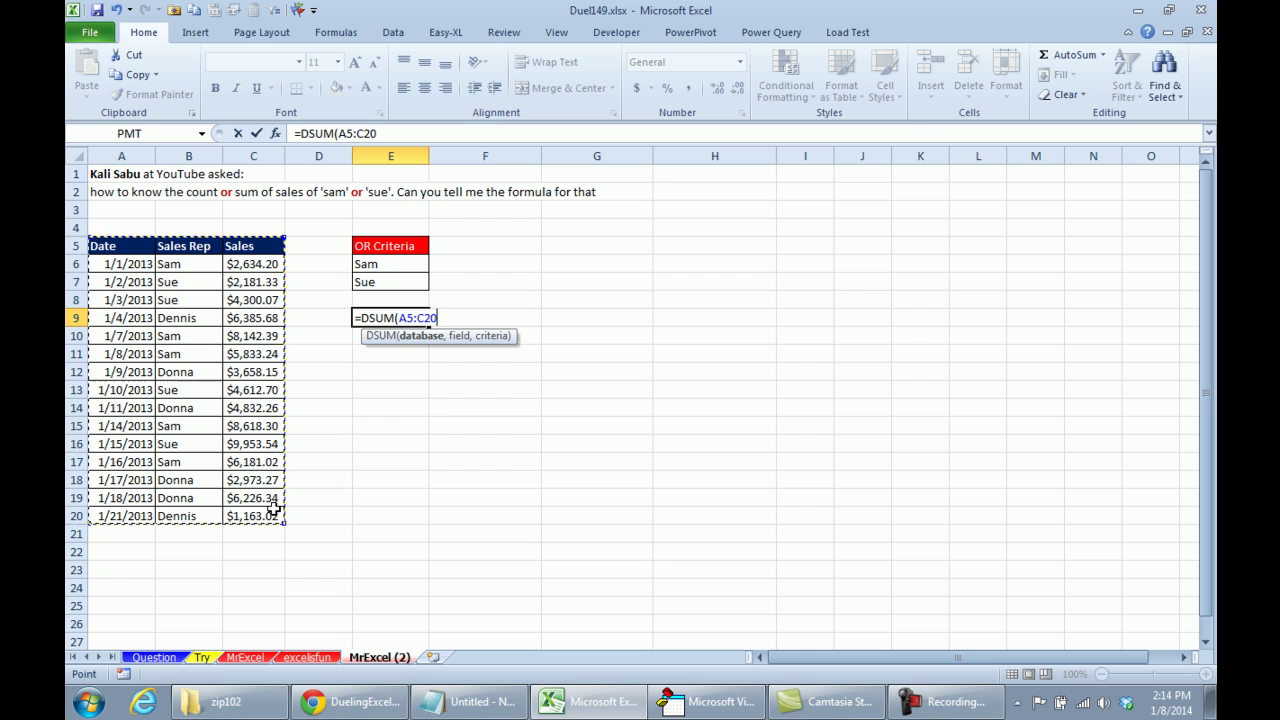
{"action": "type", "text": ",3,"}
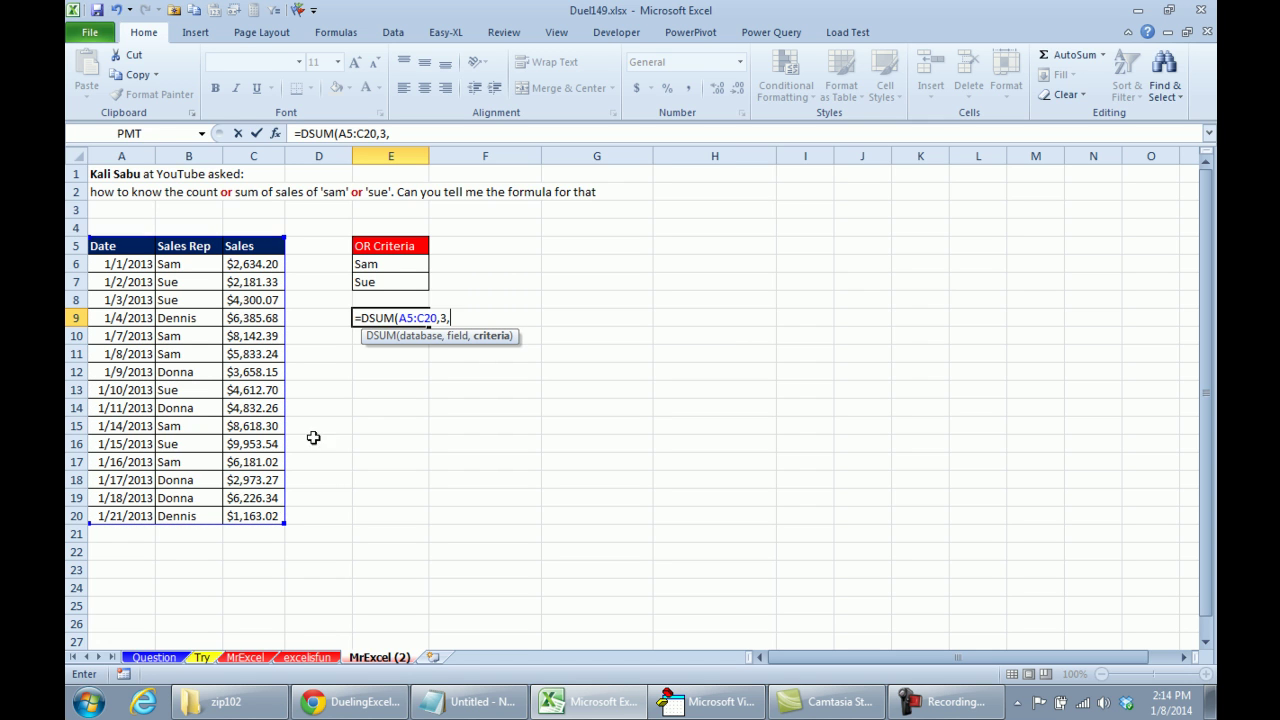
{"action": "left_click_drag", "start_coordinate": [387, 240], "coordinate": [388, 282]}
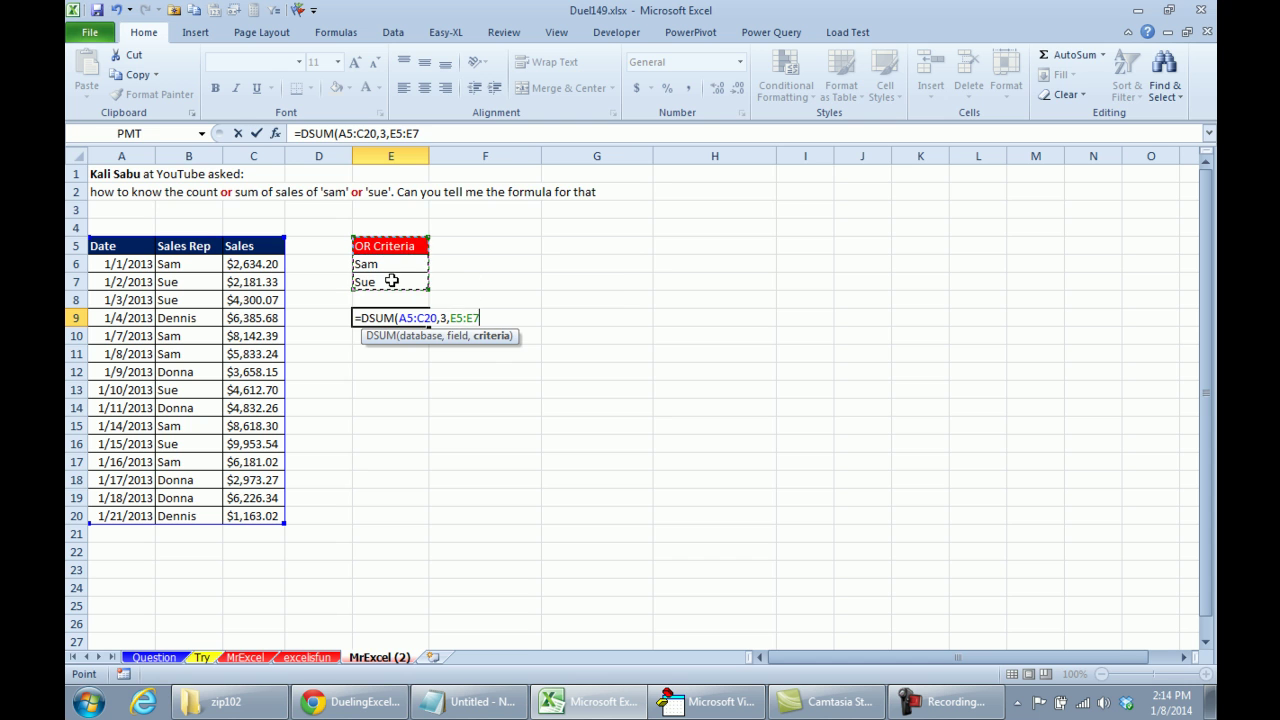
{"action": "type", "text": ")"}
{"action": "key", "text": "Return"}
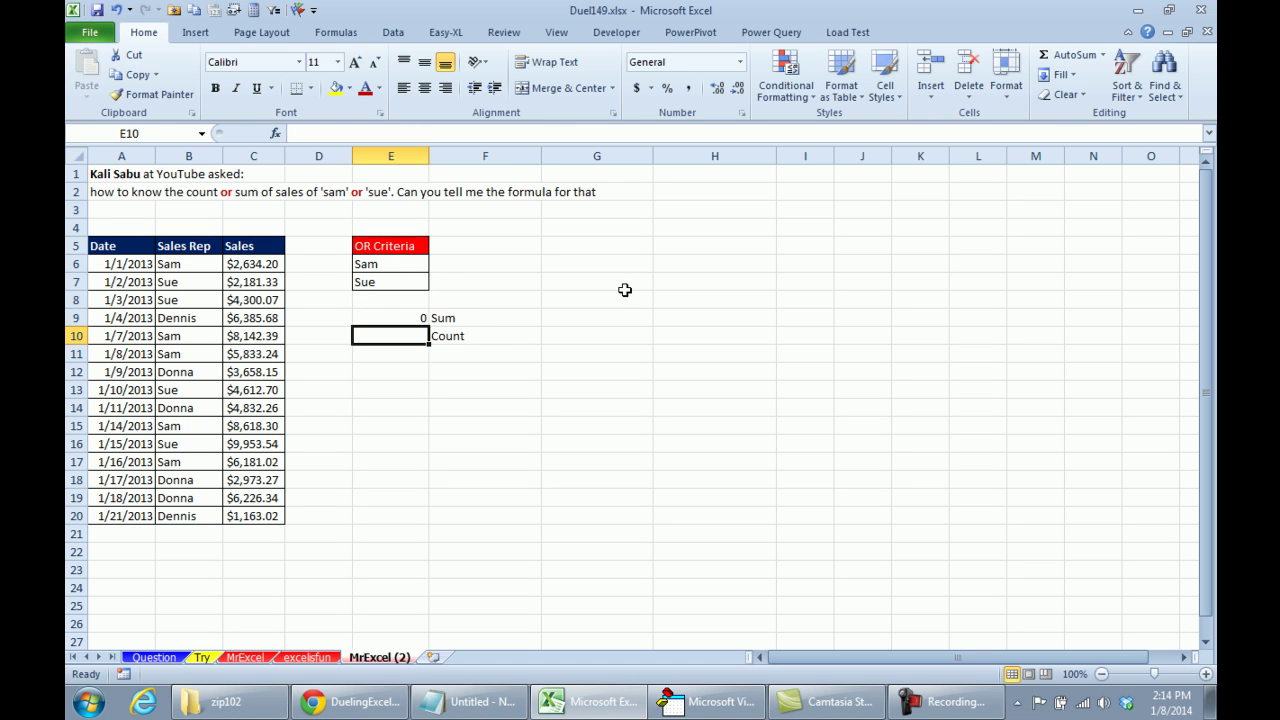
Change the criteria header in E5 to Sales Rep to match the data column heading, and select the DSUM cell E9.
{"action": "left_click", "coordinate": [396, 248]}
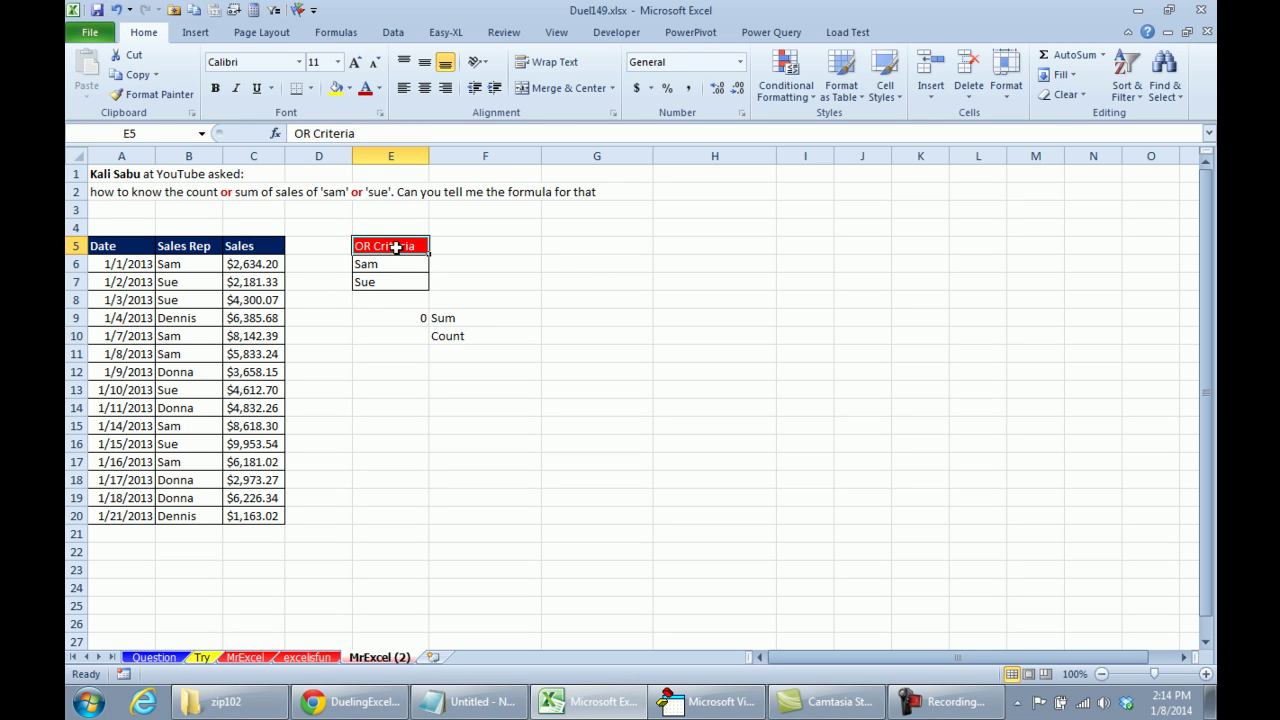
{"action": "type", "text": "Sales Rep"}
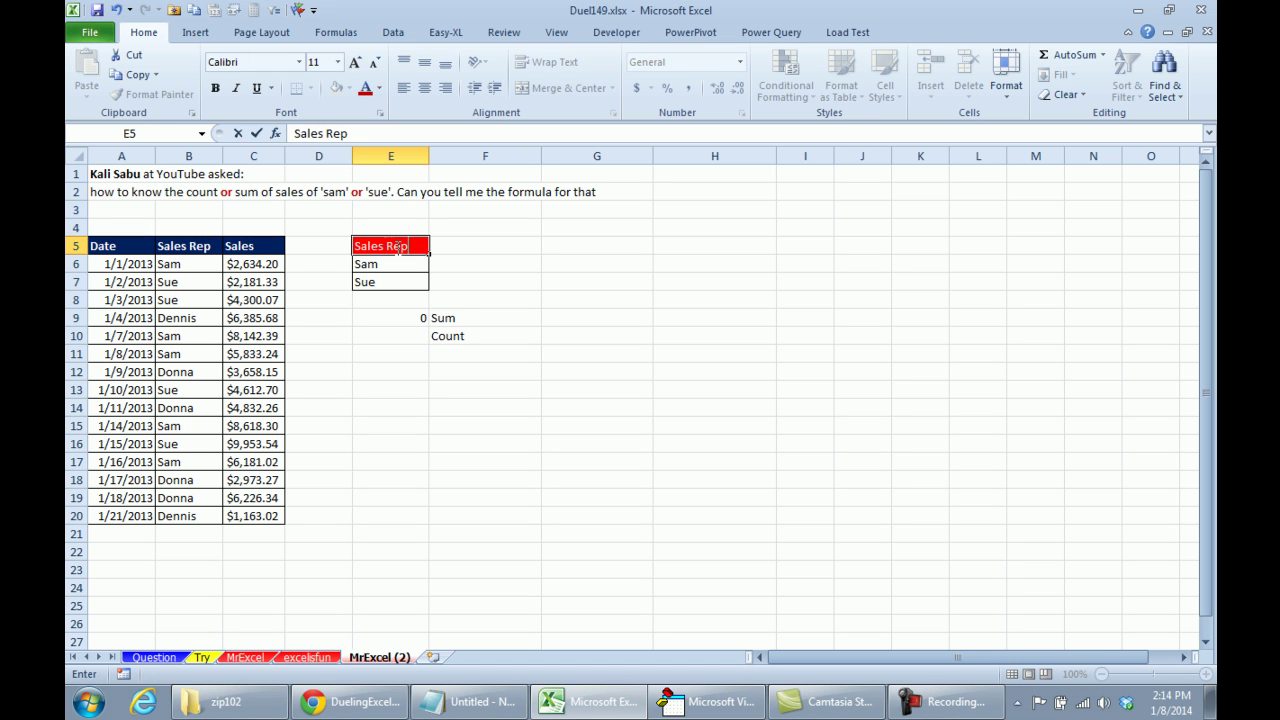
{"action": "key", "text": "Return"}
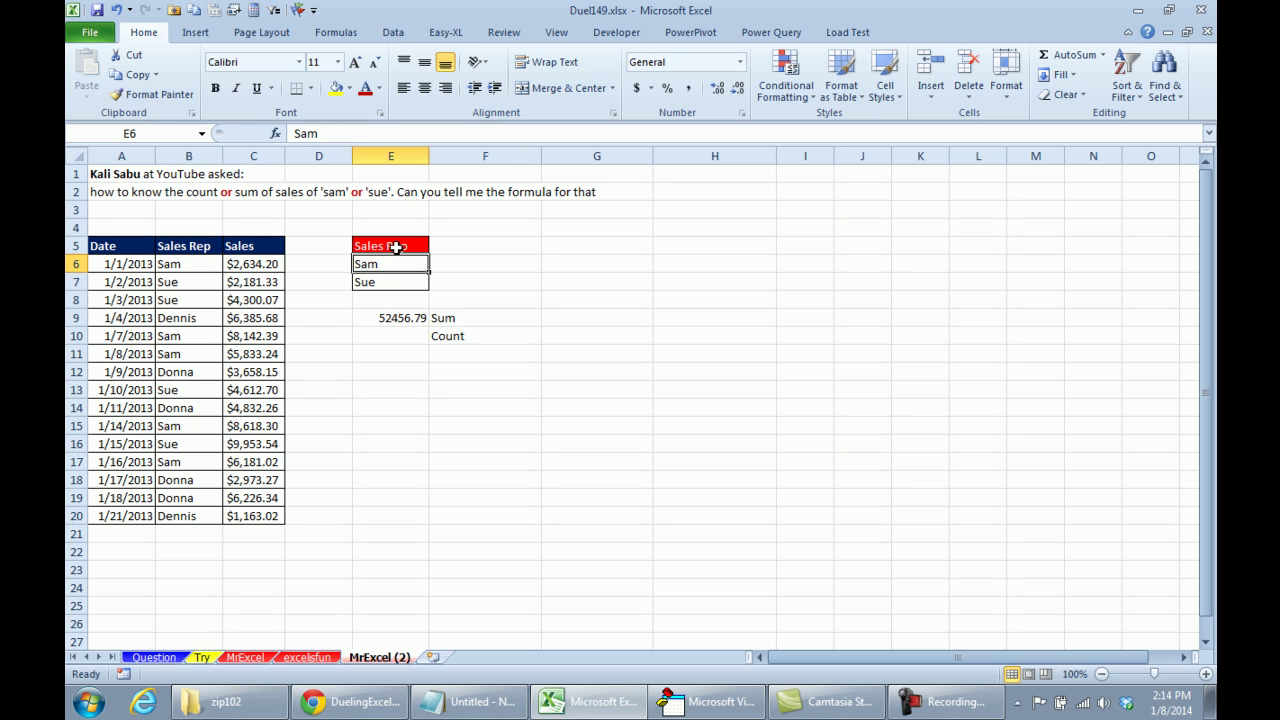
{"action": "left_click", "coordinate": [404, 318]}
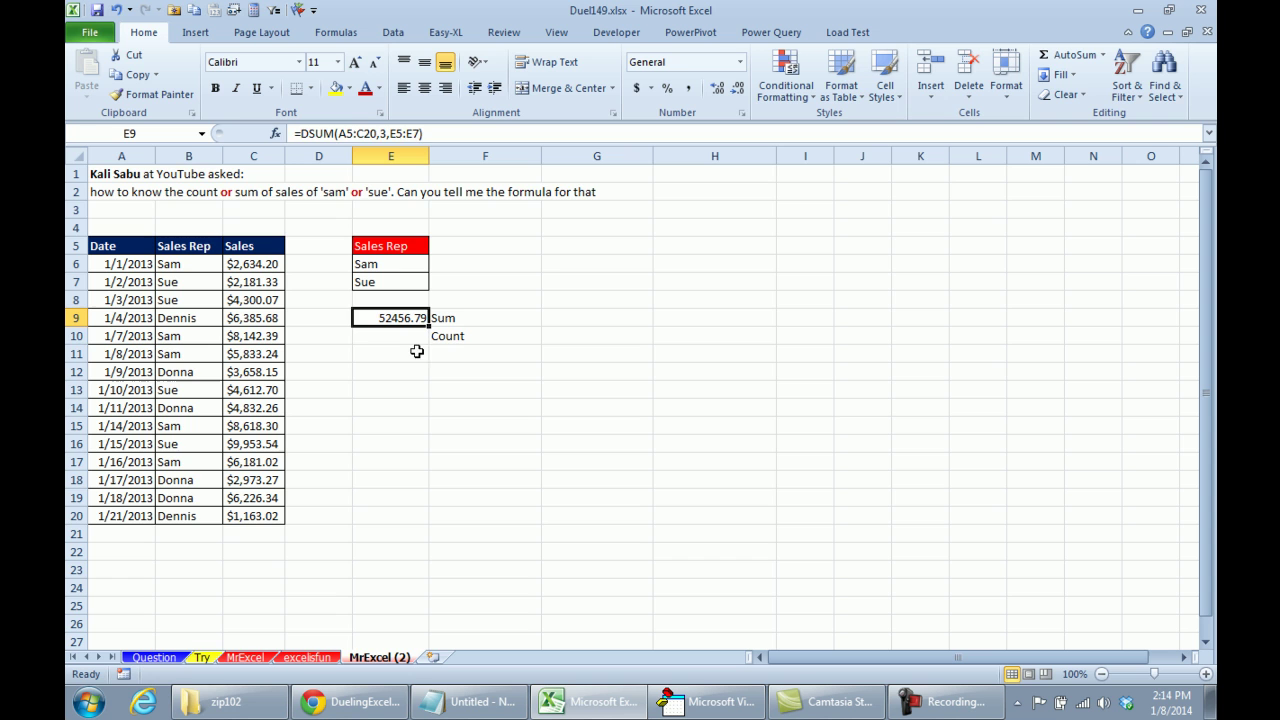
Enter =DCOUNT(A5:C20,3,E5:E7) in cell E10 beside the Count label.
{"action": "left_click", "coordinate": [416, 337]}
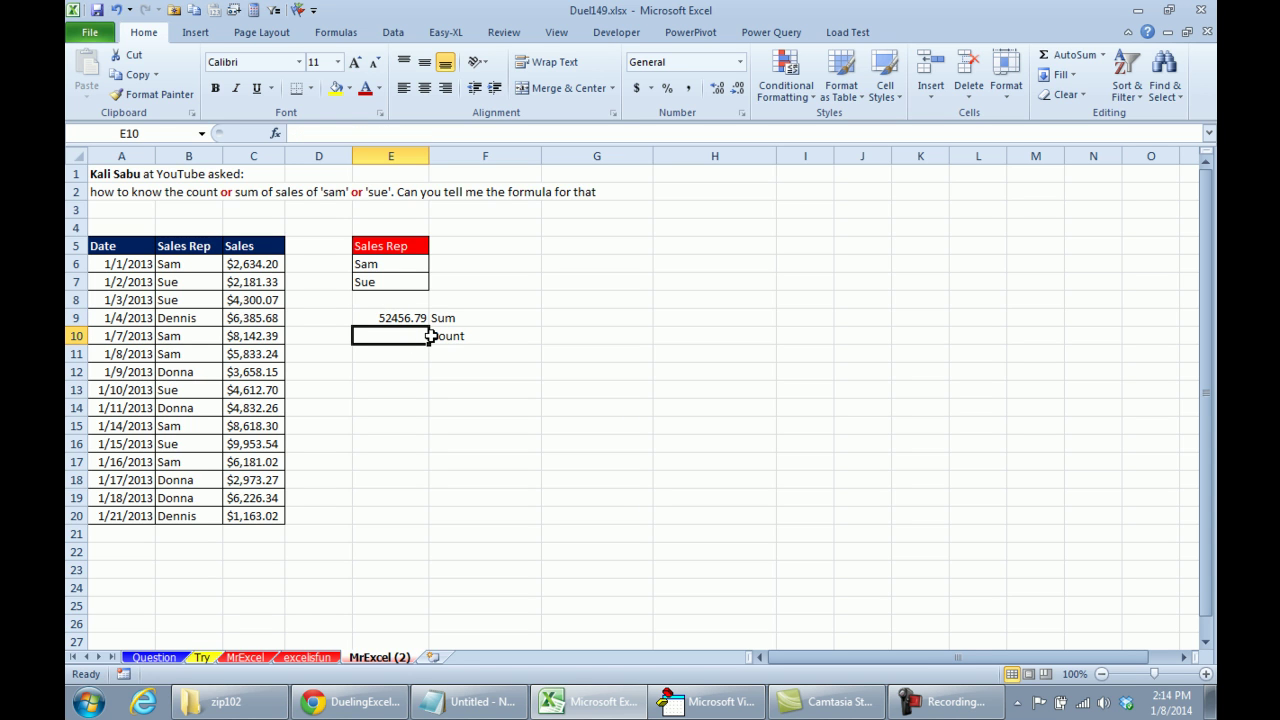
{"action": "type", "text": "=DSUM(A5:C20,3,E5:E7)"}
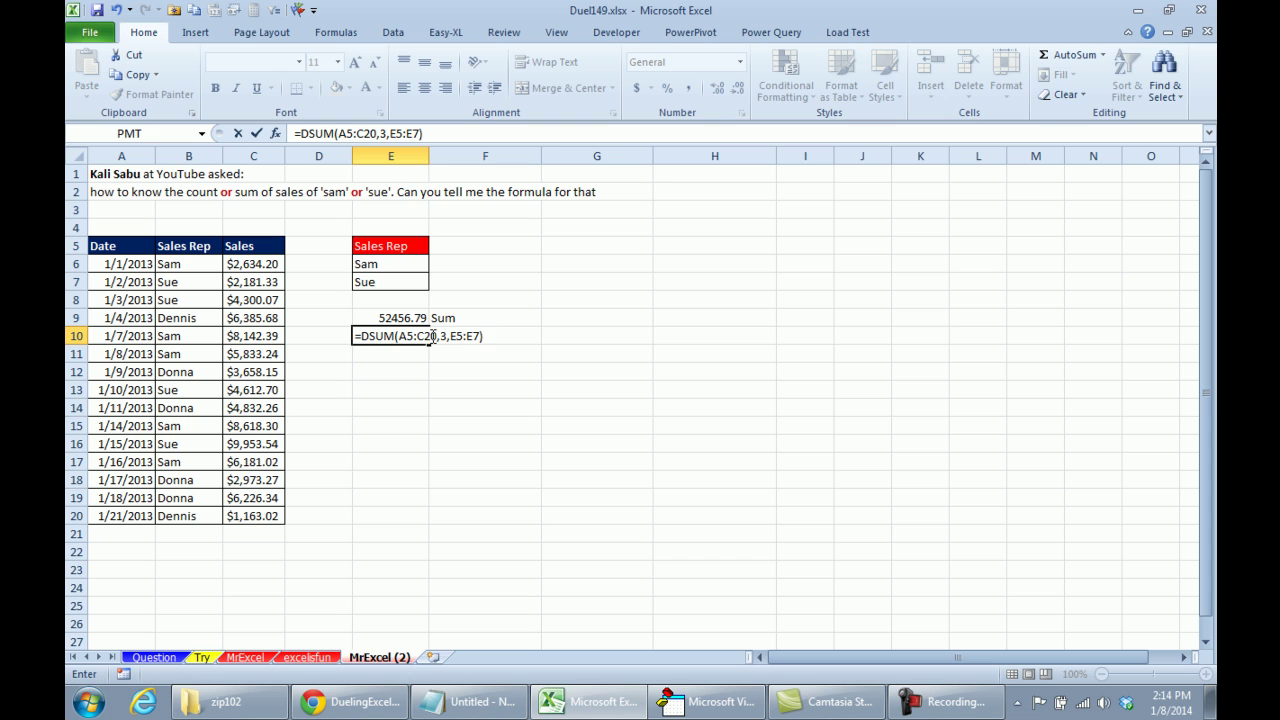
{"action": "left_click", "coordinate": [369, 337]}
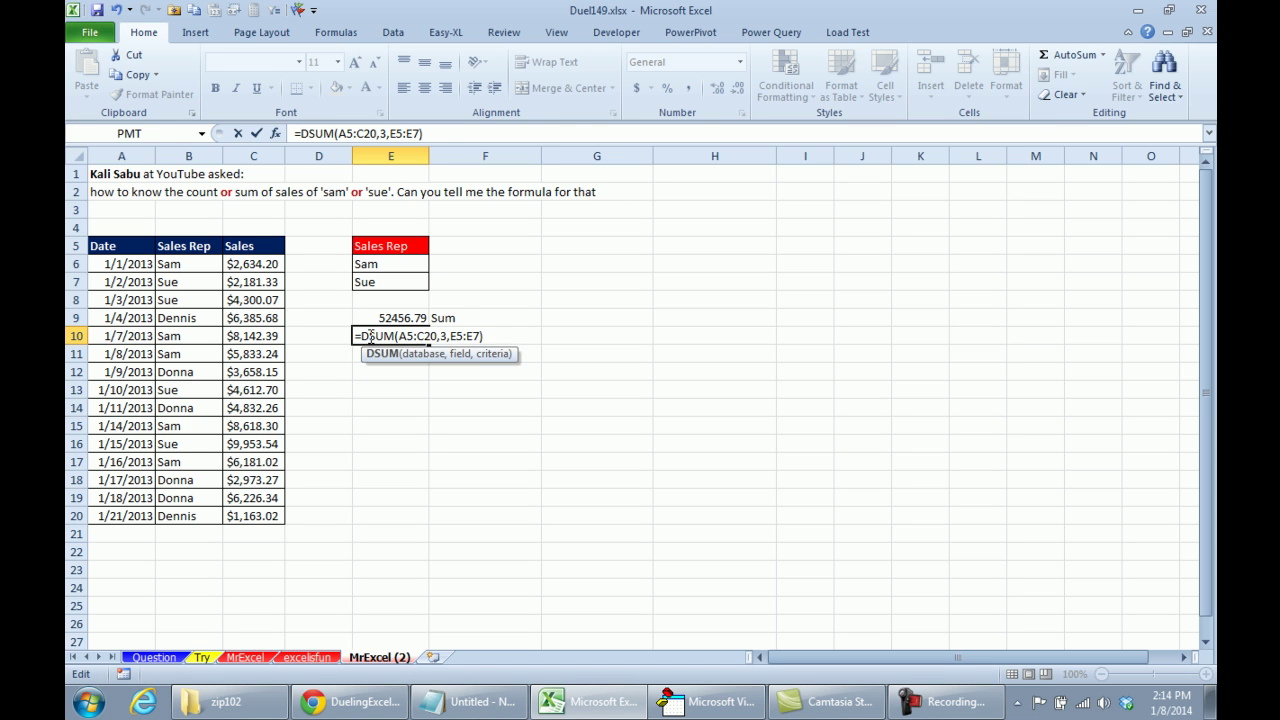
{"action": "type", "text": "COUNT"}
{"action": "key", "text": "Delete"}
{"action": "key", "text": "Delete"}
{"action": "key", "text": "Delete"}
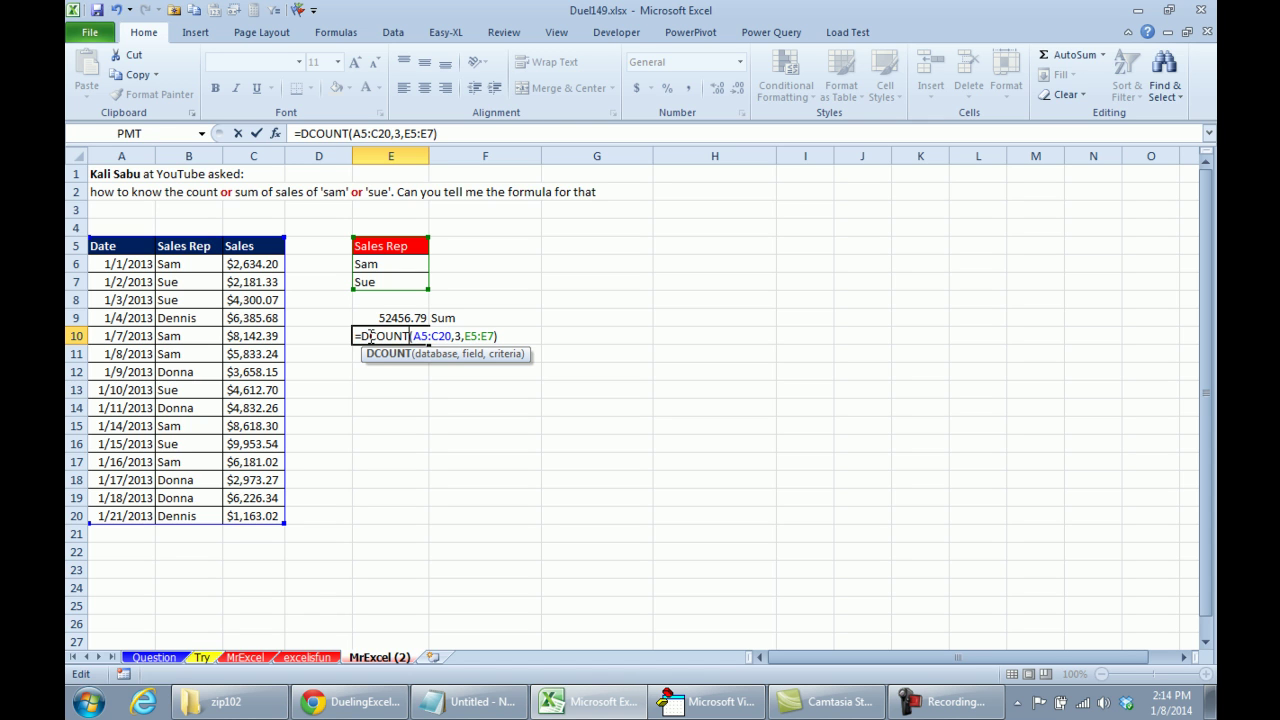
{"action": "key", "text": "Return"}
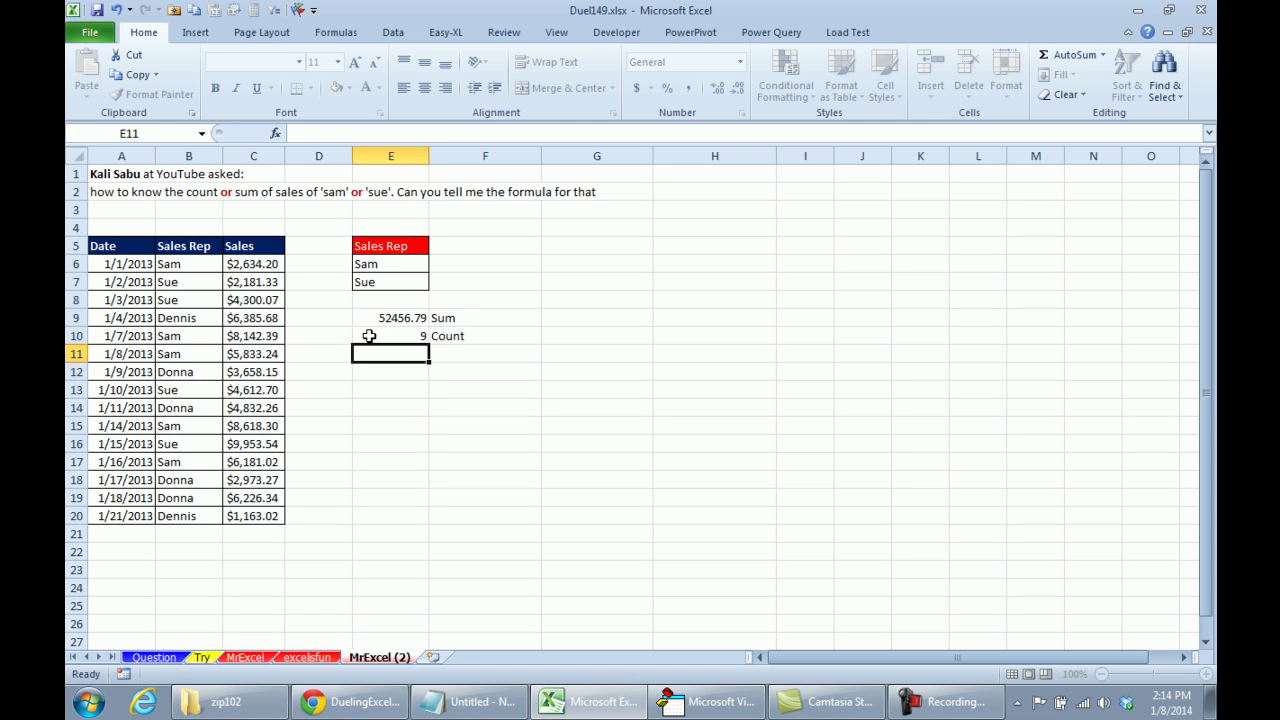
Examine the DSUM formula in E9 and the DCOUNT formula in E10 without changing them.
{"action": "left_click", "coordinate": [369, 336]}
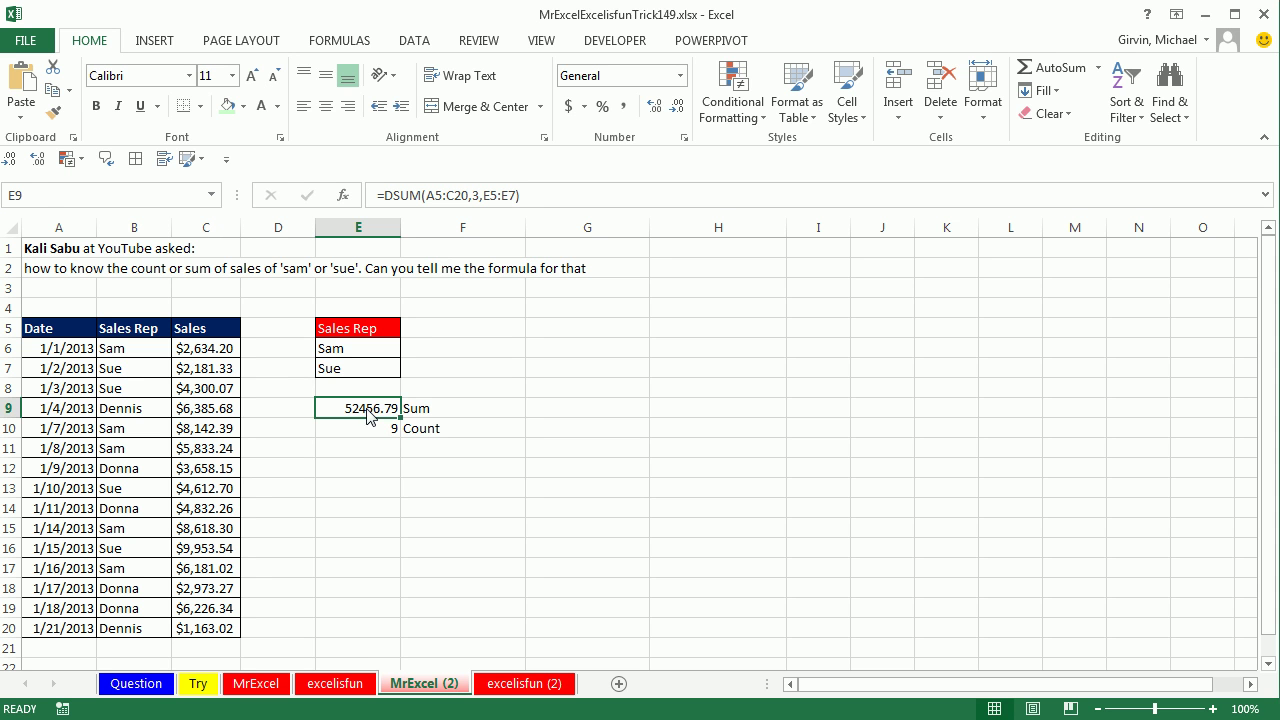
{"action": "double_click", "coordinate": [395, 409]}
{"action": "key", "text": "ctrl+Return"}
{"action": "double_click", "coordinate": [340, 428]}
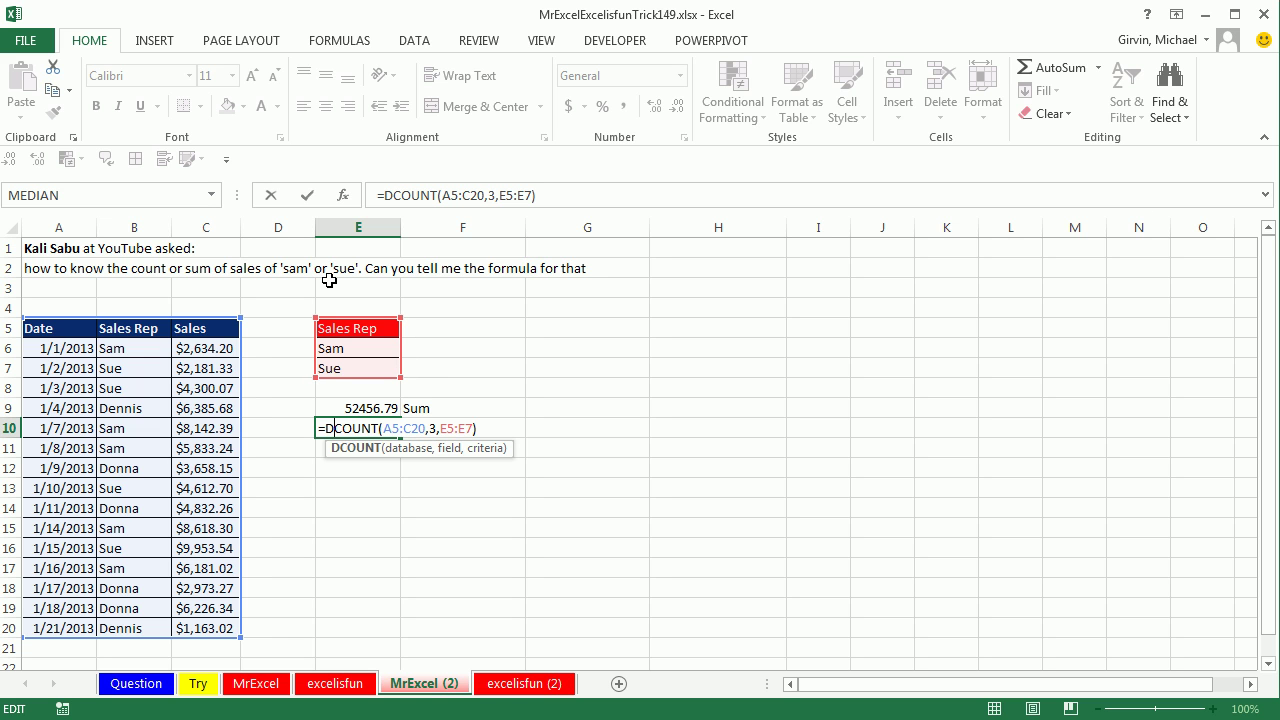
{"action": "key", "text": "ctrl+Return"}
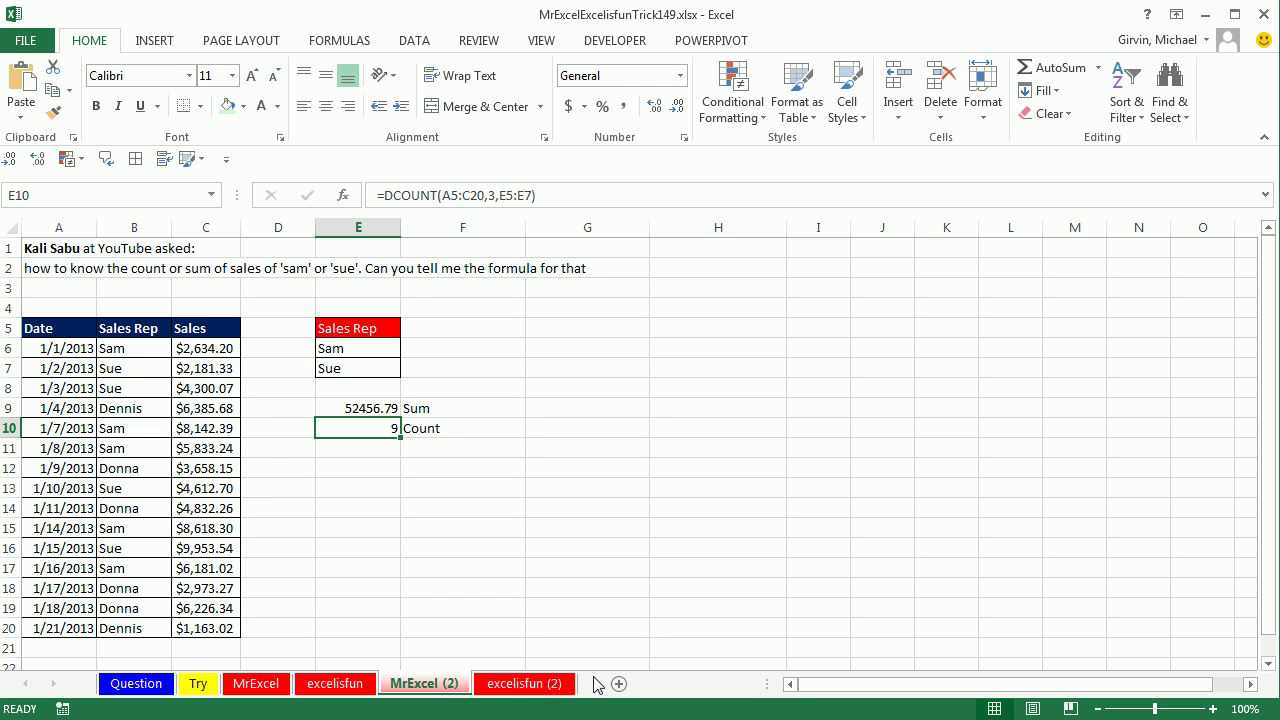
On the excelisfun (2) sheet, insert a slicer for the table's Sales Rep field.
{"action": "left_click", "coordinate": [530, 685]}
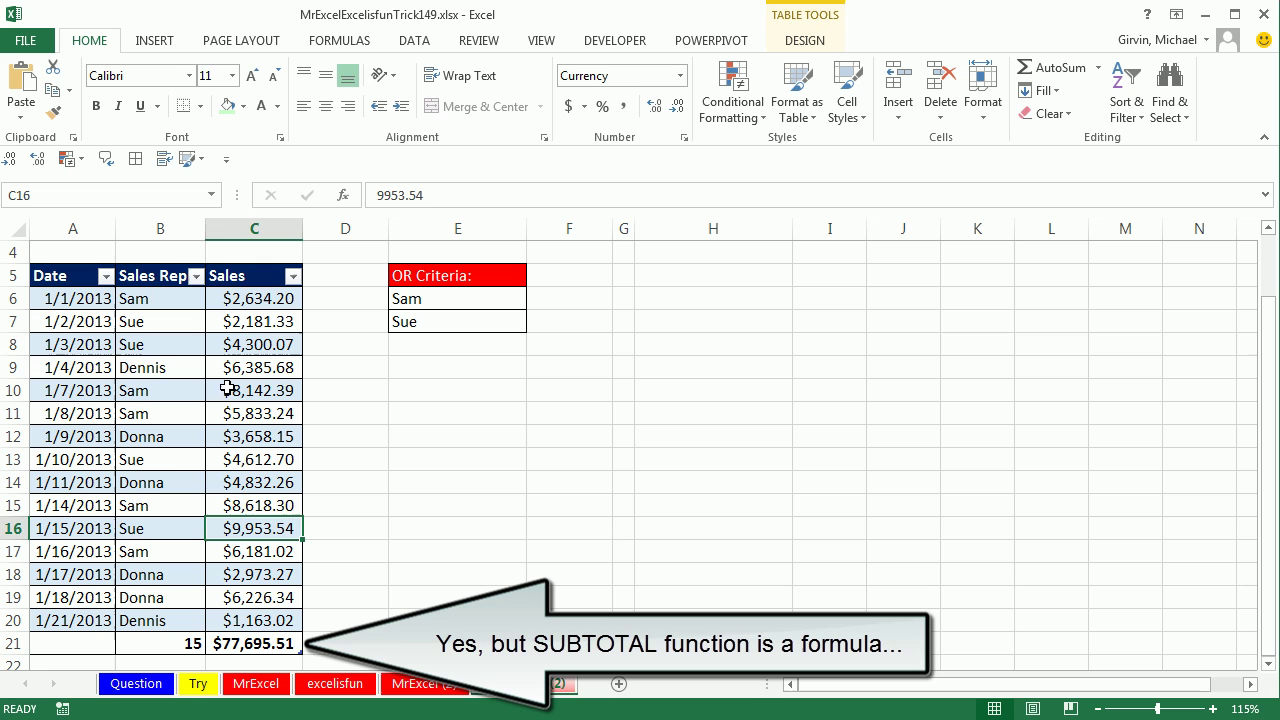
{"action": "left_click", "coordinate": [174, 361]}
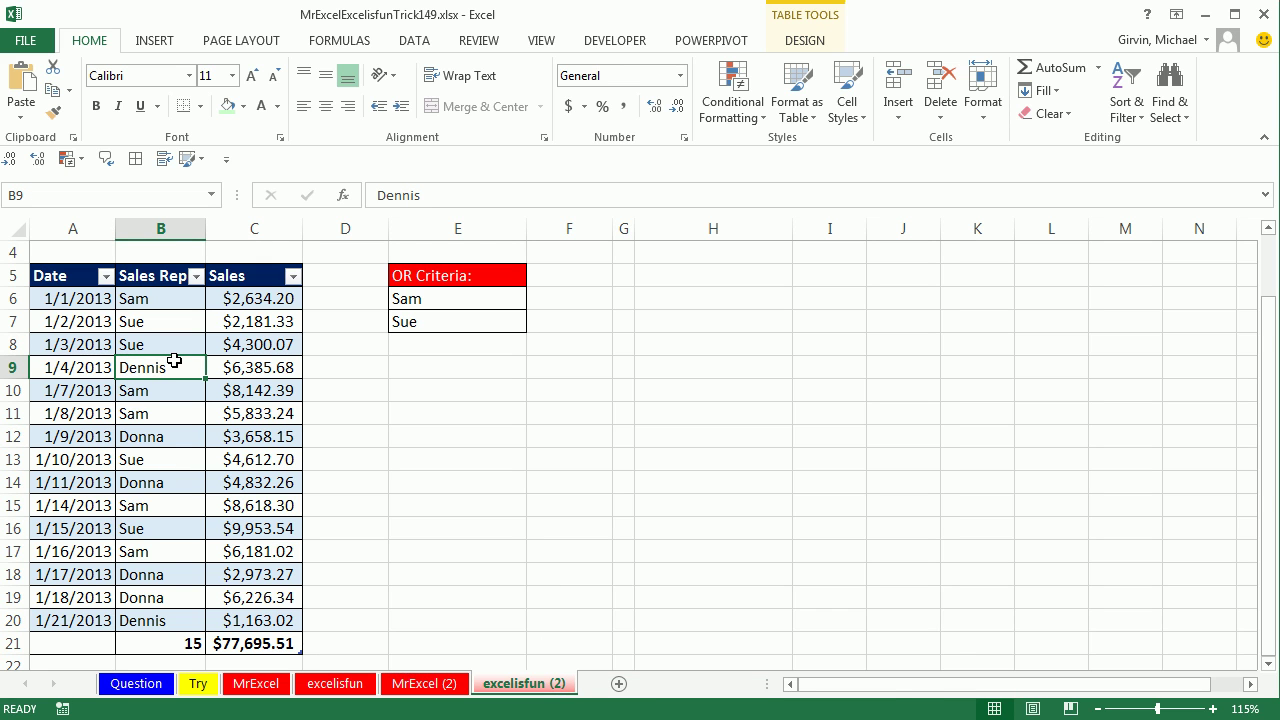
{"action": "left_click", "coordinate": [800, 45]}
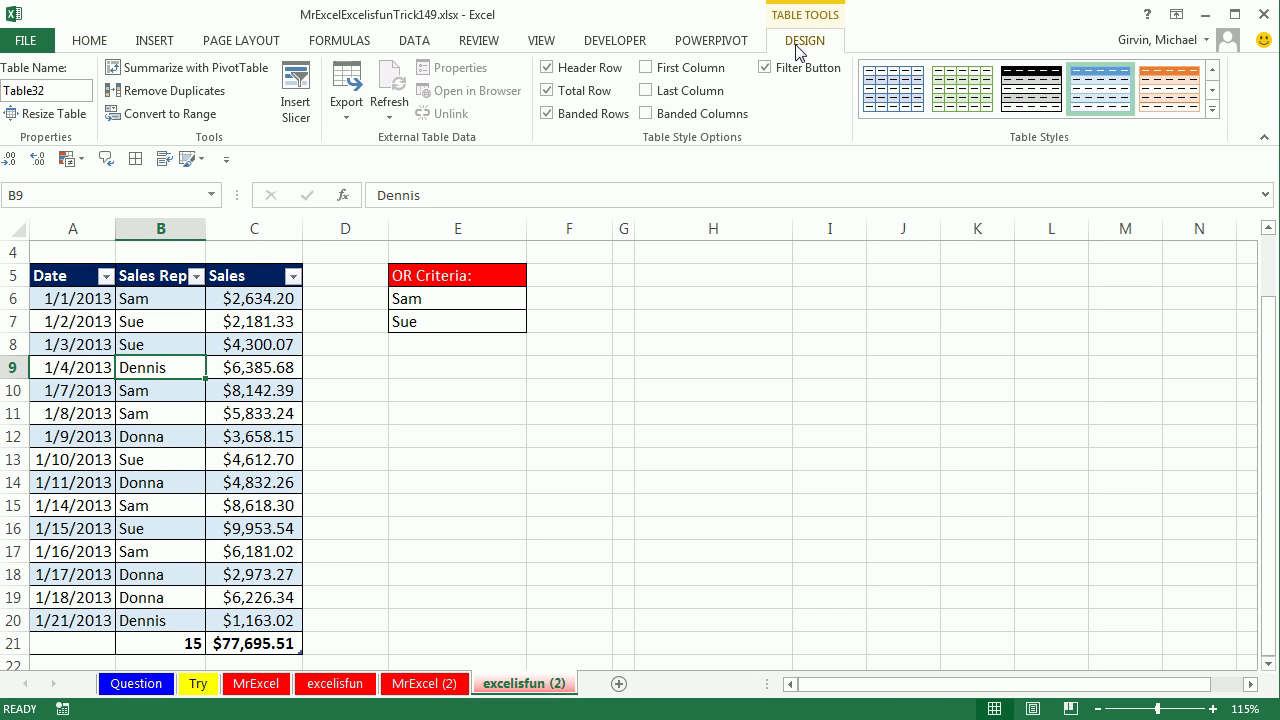
{"action": "left_click", "coordinate": [296, 95]}
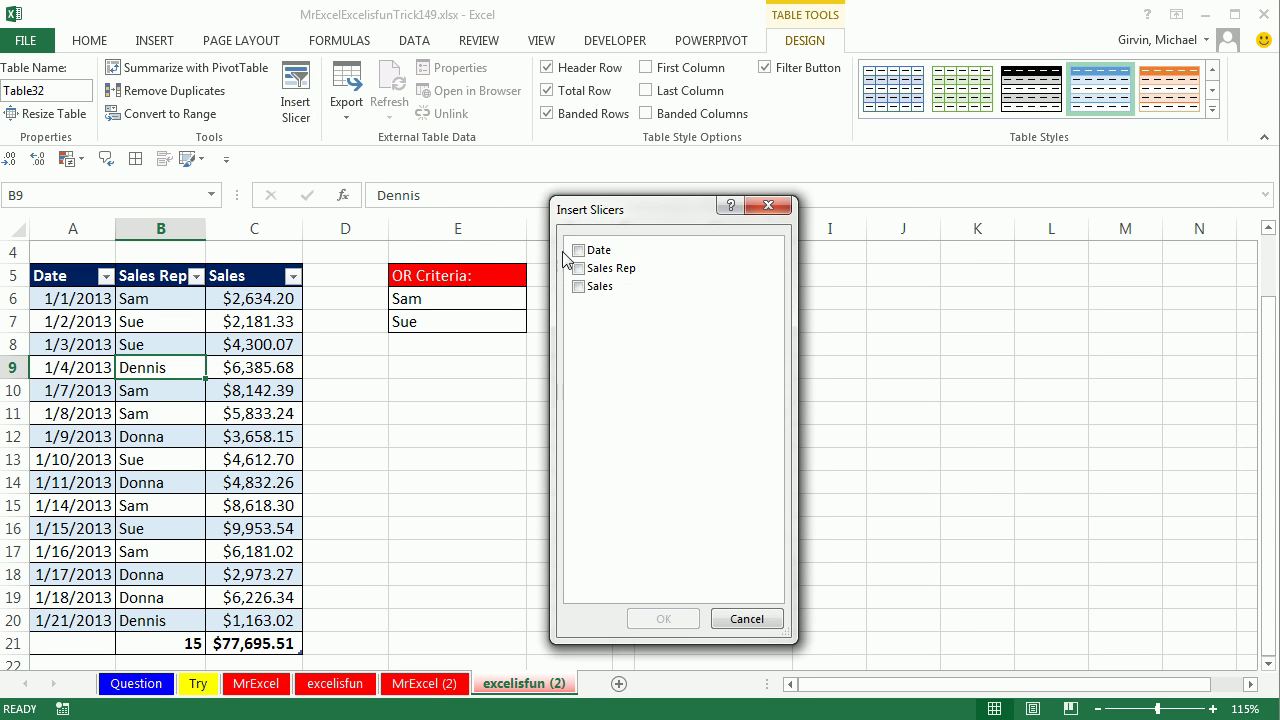
{"action": "left_click", "coordinate": [578, 268]}
{"action": "left_click", "coordinate": [678, 620]}
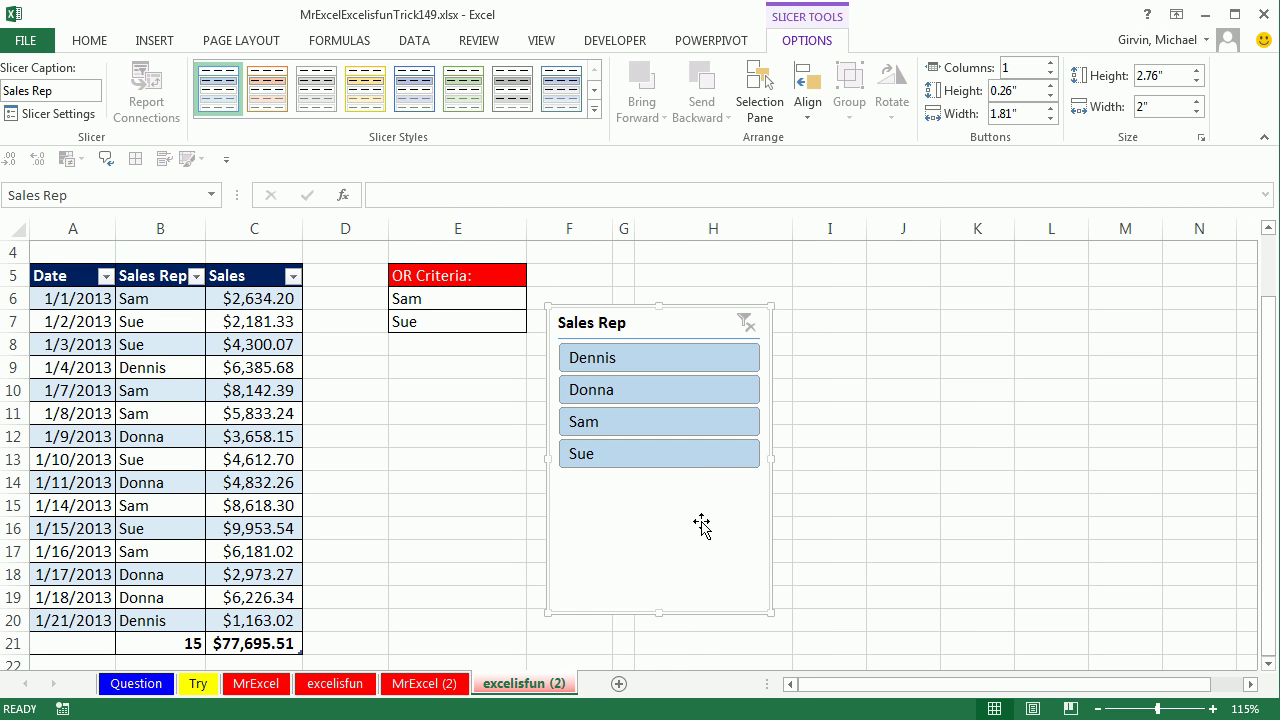
Use the slicer to filter the table to both reps listed under OR Criteria.
{"action": "left_click", "coordinate": [623, 422]}
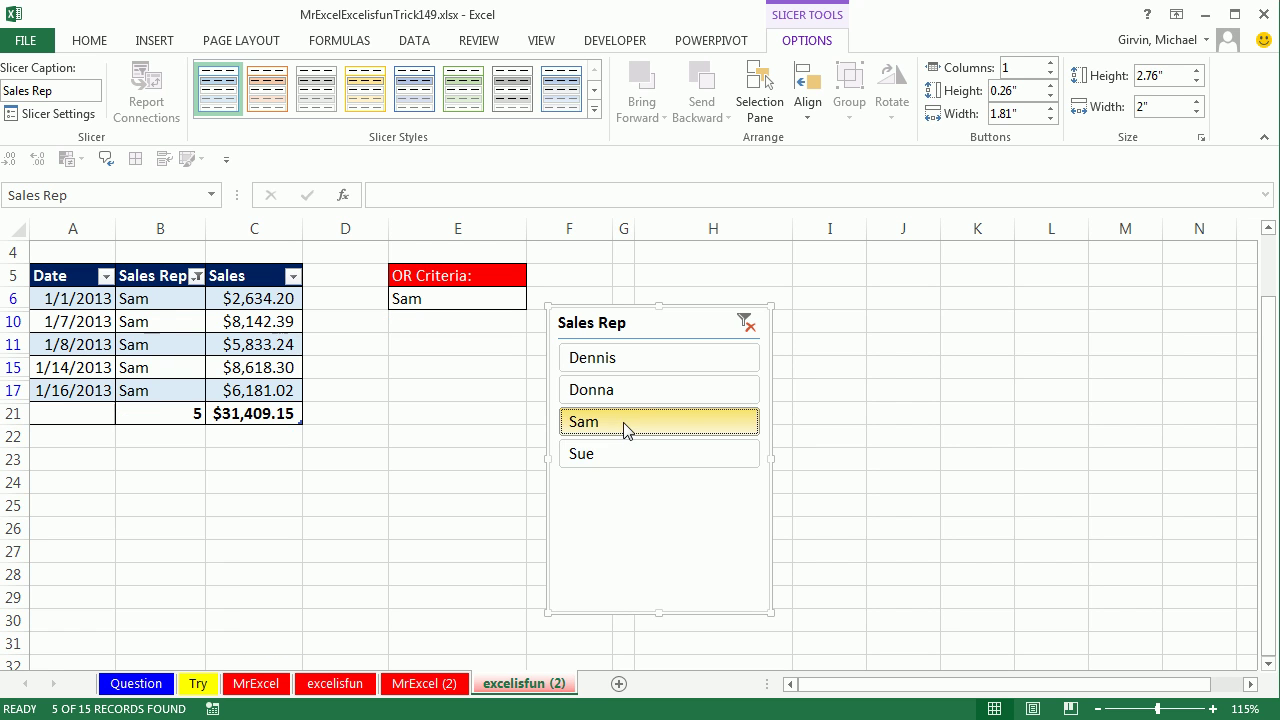
{"action": "left_click", "coordinate": [627, 464]}
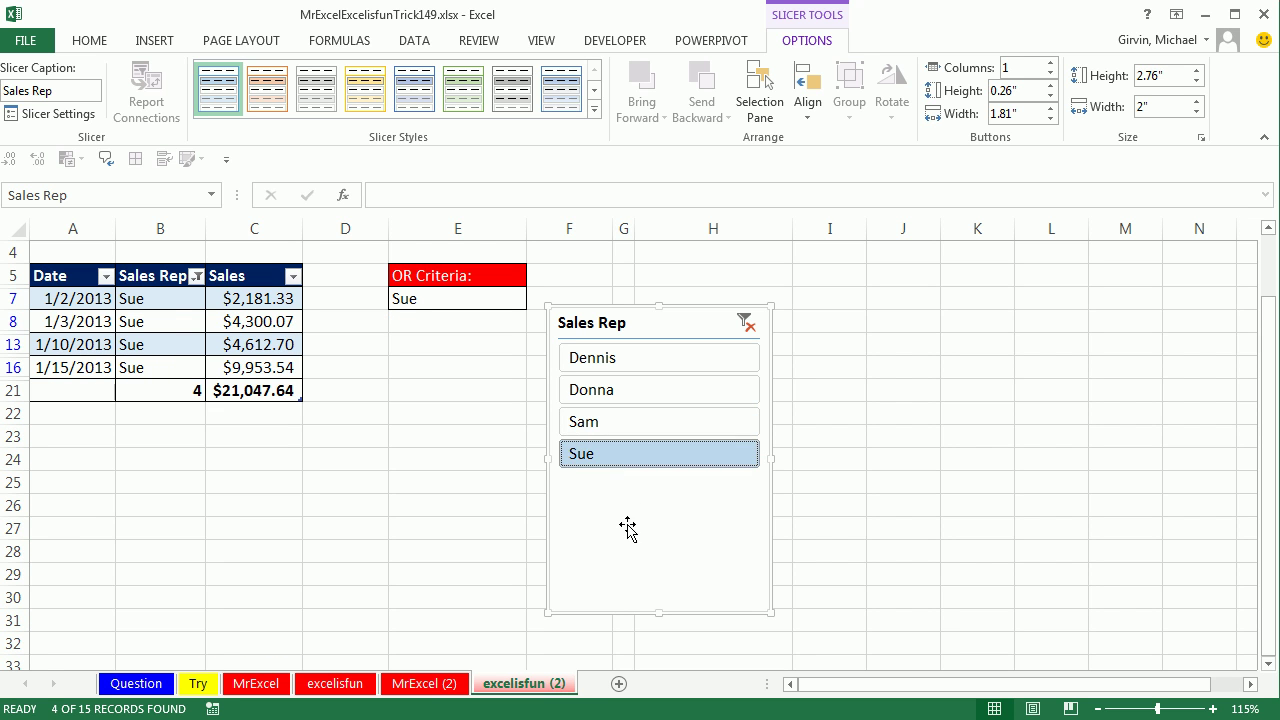
{"action": "left_click", "coordinate": [638, 425]}
{"action": "left_click", "coordinate": [638, 452]}
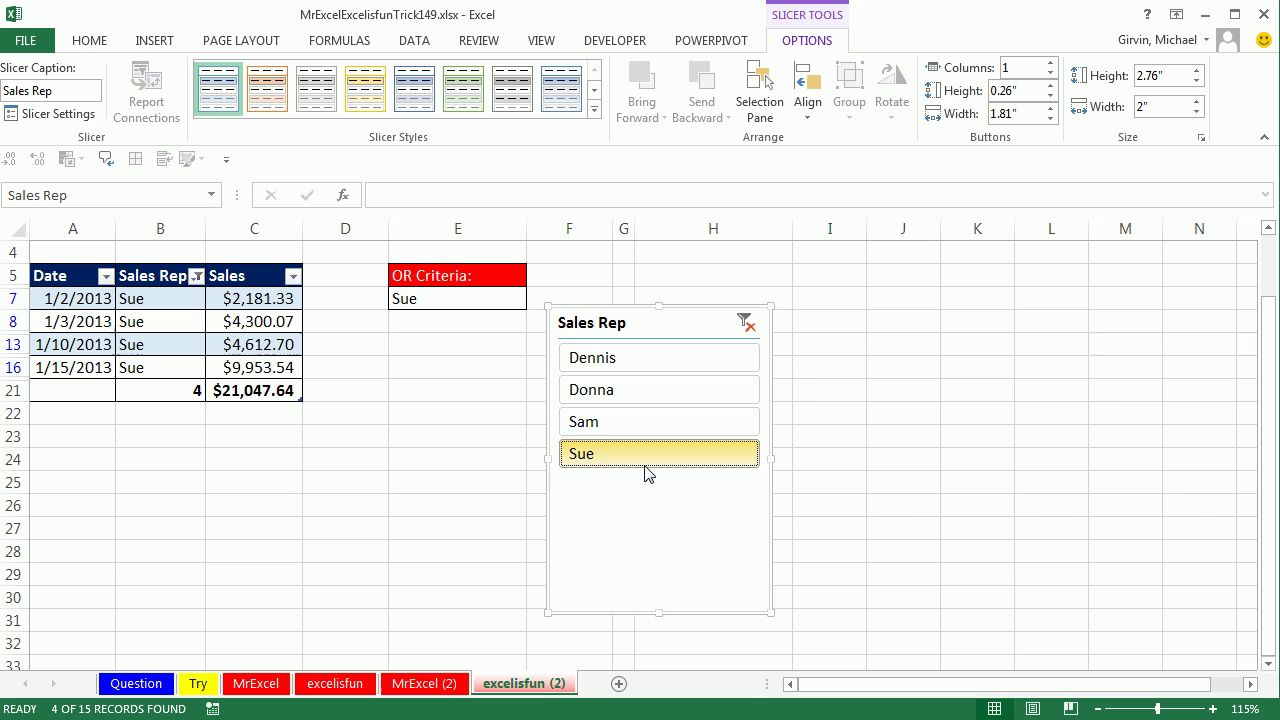
{"action": "key", "text": "ctrl"}
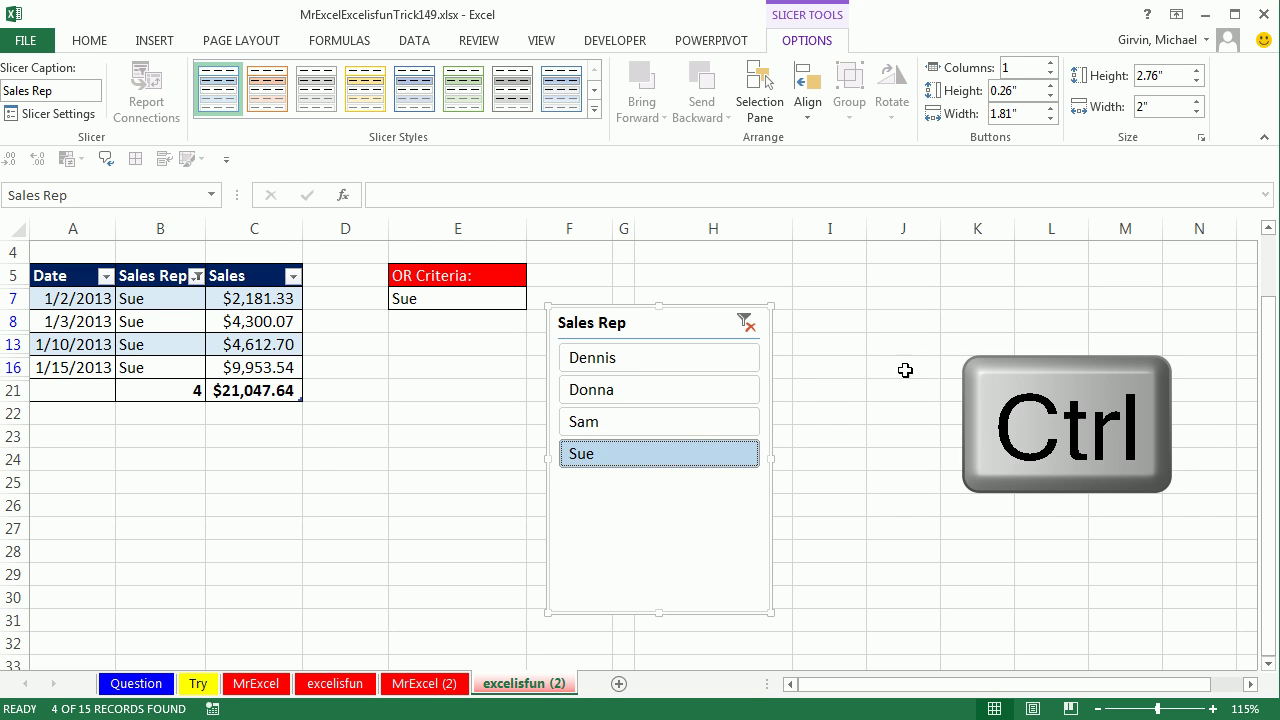
{"action": "left_click", "coordinate": [638, 424], "text": "ctrl"}
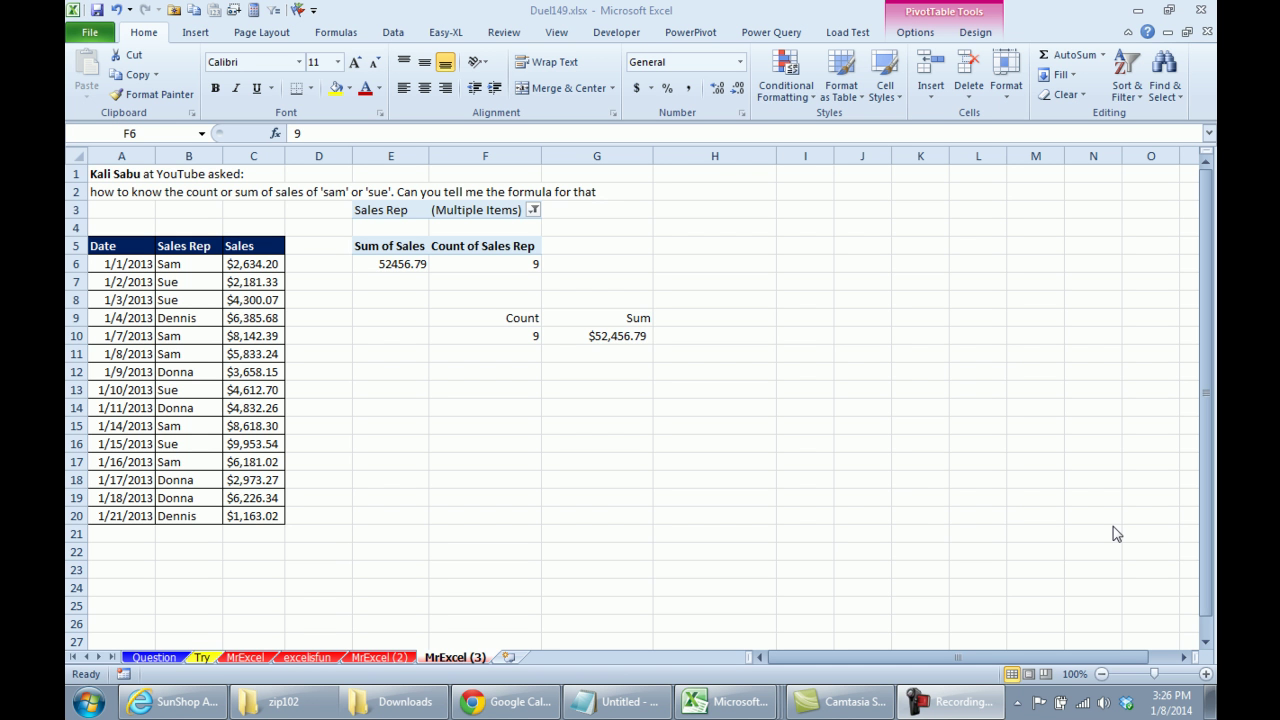
On the MrExcel (3) sheet, remove Sales Rep from the PivotTable's report filter and insert a Sales Rep slicer for it.
{"action": "left_click", "coordinate": [490, 263]}
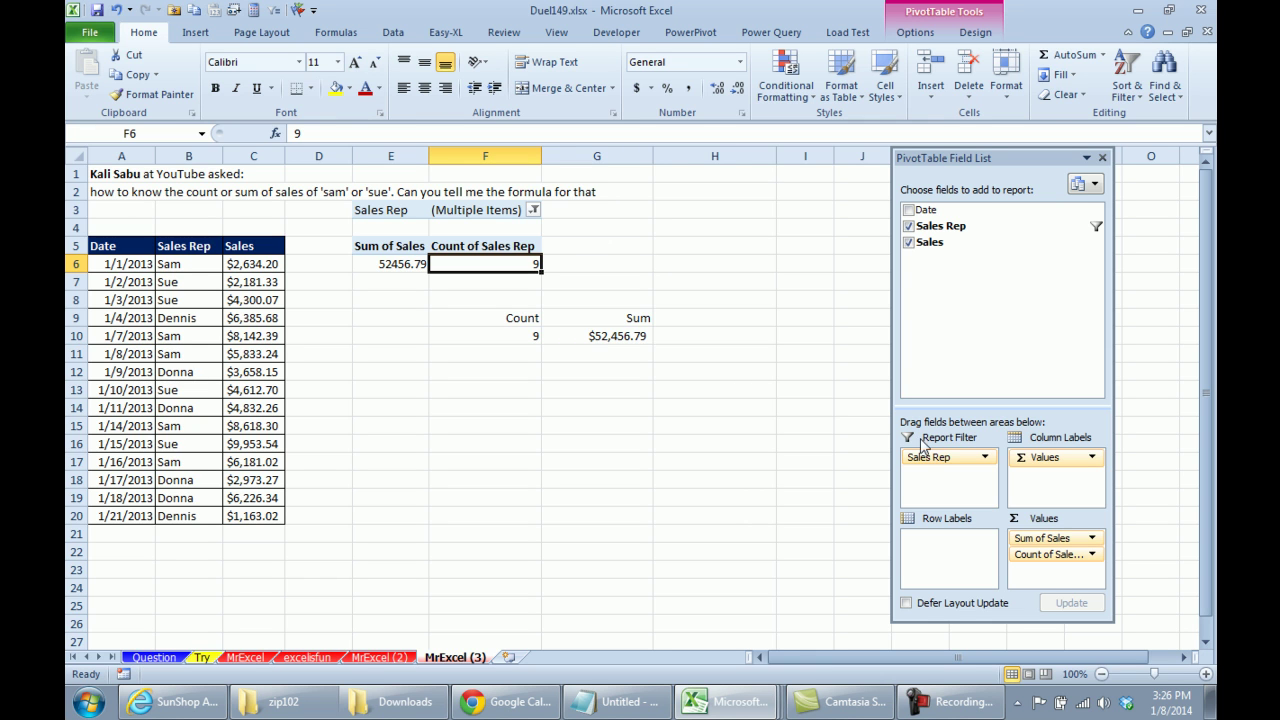
{"action": "left_click_drag", "start_coordinate": [928, 456], "coordinate": [726, 271]}
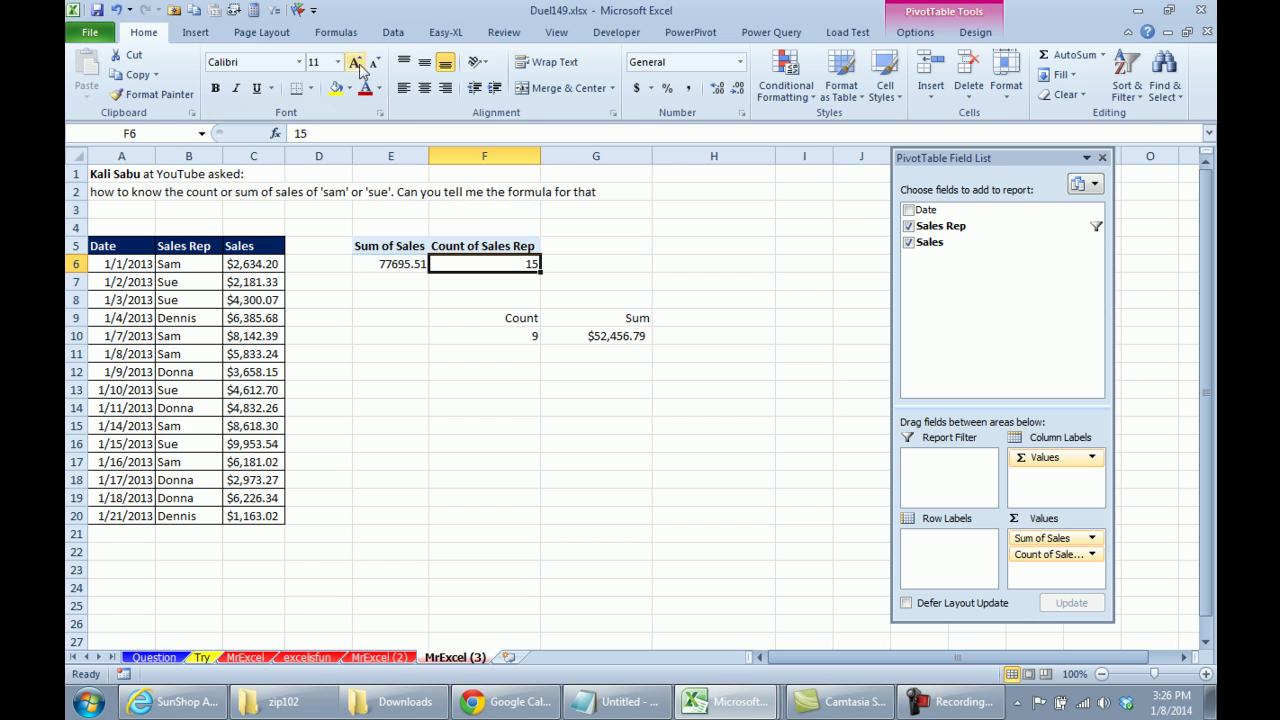
{"action": "left_click", "coordinate": [195, 32]}
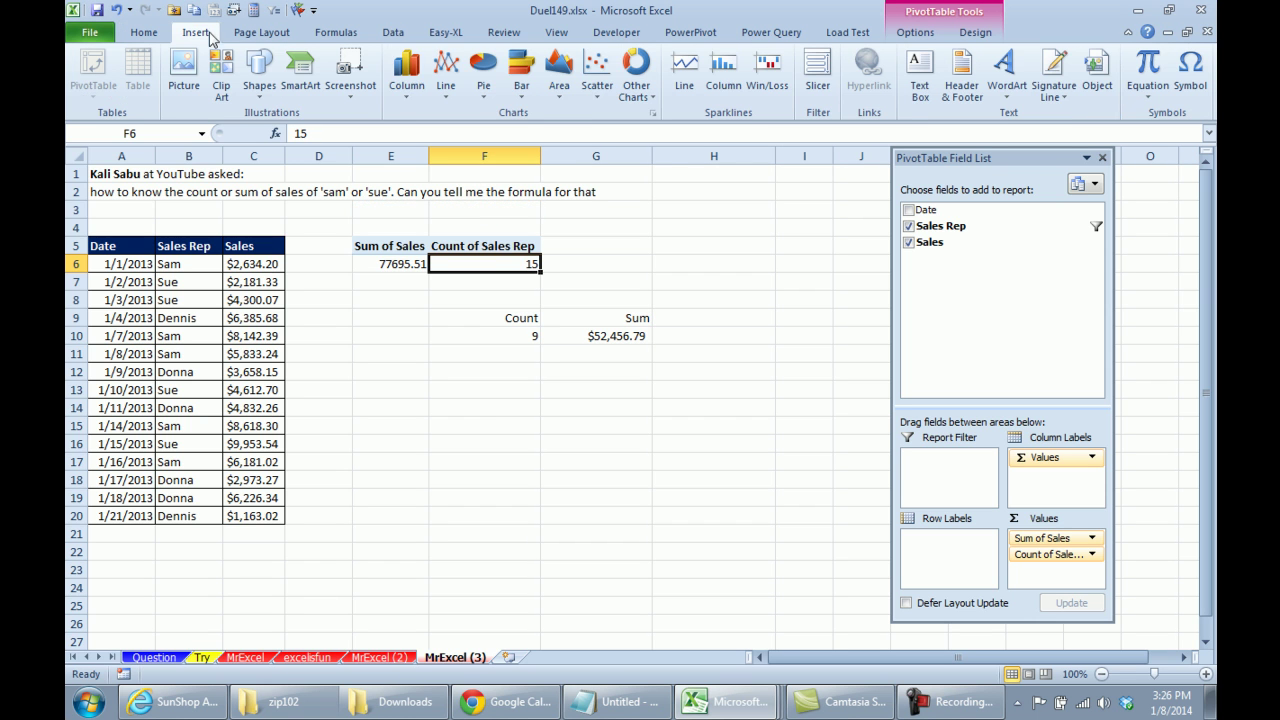
{"action": "left_click", "coordinate": [818, 84]}
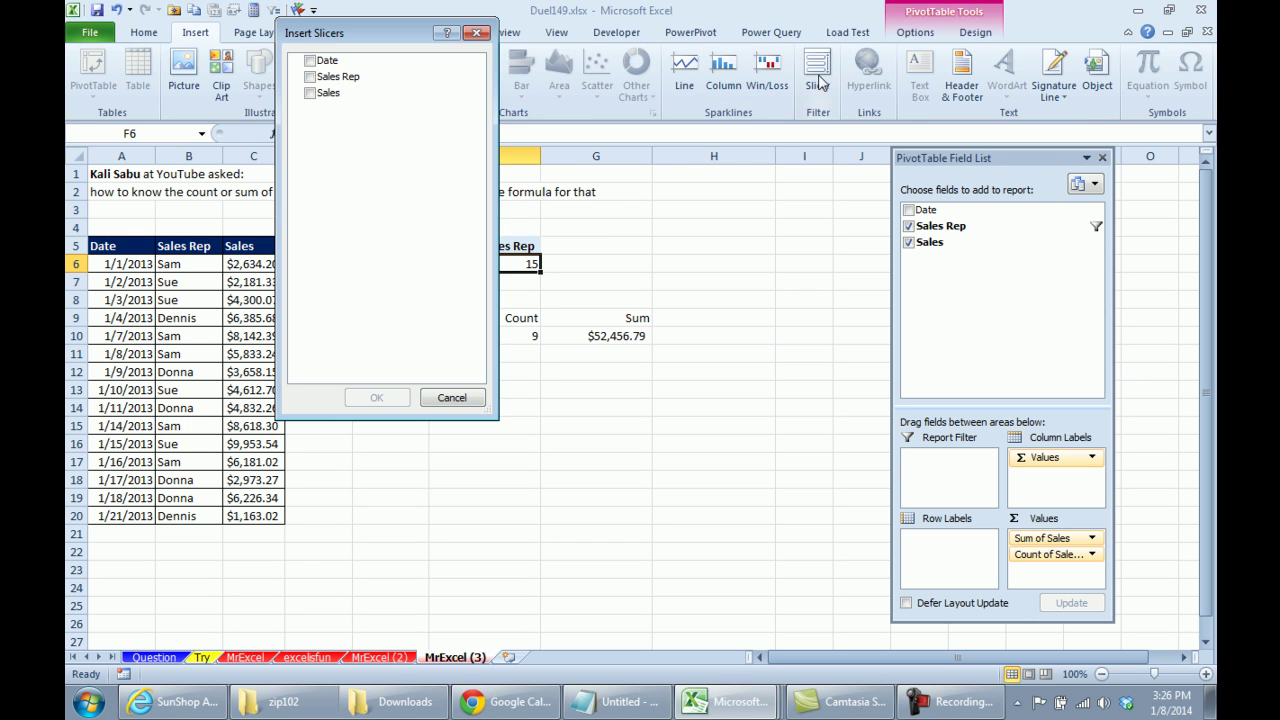
{"action": "left_click", "coordinate": [311, 77]}
{"action": "left_click", "coordinate": [376, 397]}
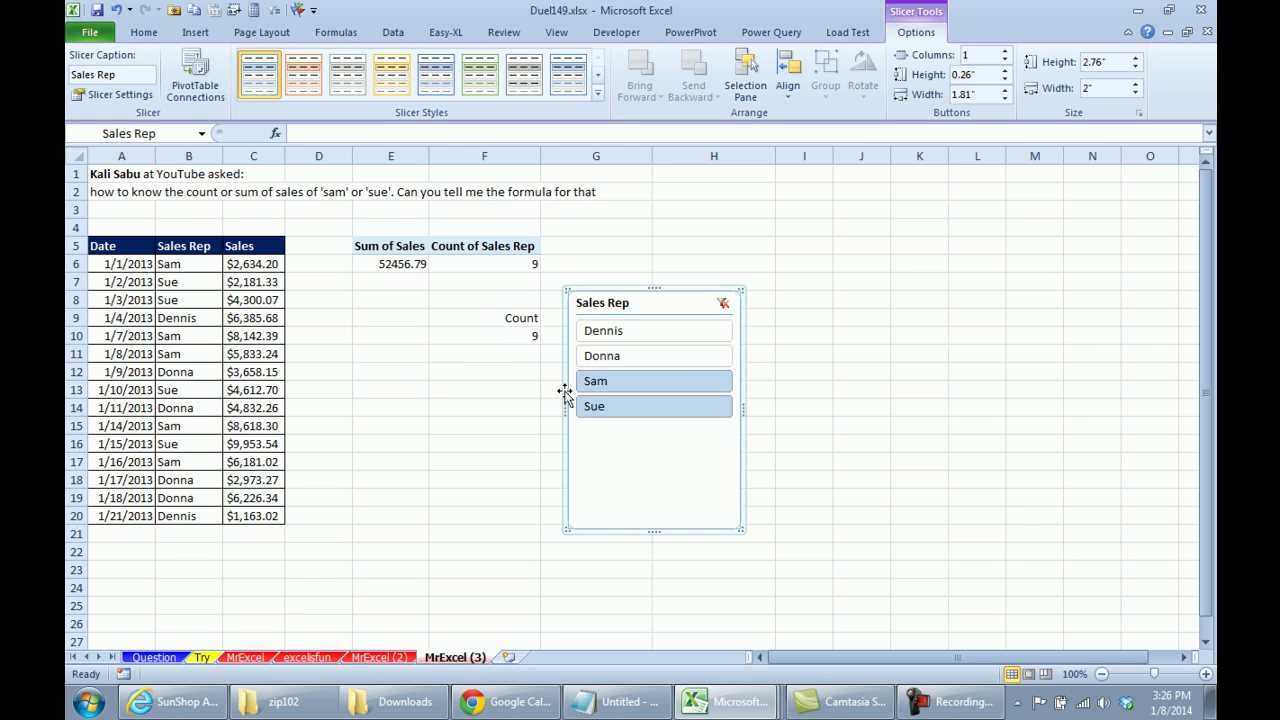
Reset the slicer to the two reps named in row 2 and move it below the PivotTable, clear of the Count and Sum cells.
{"action": "left_click", "coordinate": [721, 302]}
{"action": "left_click", "coordinate": [632, 384]}
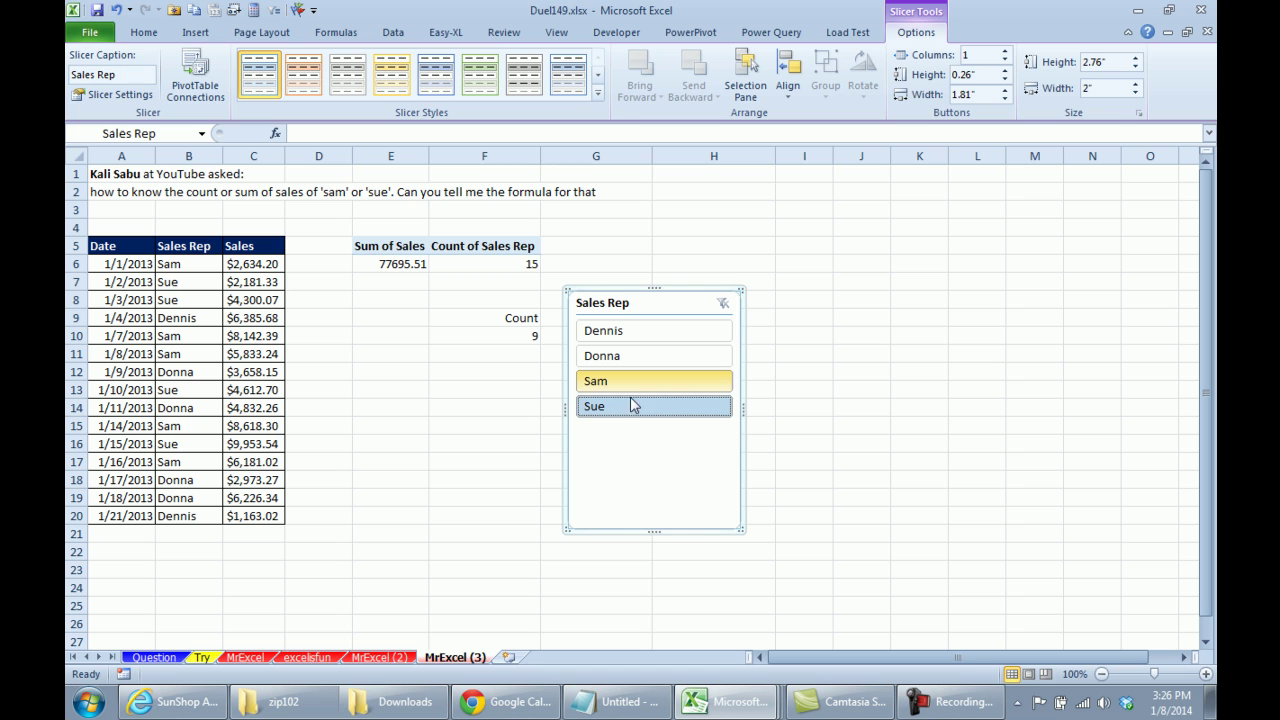
{"action": "left_click", "coordinate": [636, 406], "text": "ctrl"}
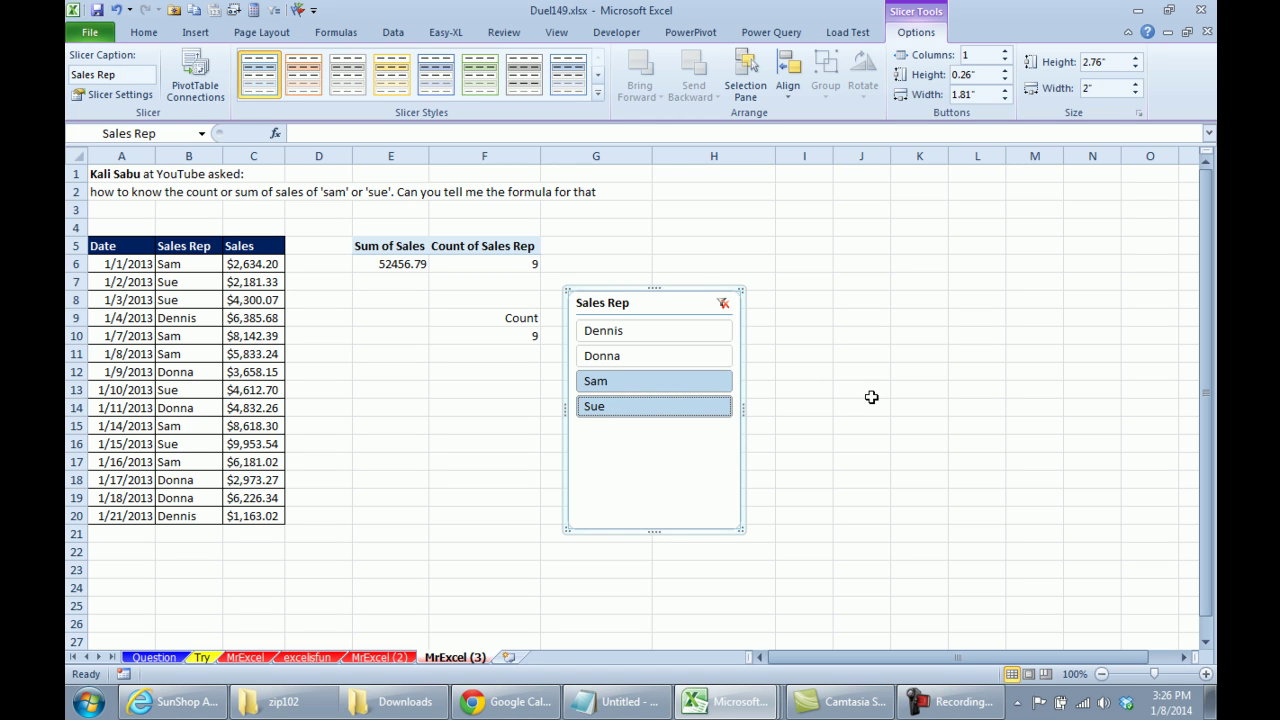
{"action": "left_click_drag", "start_coordinate": [646, 289], "coordinate": [370, 390]}
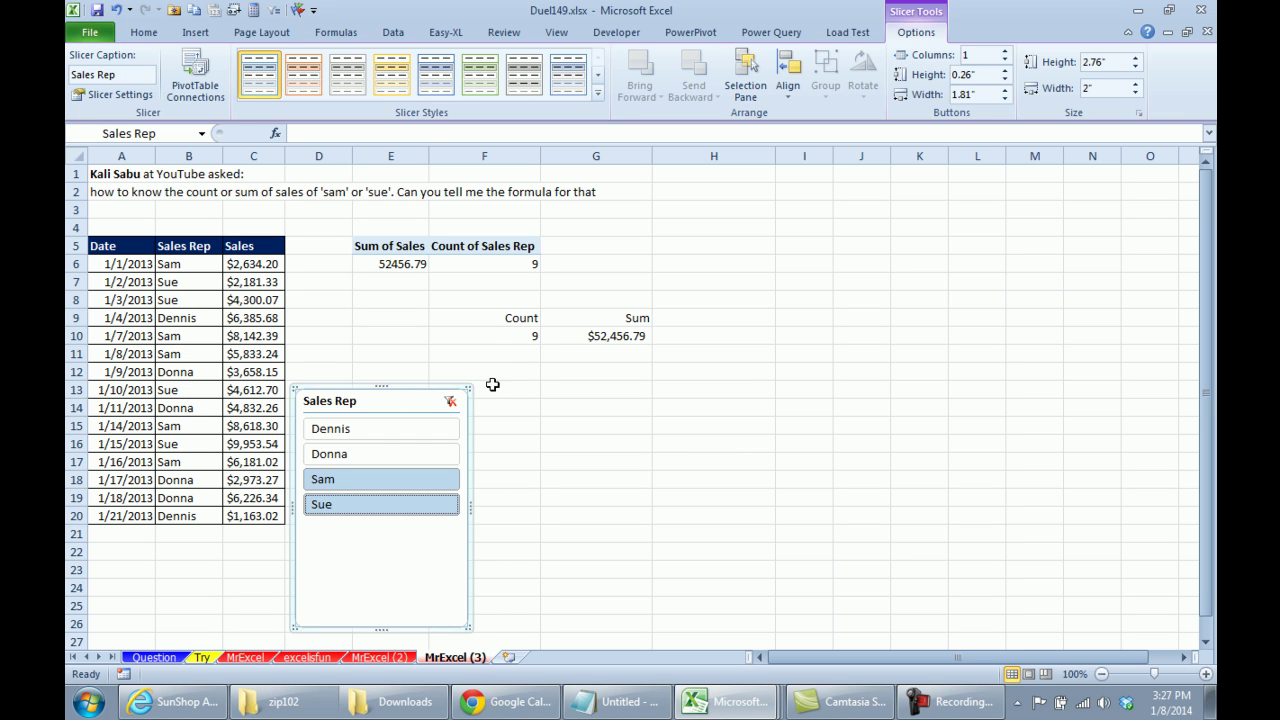
Examine the COUNTIFS formula in F10 and the SUMIFS formula in G10, including their ranges and wildcard criteria.
{"action": "left_click", "coordinate": [510, 338]}
{"action": "key", "text": "F2"}
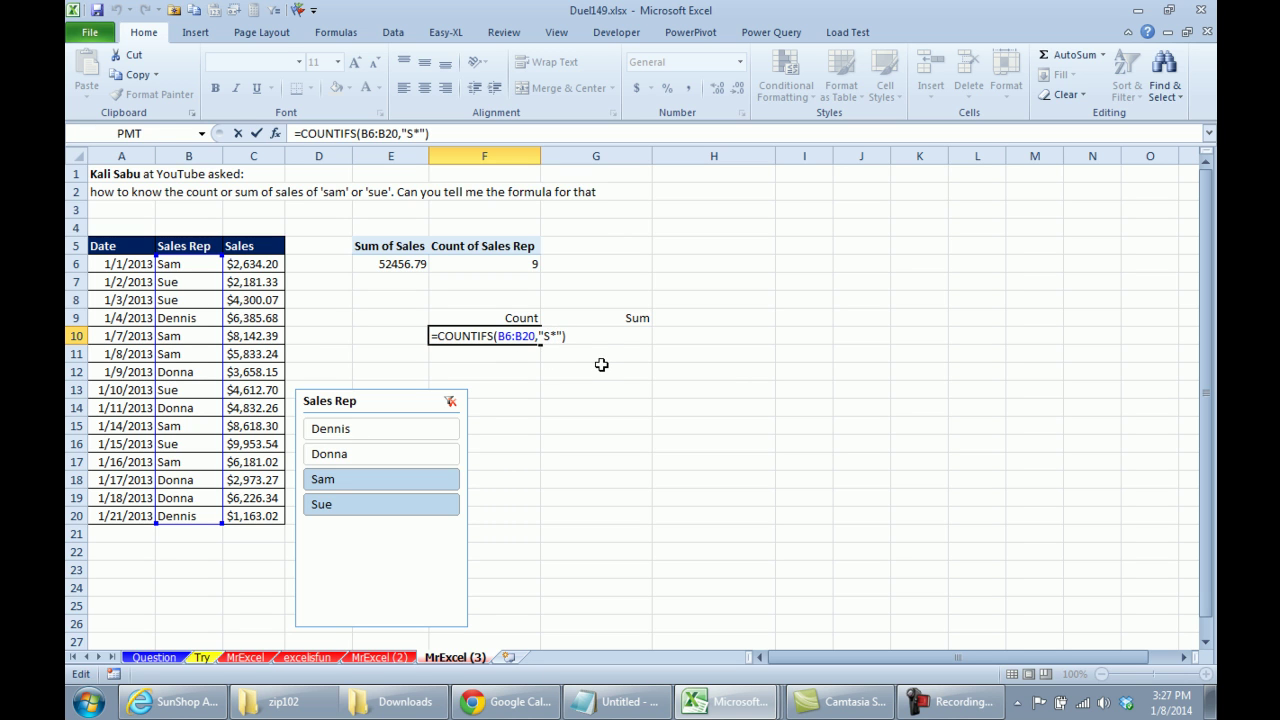
{"action": "key", "text": "ctrl+Return"}
{"action": "left_click", "coordinate": [603, 338]}
{"action": "key", "text": "F2"}
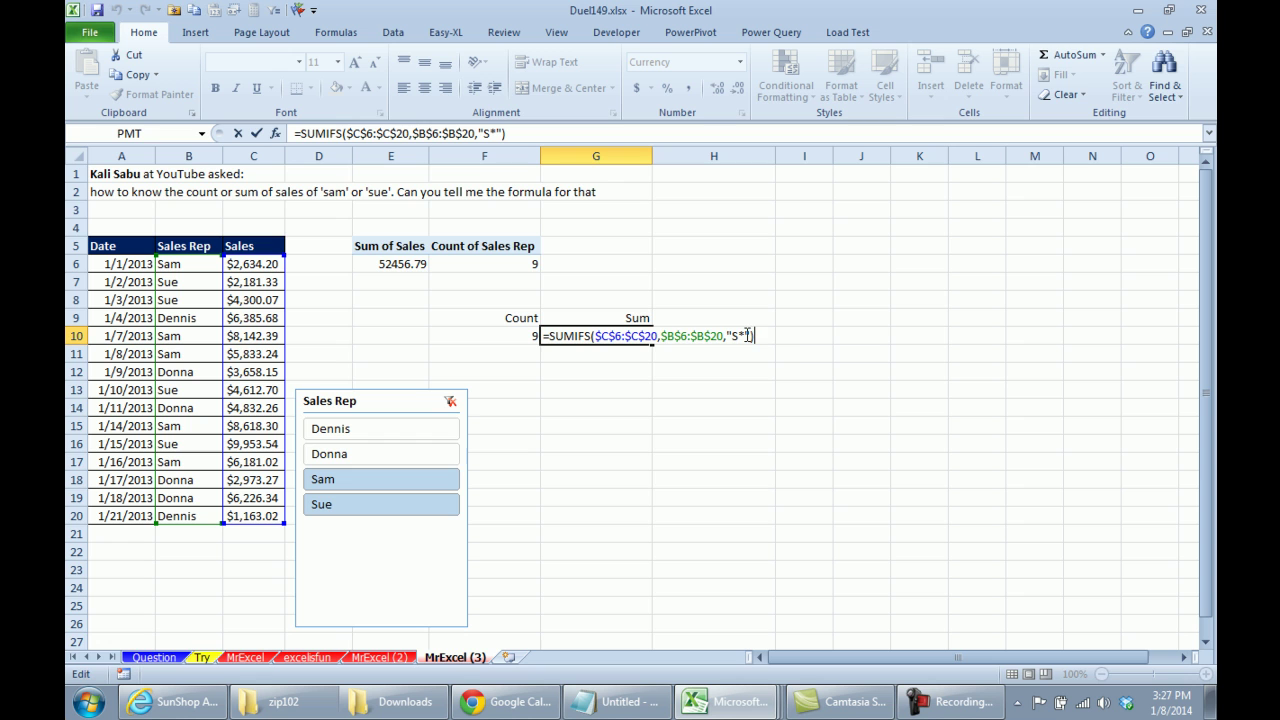
{"action": "key", "text": "ctrl+Return"}
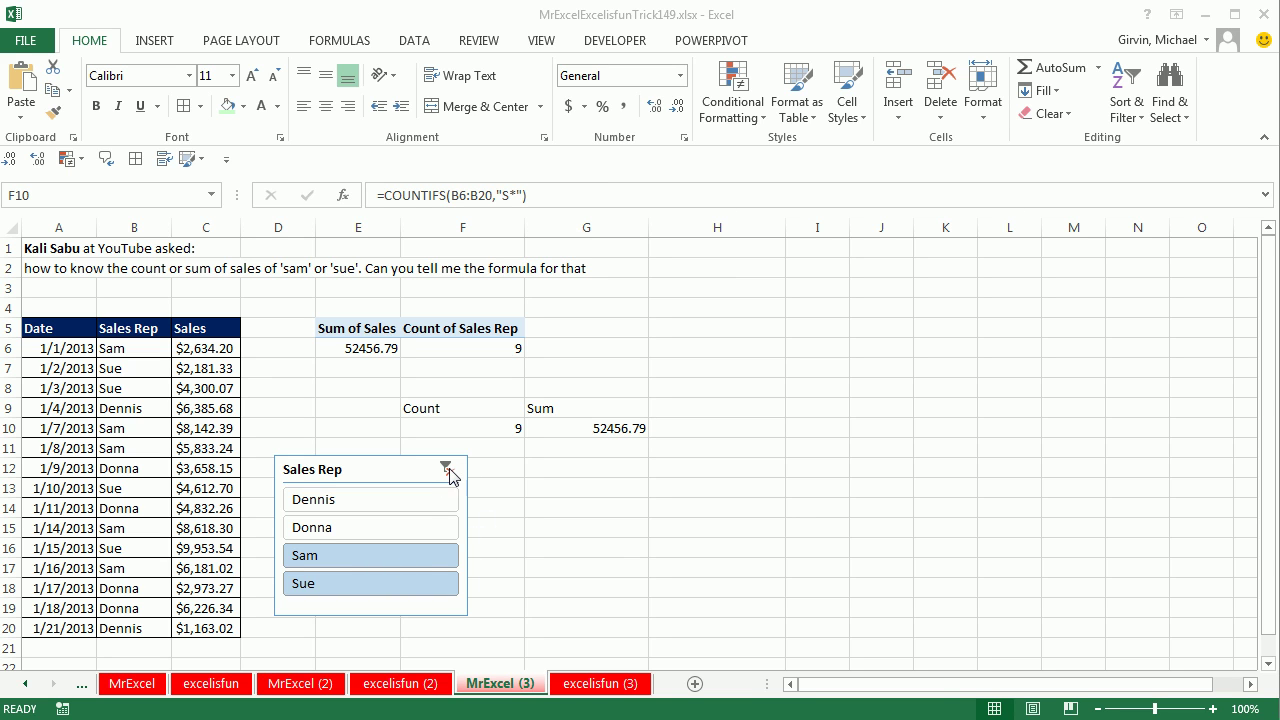
In MrExcelExcelisfunTrick149.xlsx, clear the PivotTable slicer on MrExcel (3) and reselect the two reps beginning with S.
{"action": "left_click", "coordinate": [447, 470]}
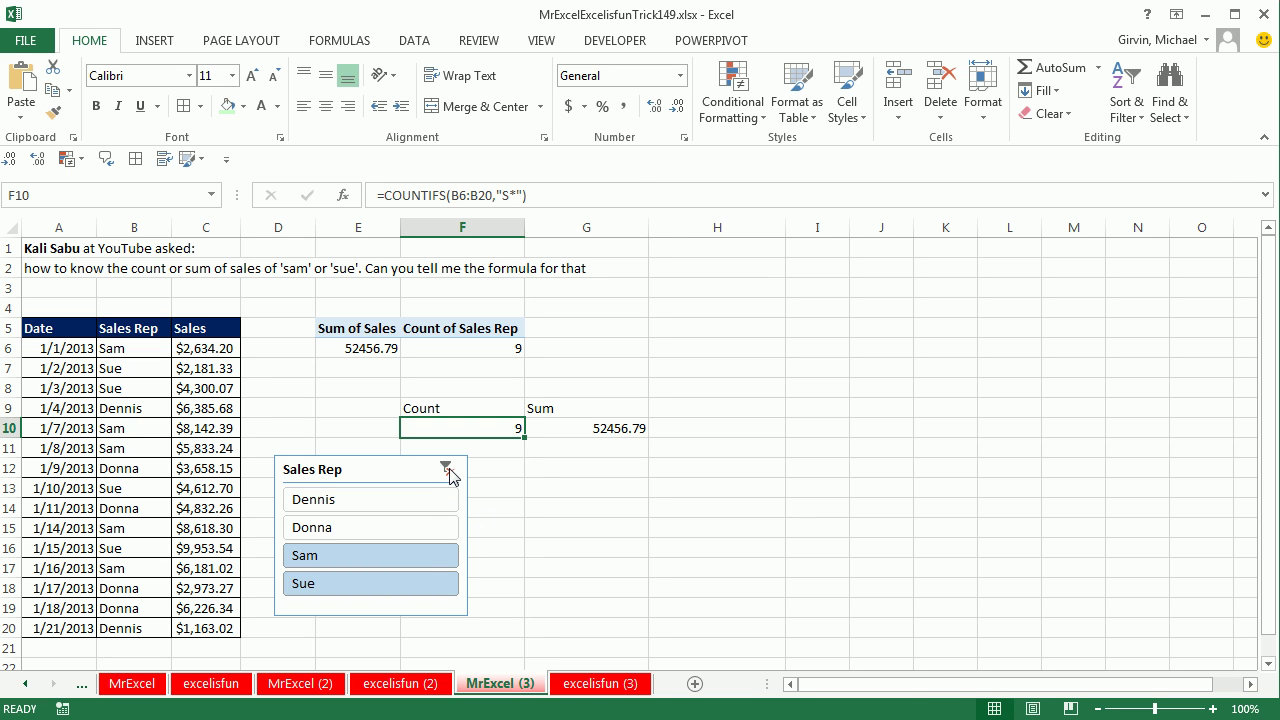
{"action": "left_click", "coordinate": [376, 557]}
{"action": "left_click", "coordinate": [371, 583], "text": "ctrl"}
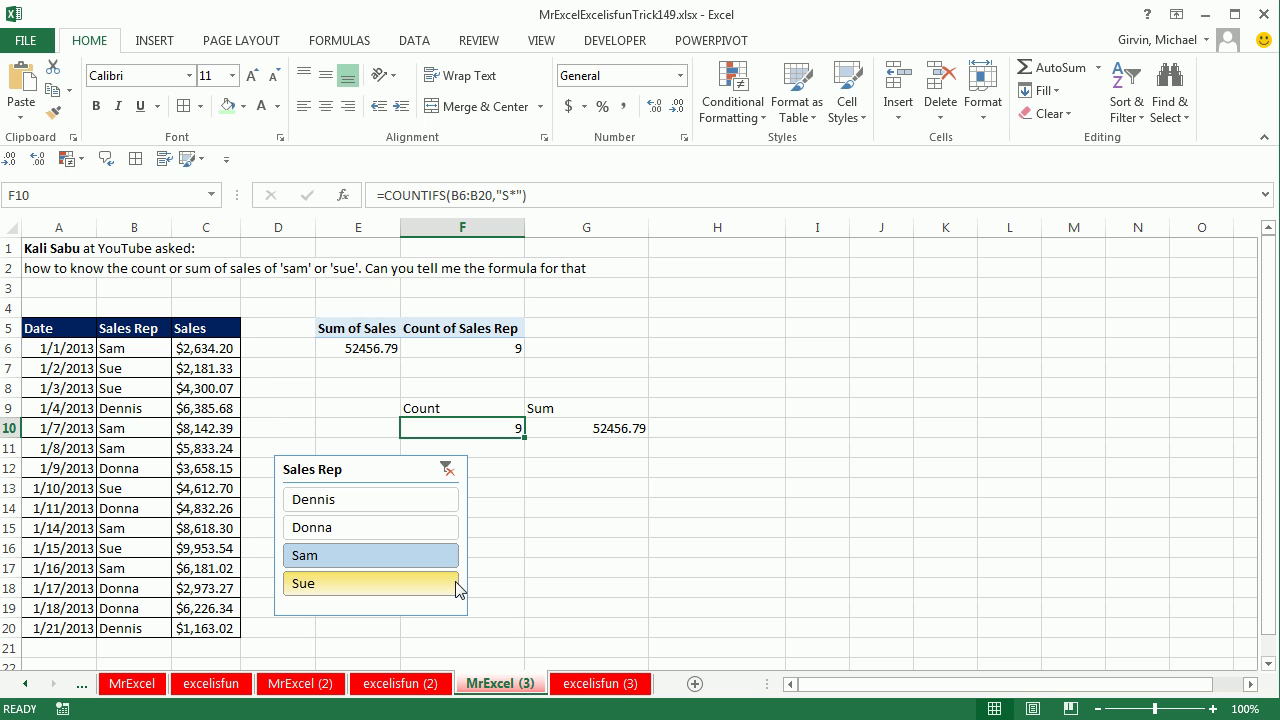
Review the COUNTIFS formula in F10, and examine the COUNTIF and SUMIF formulas in F9:F10 on the excelisfun (3) sheet.
{"action": "double_click", "coordinate": [508, 428]}
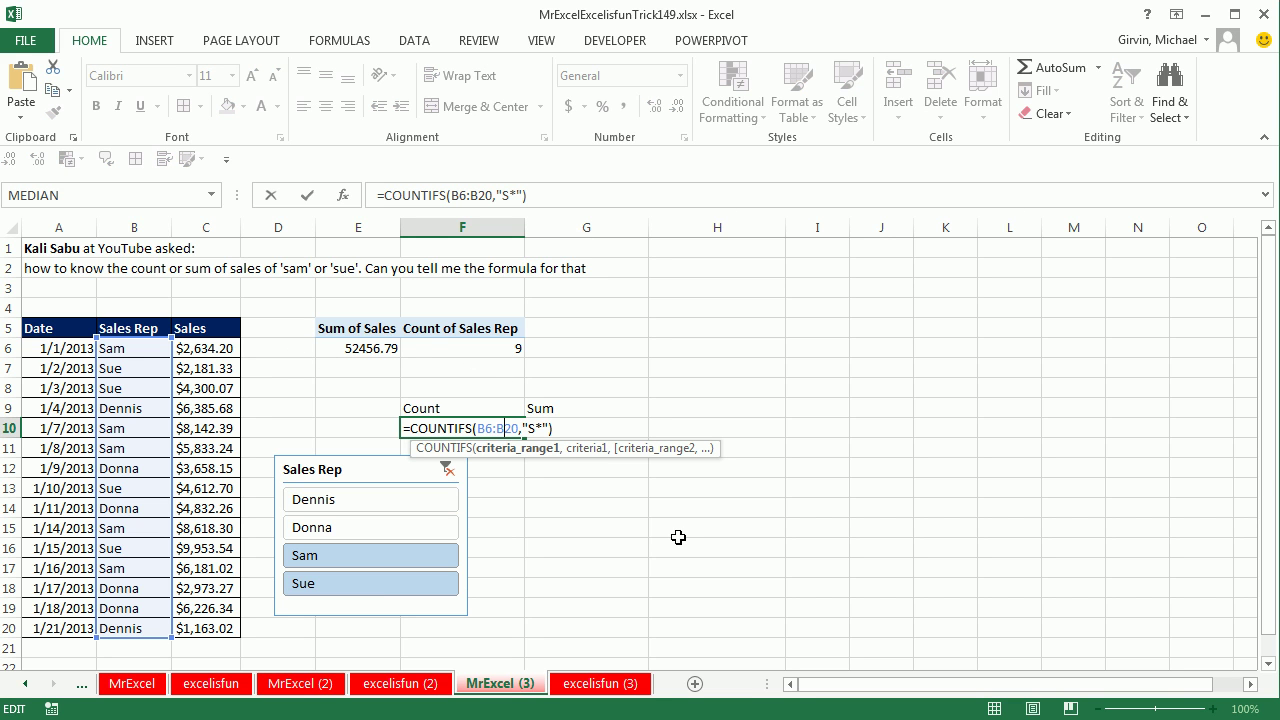
{"action": "key", "text": "Escape"}
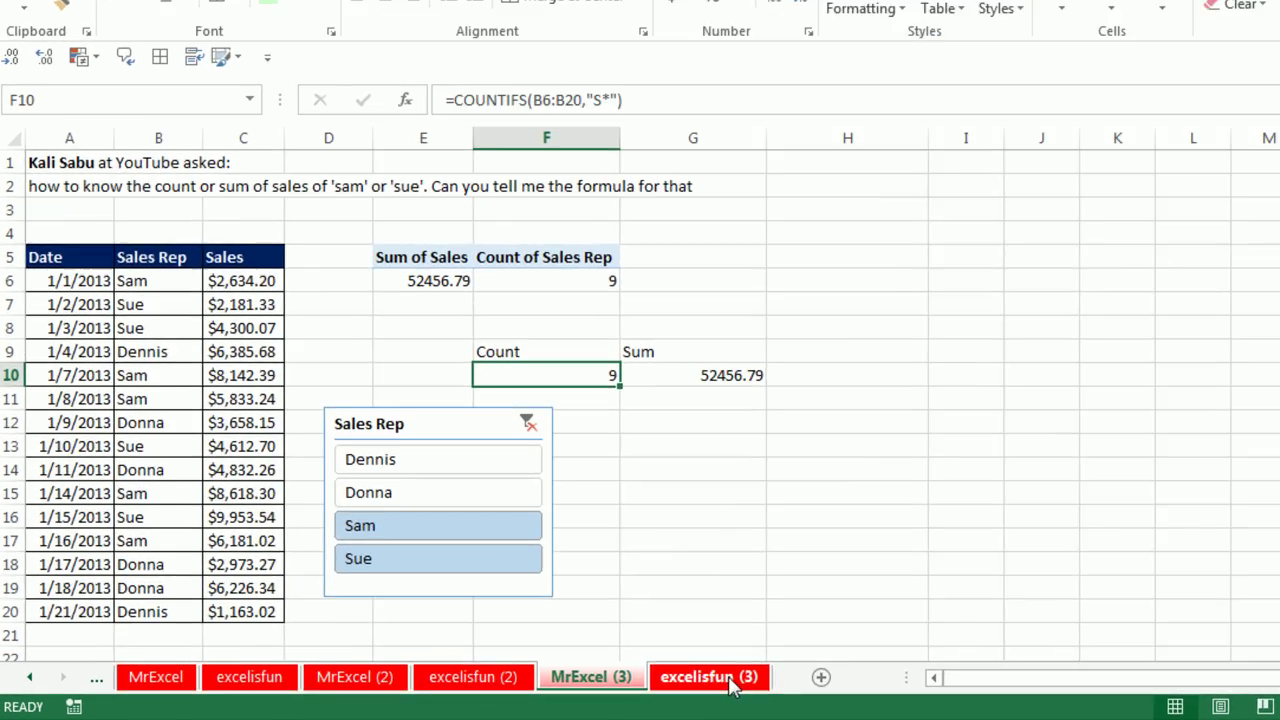
{"action": "left_click", "coordinate": [600, 683]}
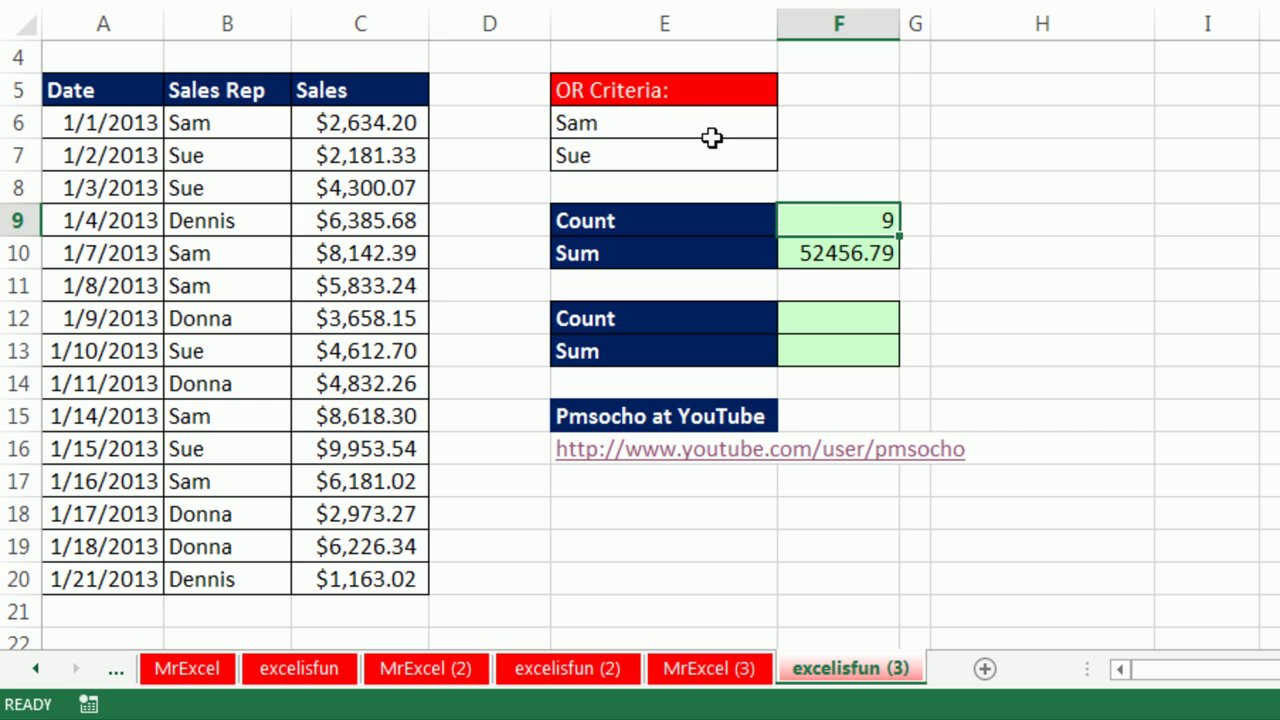
{"action": "double_click", "coordinate": [855, 217]}
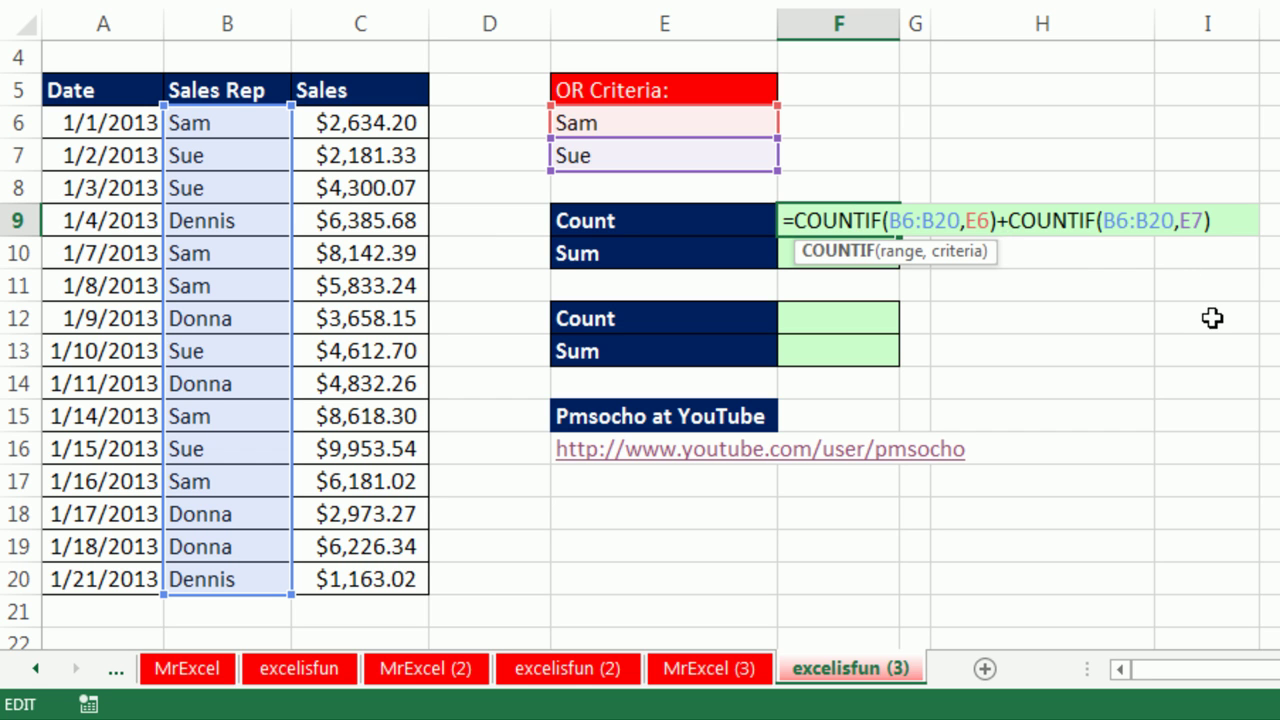
{"action": "left_click", "coordinate": [849, 251]}
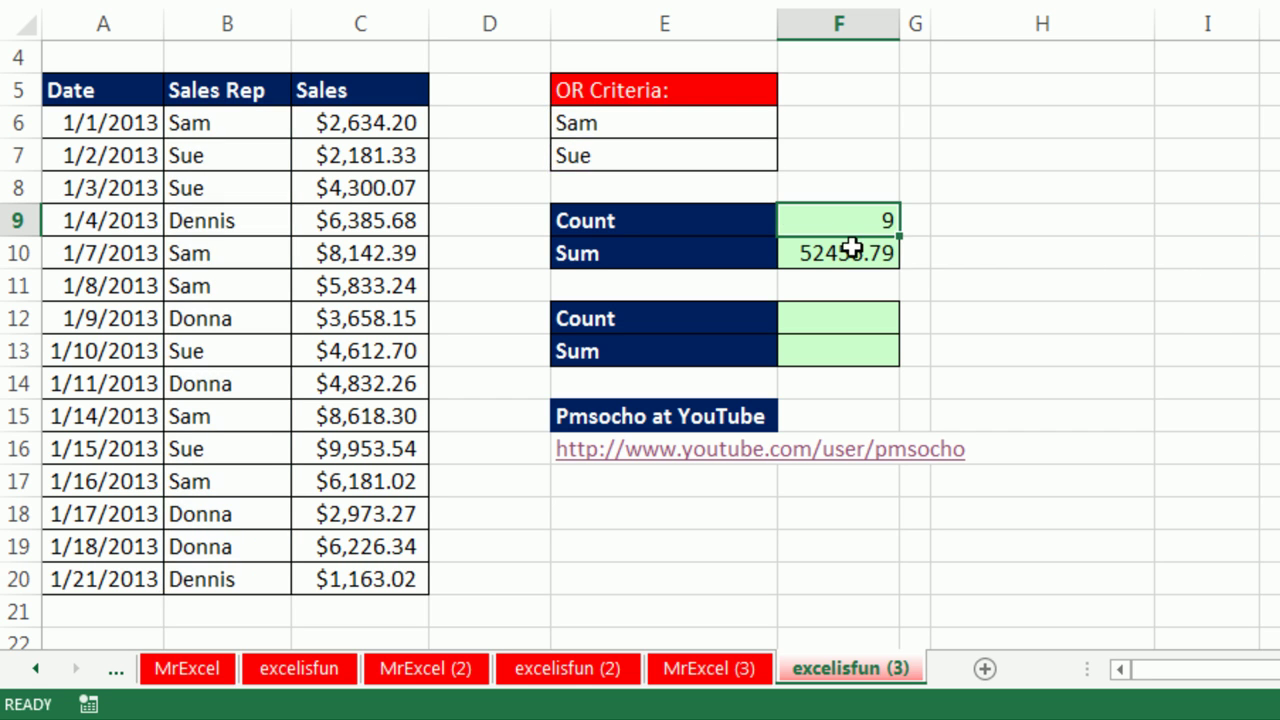
{"action": "double_click", "coordinate": [855, 250]}
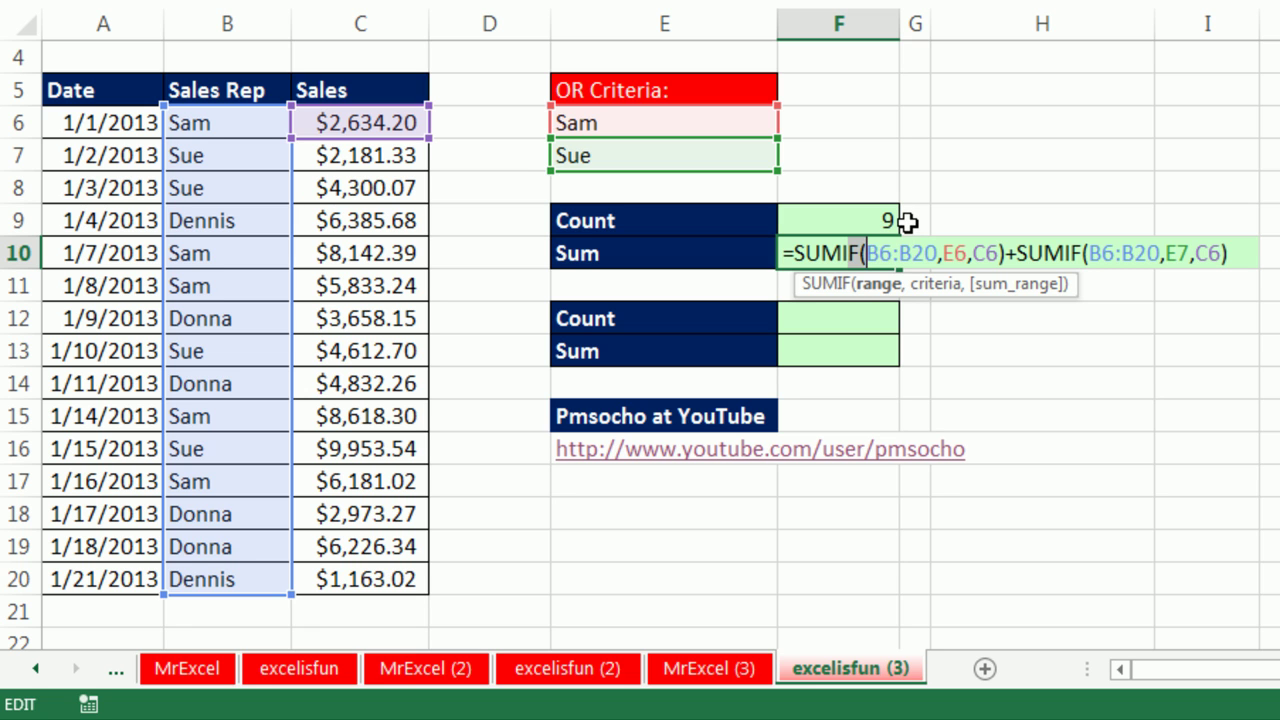
{"action": "key", "text": "ctrl+Return"}
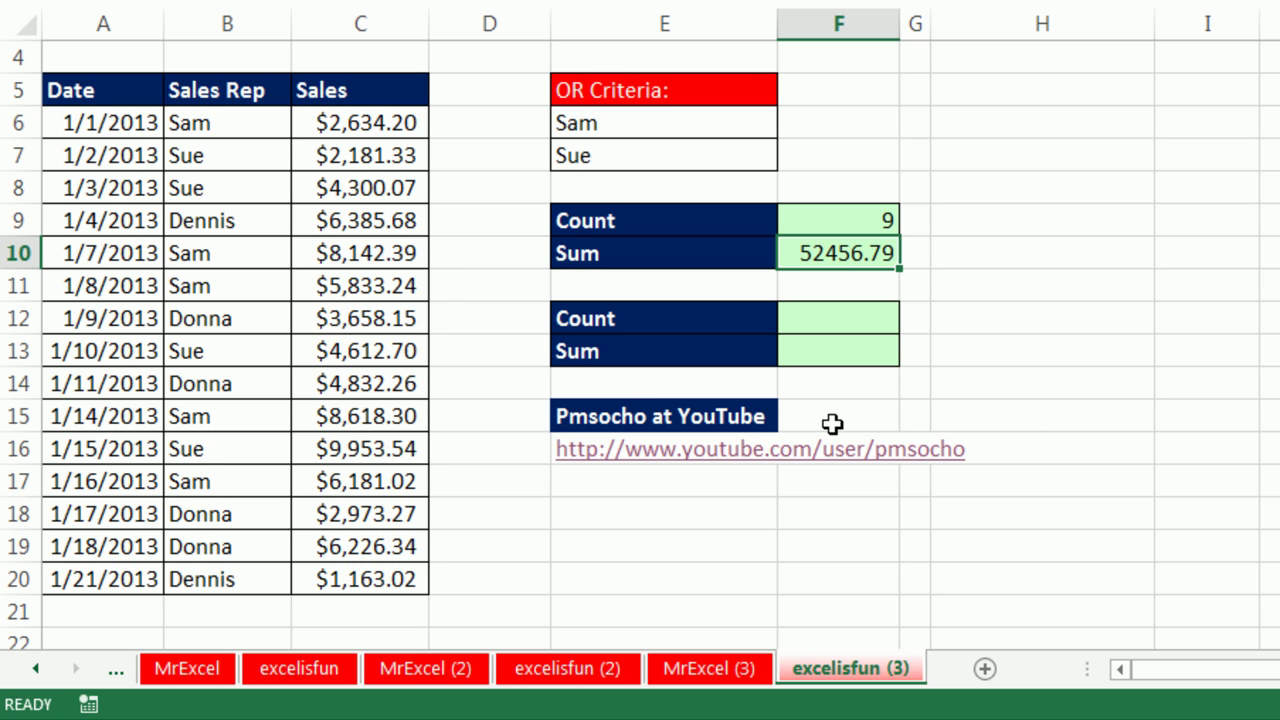
Write the formula =COUNTIF(B6:B20,E6:E7) in the second Count cell, F12, using both OR criteria cells as the criteria.
{"action": "left_click", "coordinate": [817, 320]}
{"action": "type", "text": "="}
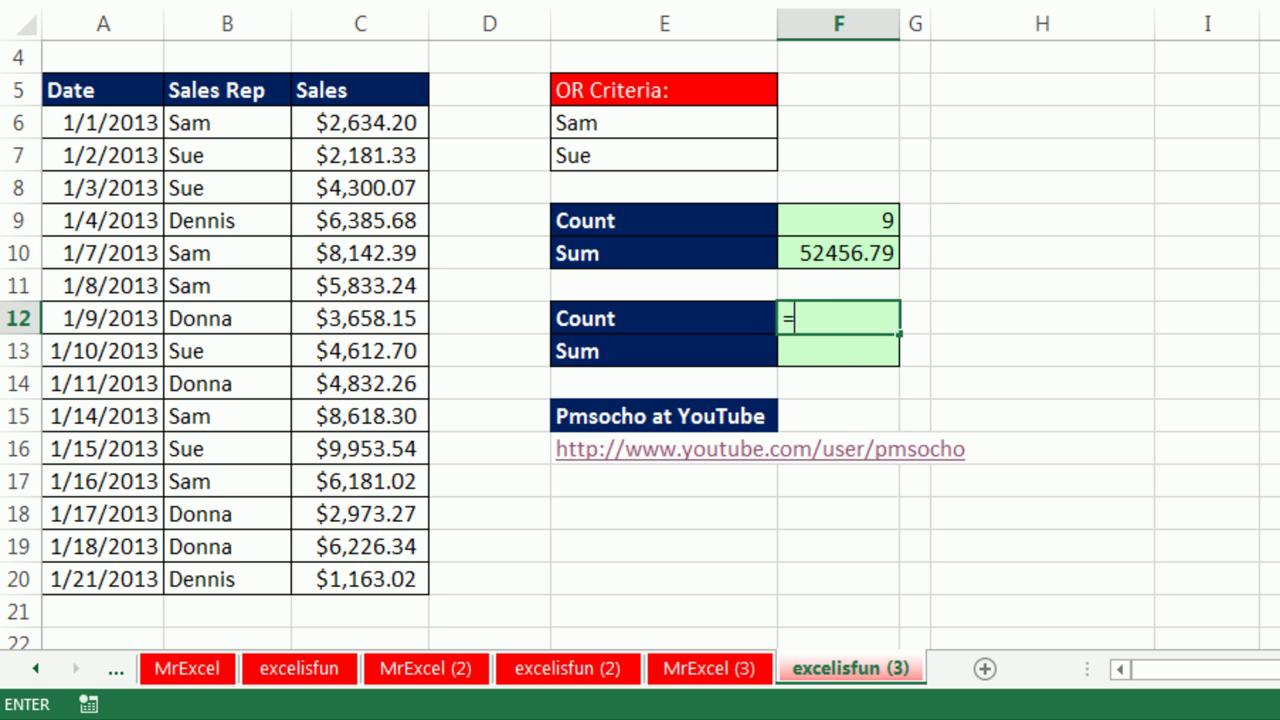
{"action": "type", "text": "countui"}
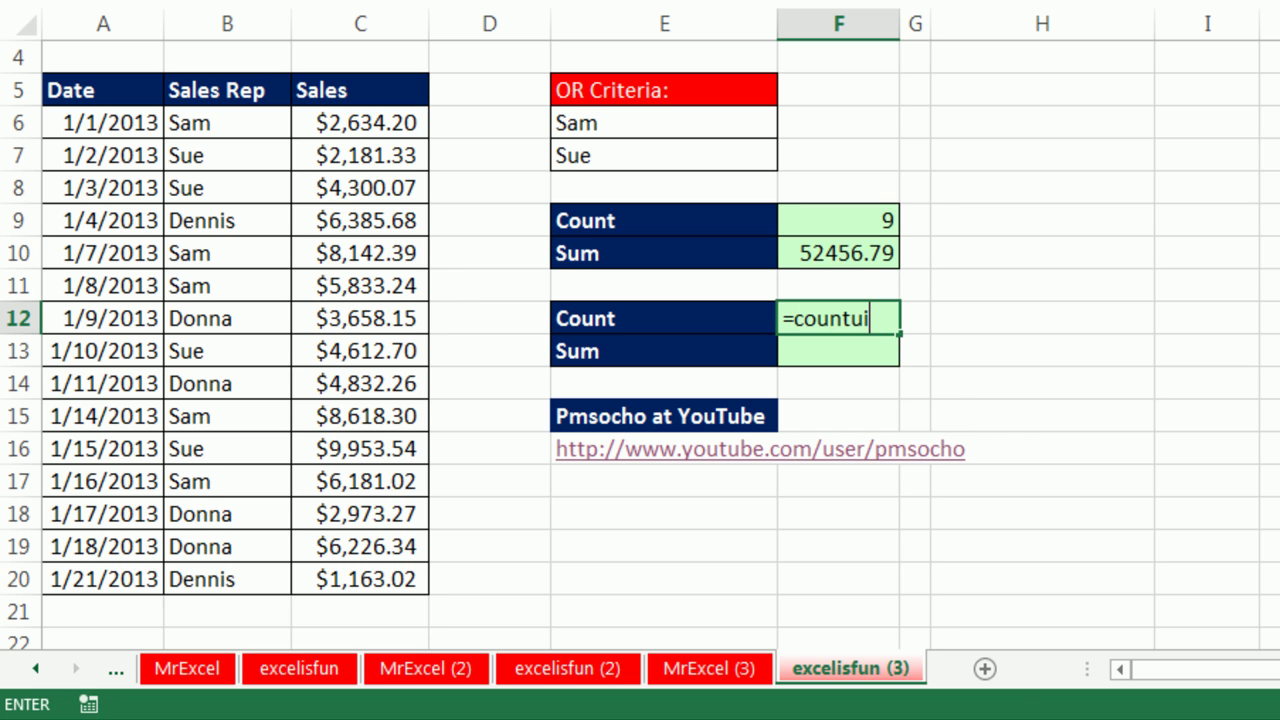
{"action": "key", "text": "BackSpace"}
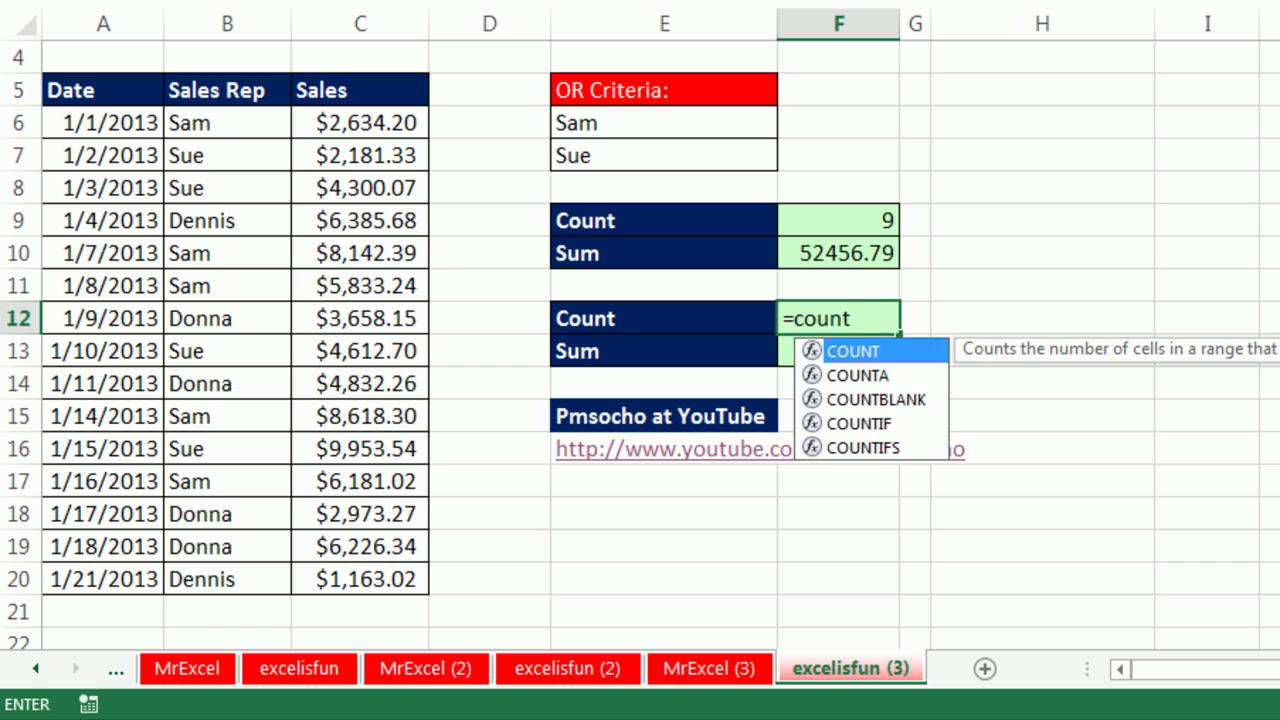
{"action": "type", "text": "i"}
{"action": "key", "text": "Tab"}
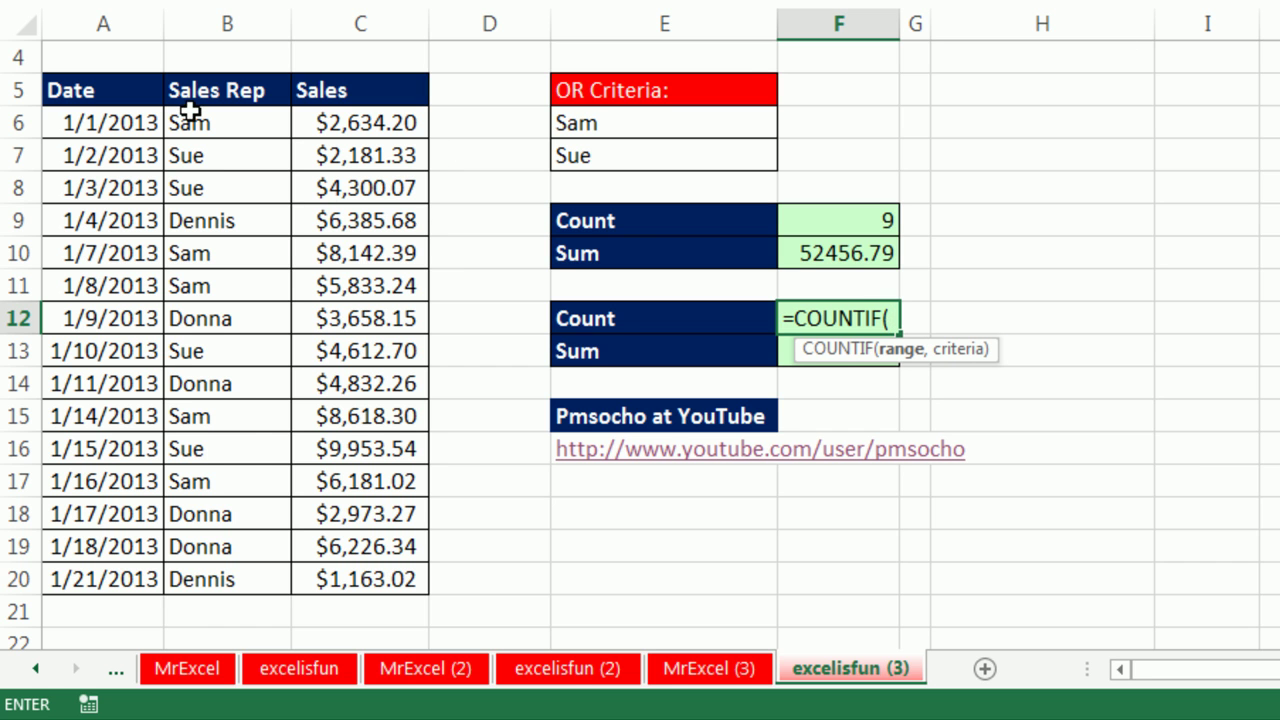
{"action": "left_click_drag", "start_coordinate": [185, 122], "coordinate": [244, 579]}
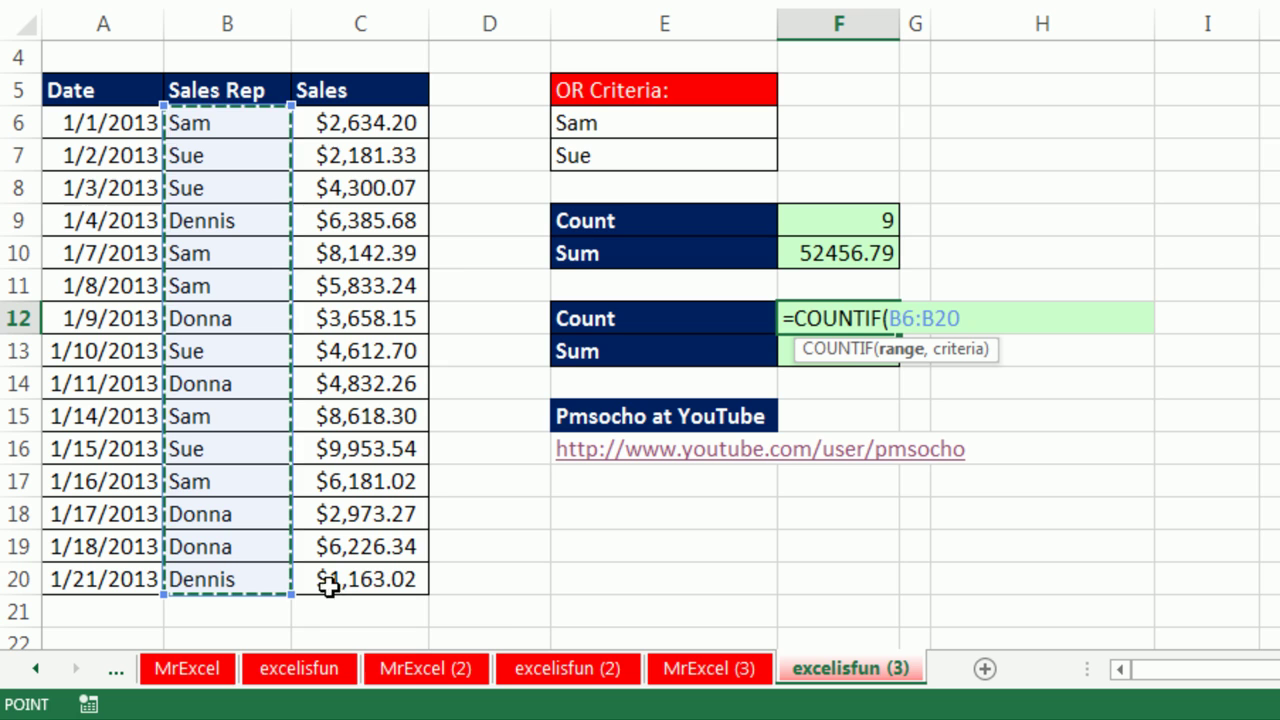
{"action": "type", "text": ","}
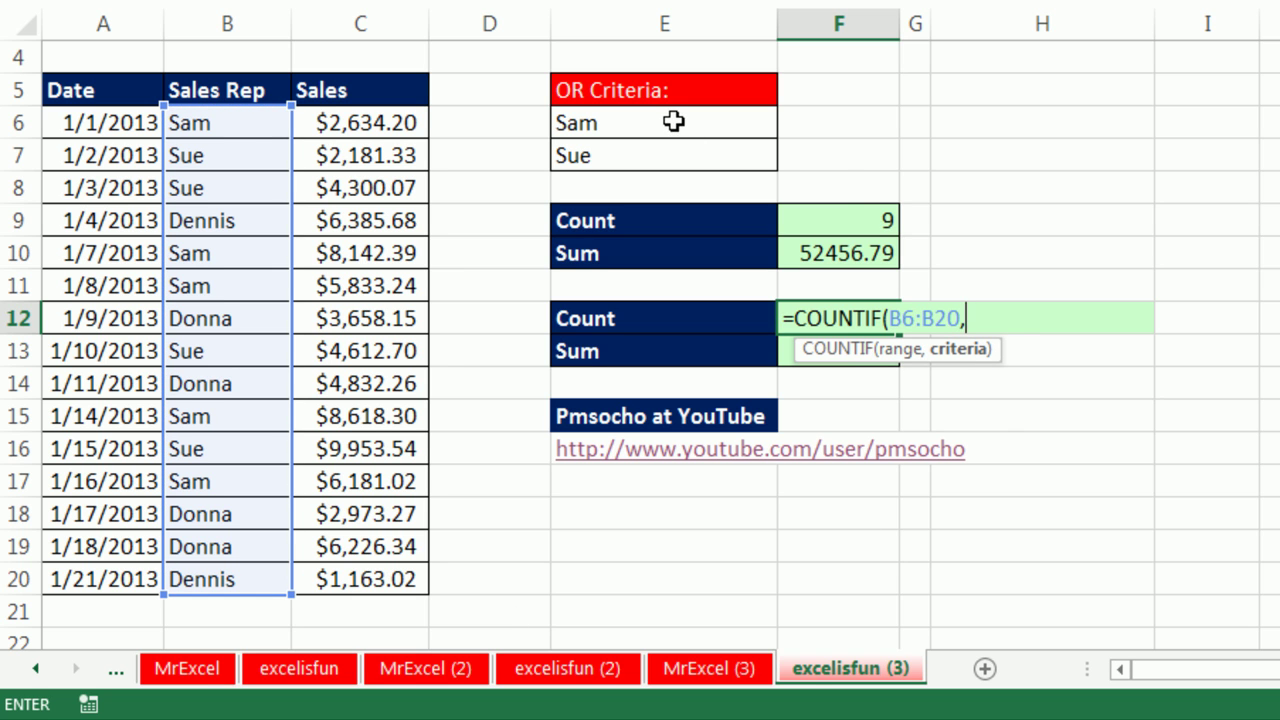
{"action": "left_click_drag", "start_coordinate": [674, 121], "coordinate": [674, 152]}
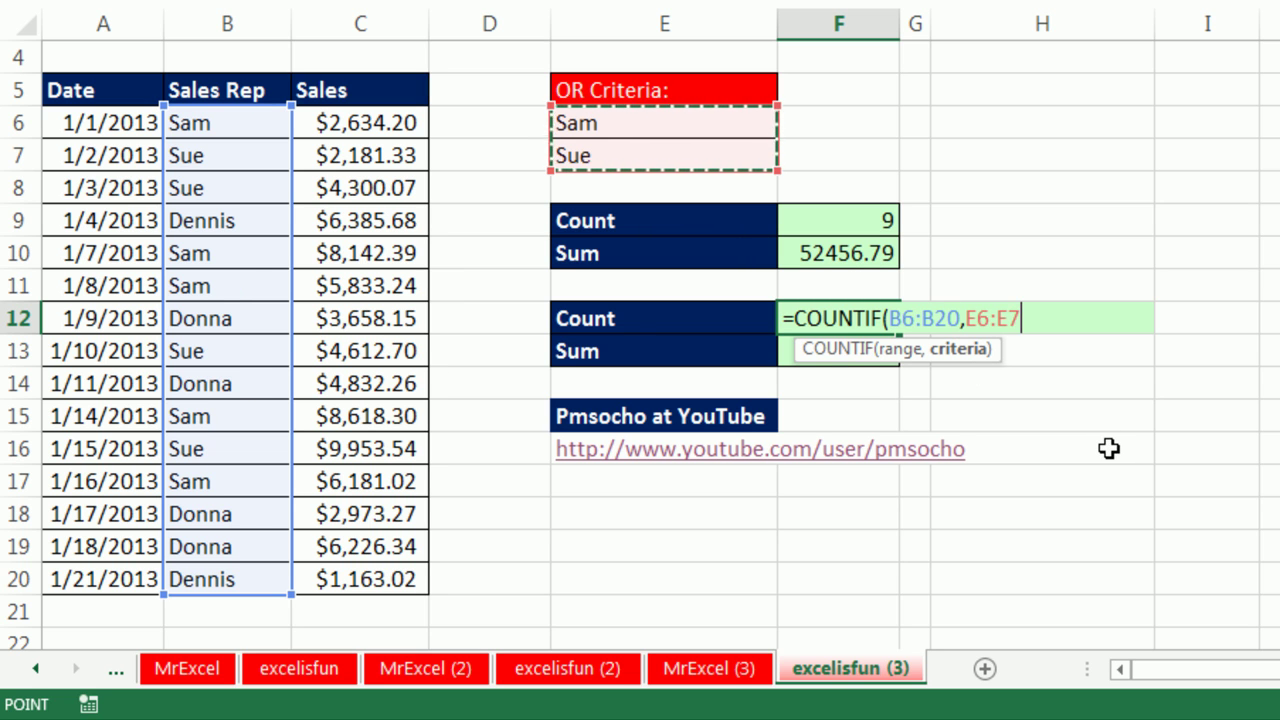
{"action": "type", "text": ")"}
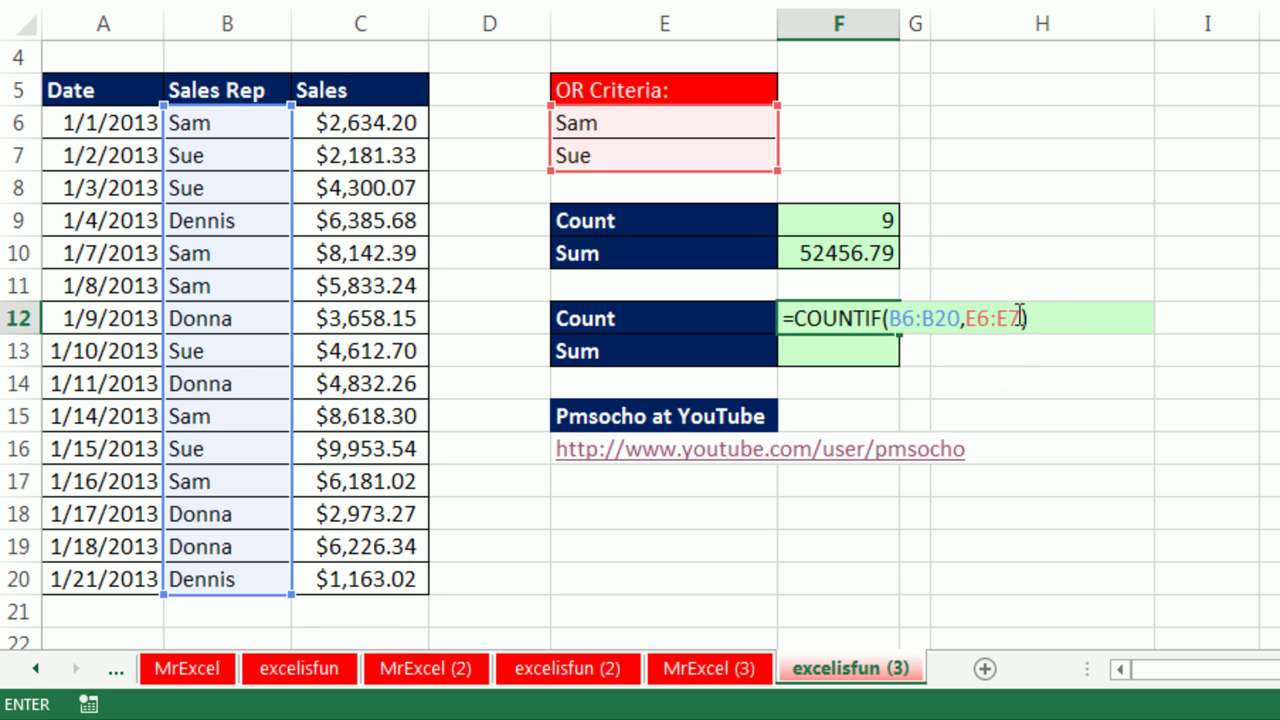
Evaluate the COUNTIF expression within F12 to inspect the array it returns, and restore the formula.
{"action": "left_click_drag", "start_coordinate": [1020, 316], "coordinate": [640, 291]}
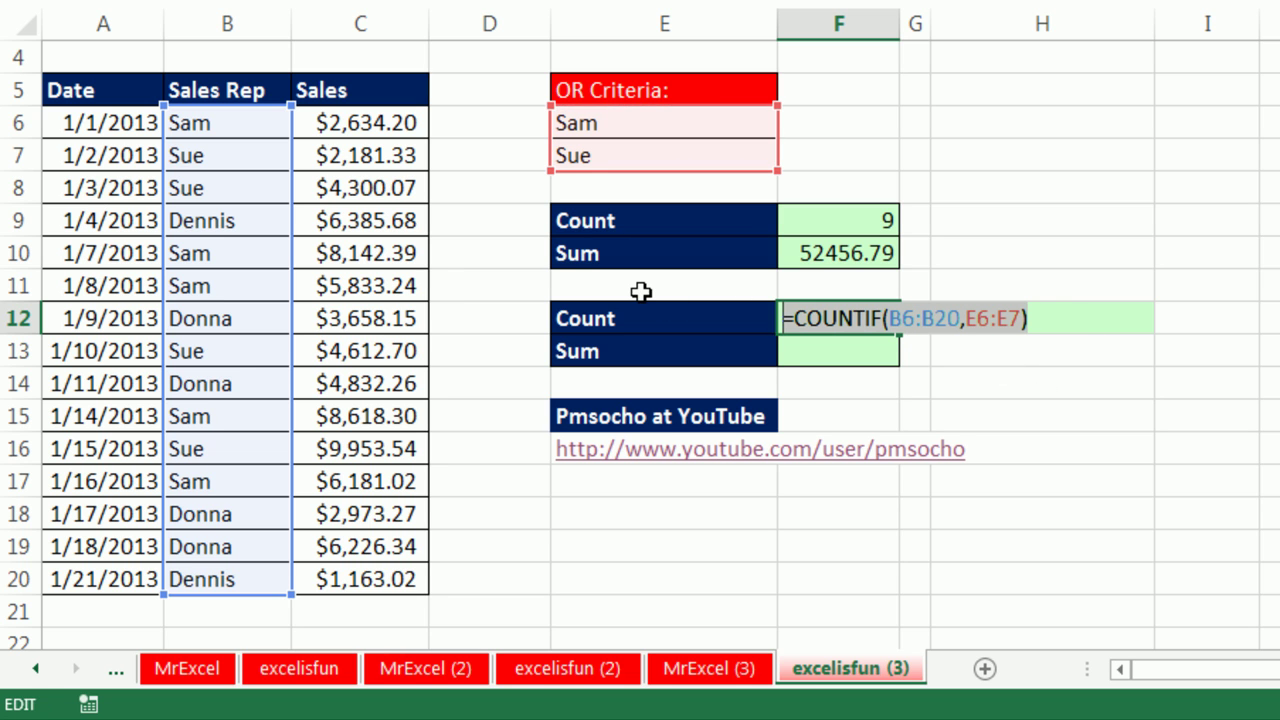
{"action": "key", "text": "F9"}
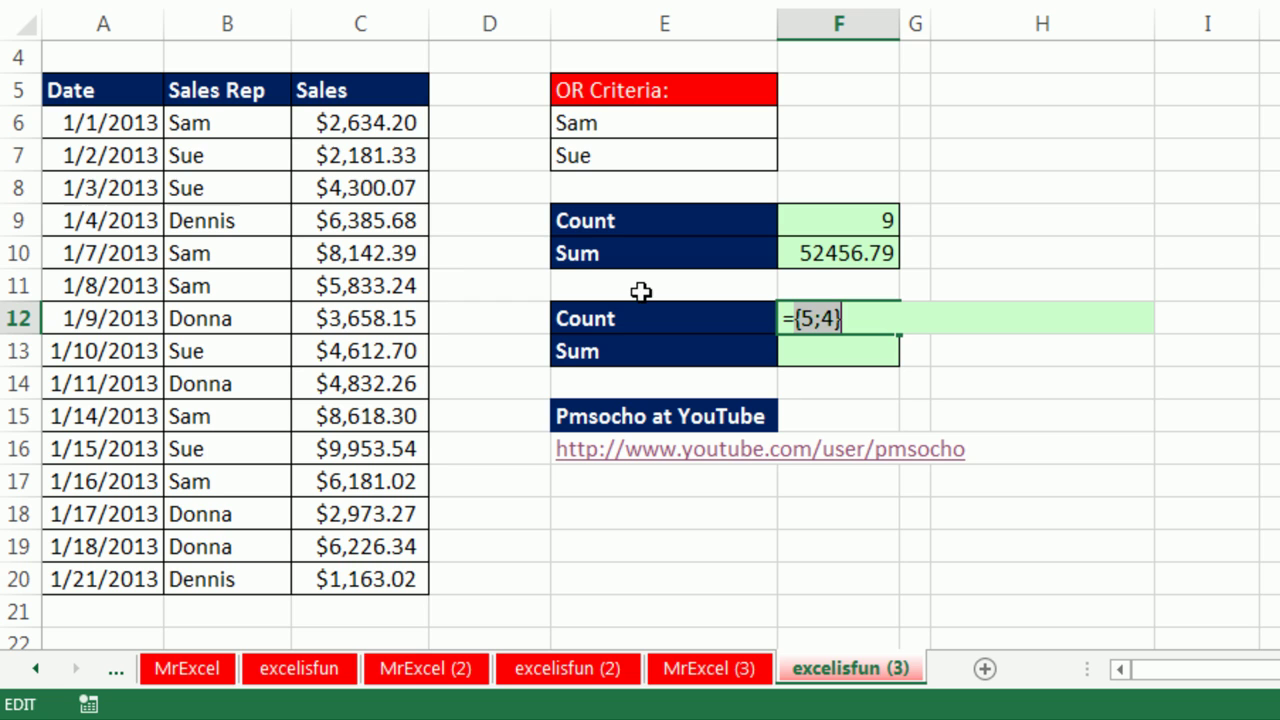
{"action": "key", "text": "ctrl+z"}
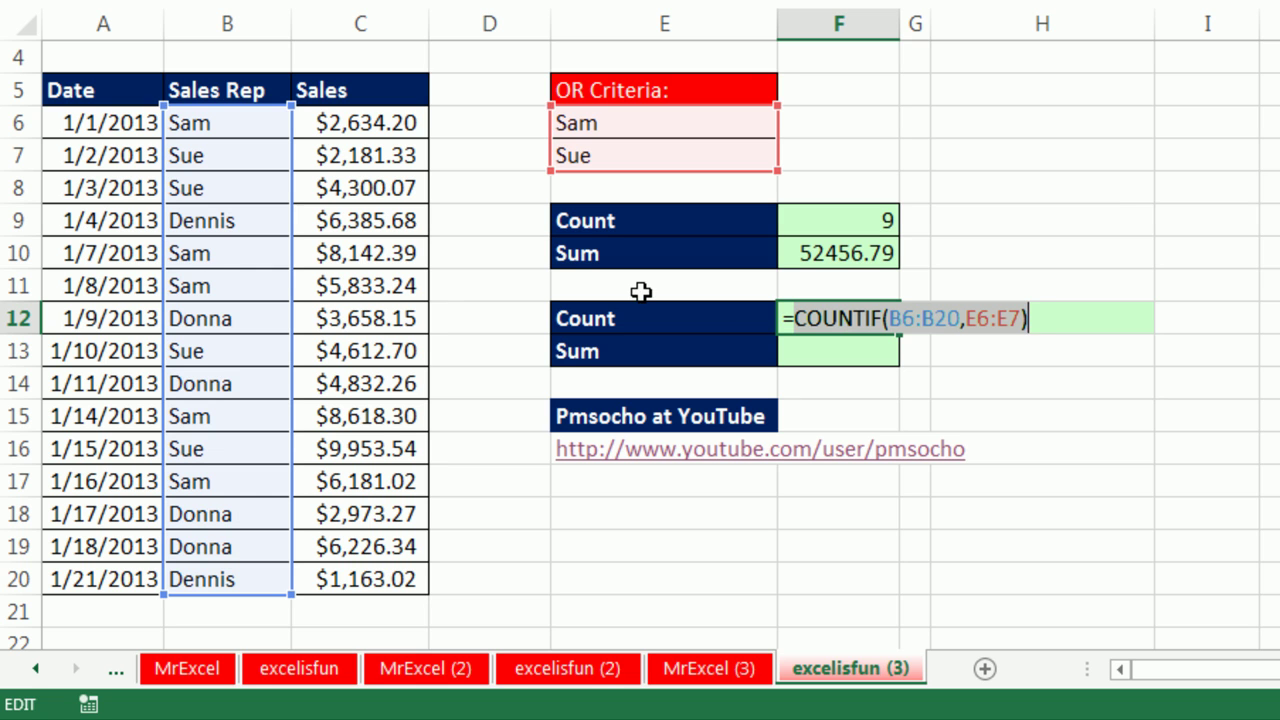
Wrap the COUNTIF in F12 in SUMPRODUCT and enter it as =SUMPRODUCT(COUNTIF(B6:B20,E6:E7)).
{"action": "left_click", "coordinate": [800, 318]}
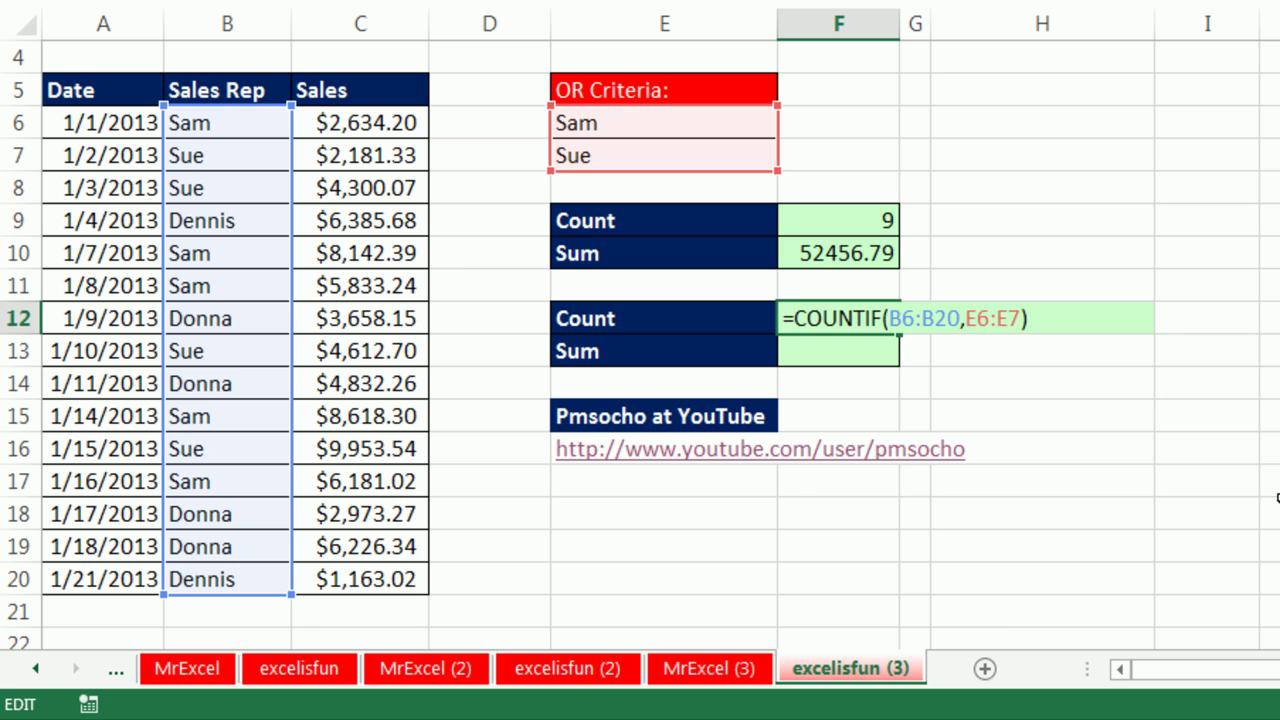
{"action": "type", "text": "sum"}
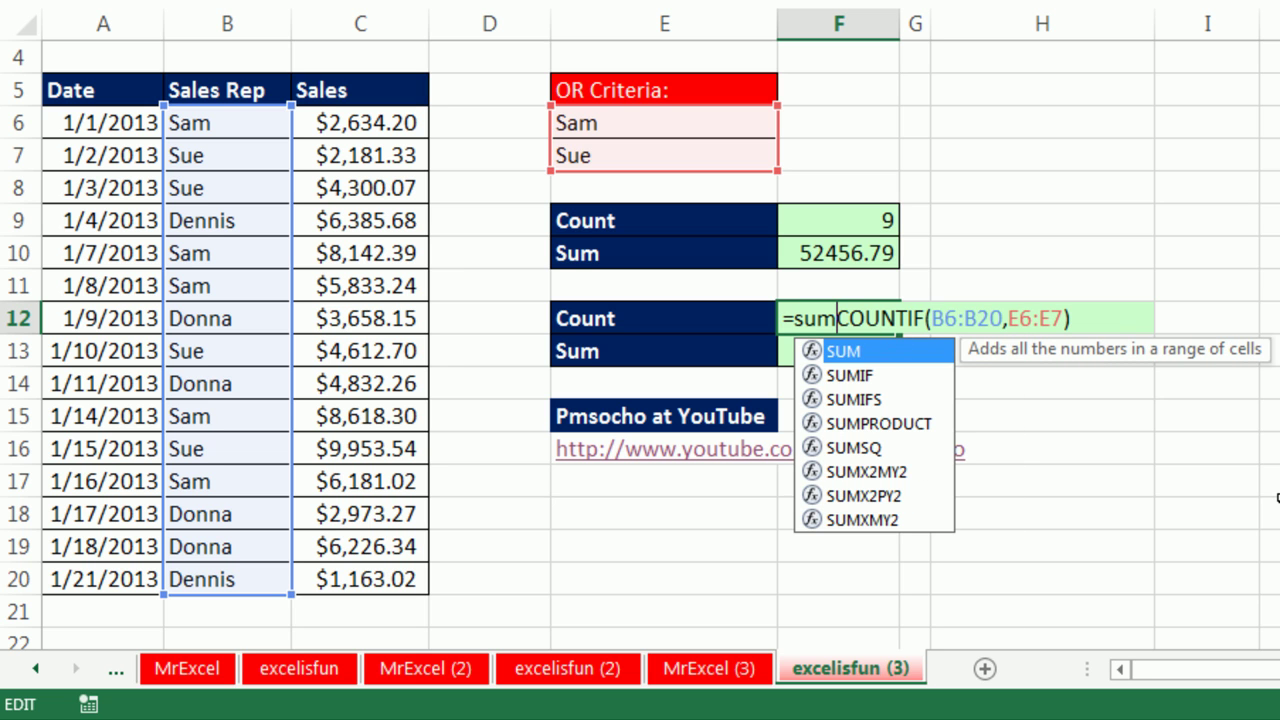
{"action": "type", "text": "p"}
{"action": "key", "text": "Tab"}
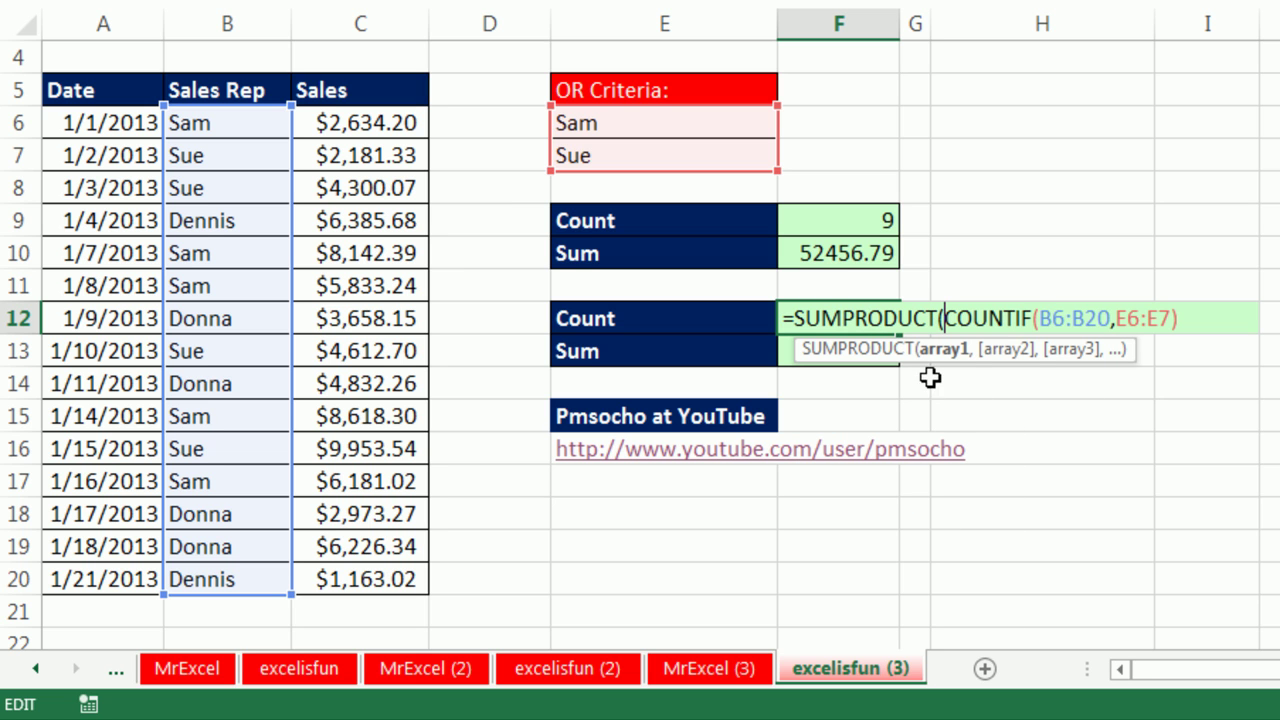
{"action": "left_click", "coordinate": [1210, 316]}
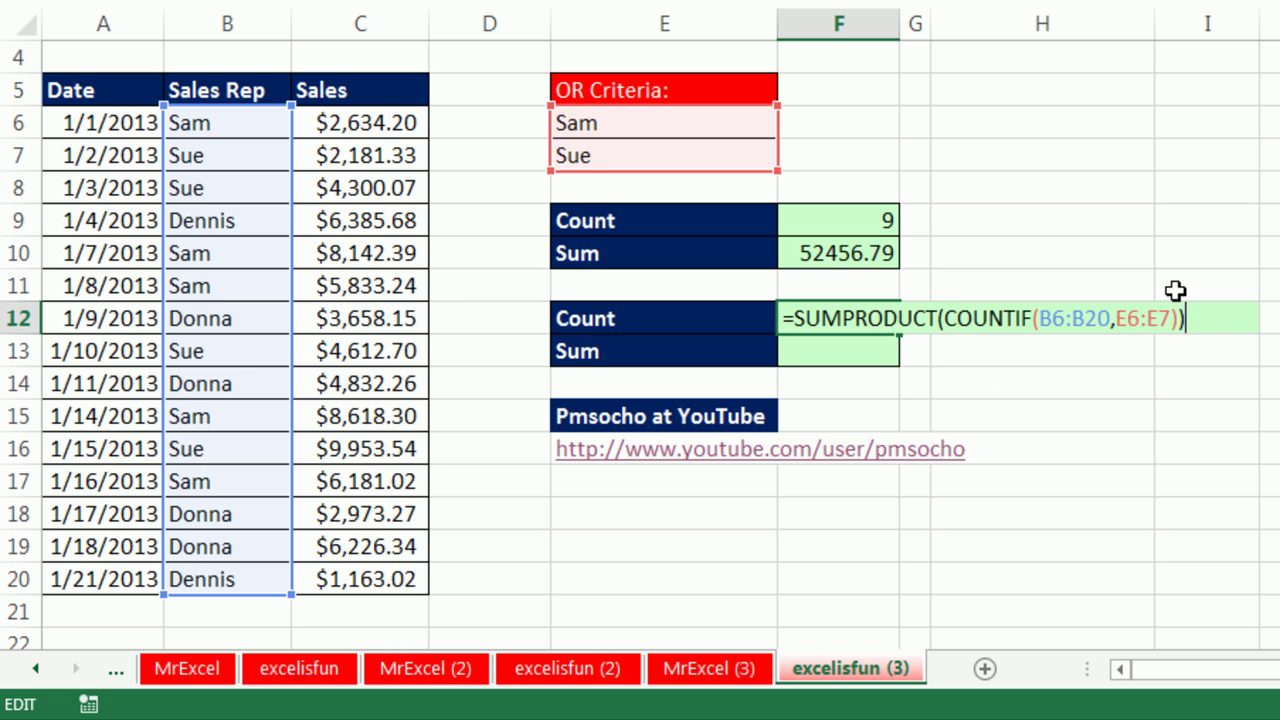
{"action": "key", "text": "Return"}
Enter =SUMPRODUCT(SUMIF(B6:B20,E6:E7,C6:C20)) in the second Sum cell, F13.
{"action": "type", "text": "=sump"}
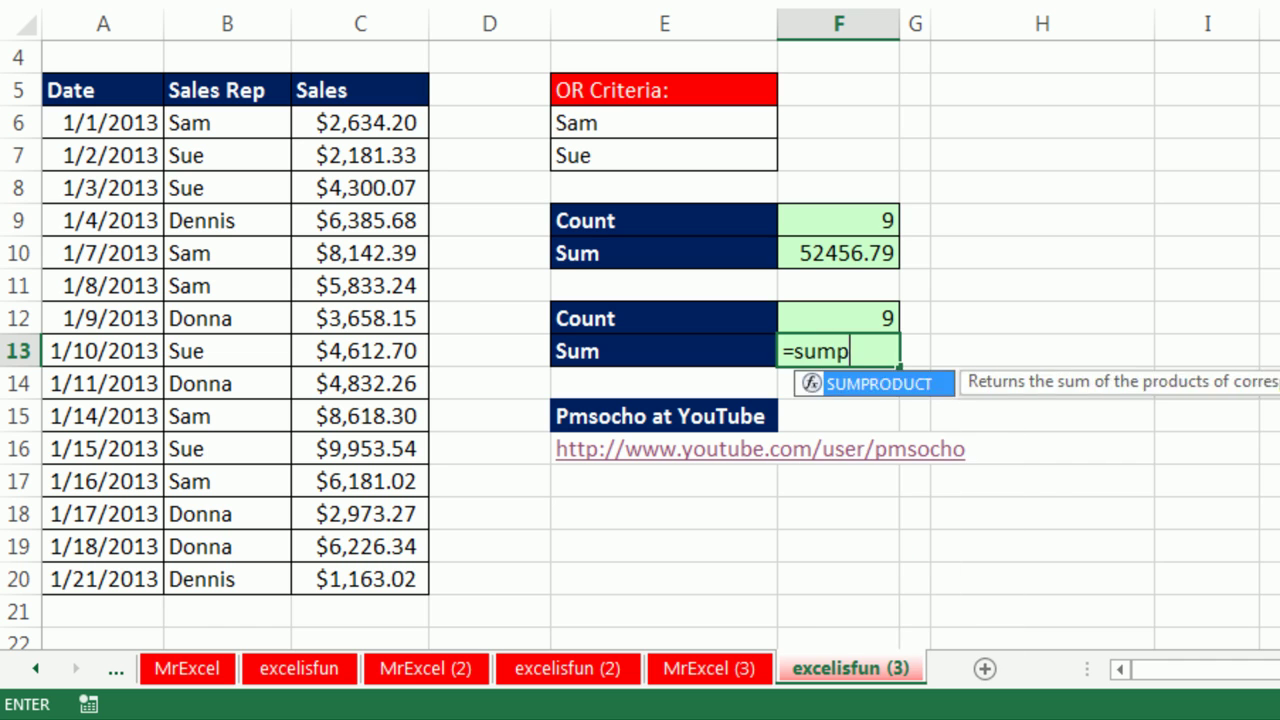
{"action": "key", "text": "Tab"}
{"action": "type", "text": "sumif"}
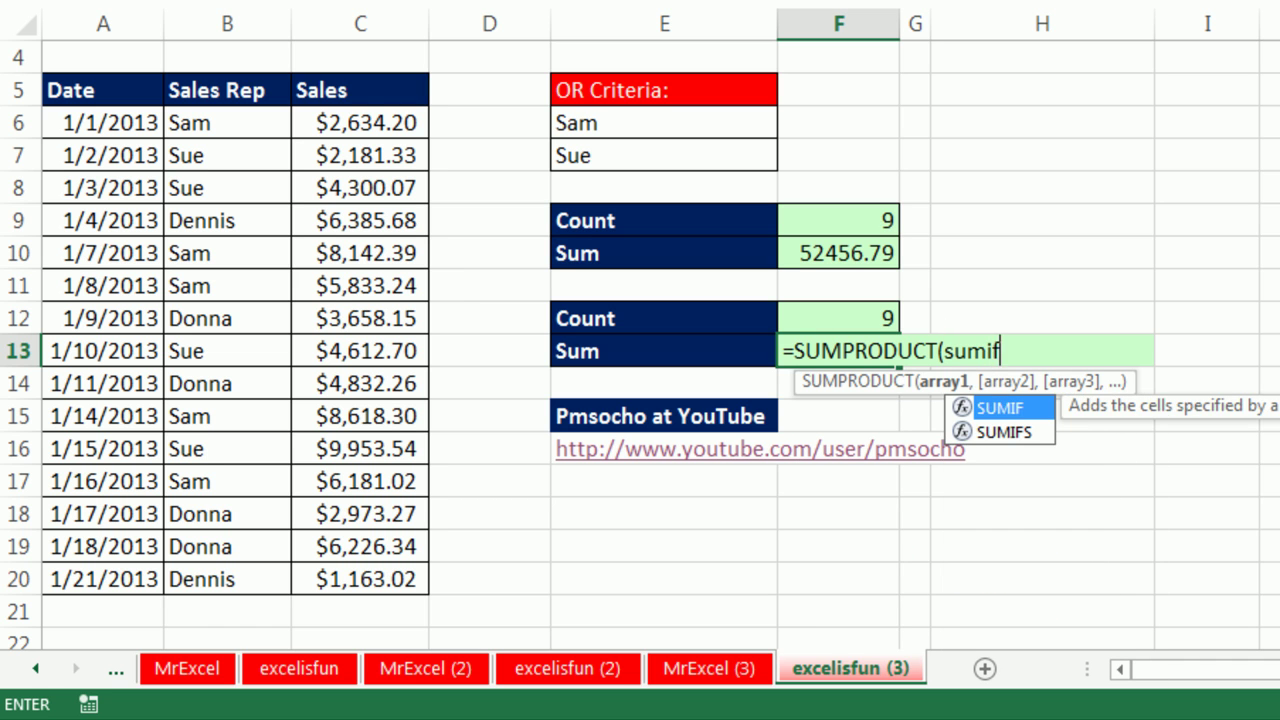
{"action": "key", "text": "Tab"}
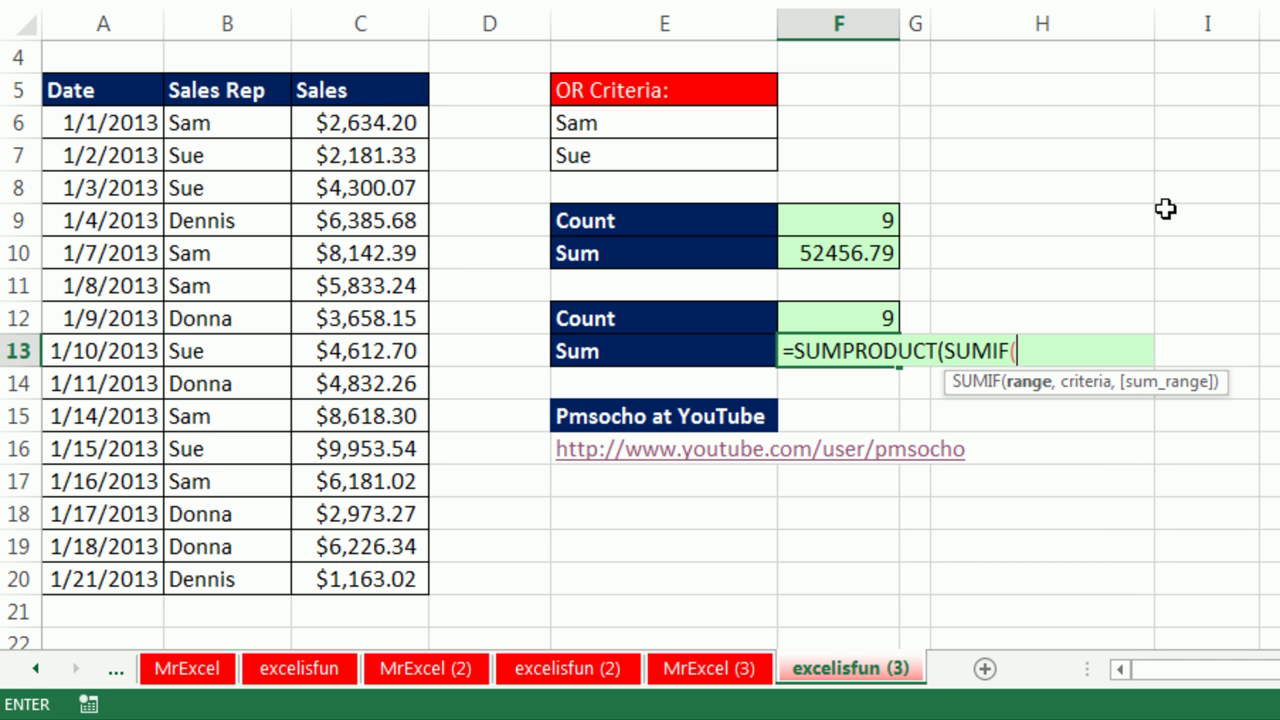
{"action": "left_click_drag", "start_coordinate": [215, 127], "coordinate": [221, 584]}
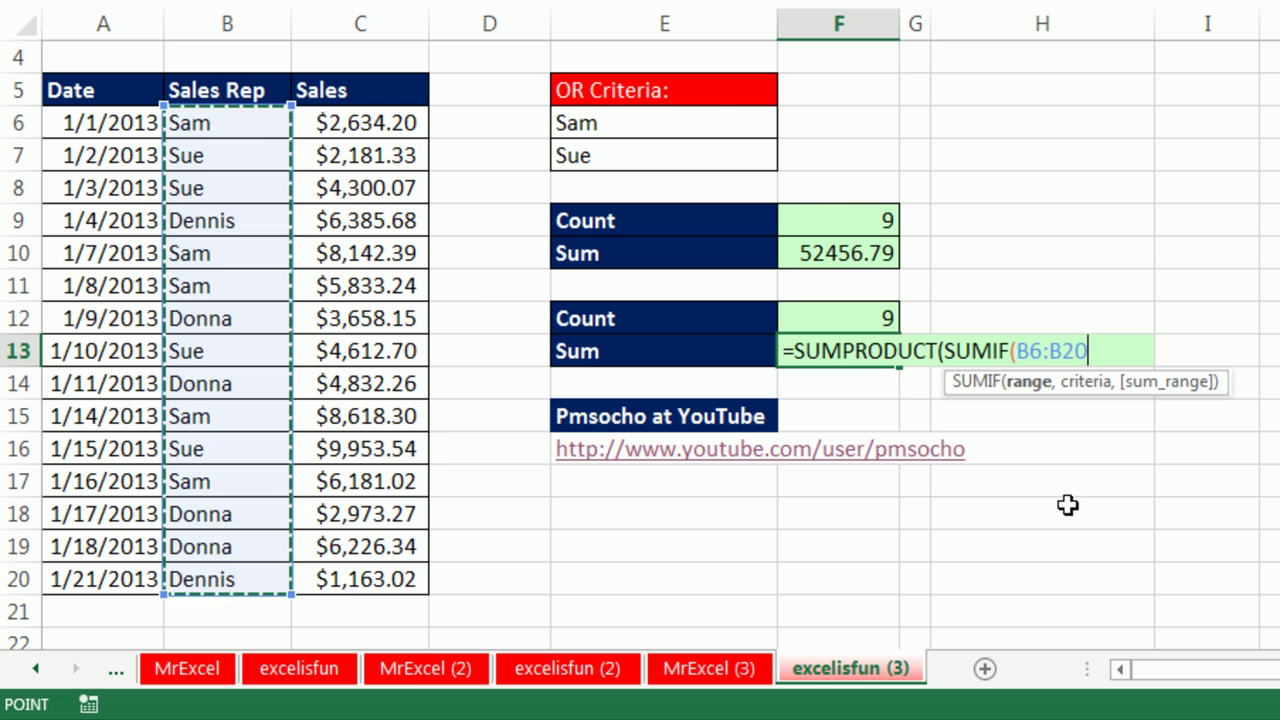
{"action": "type", "text": ","}
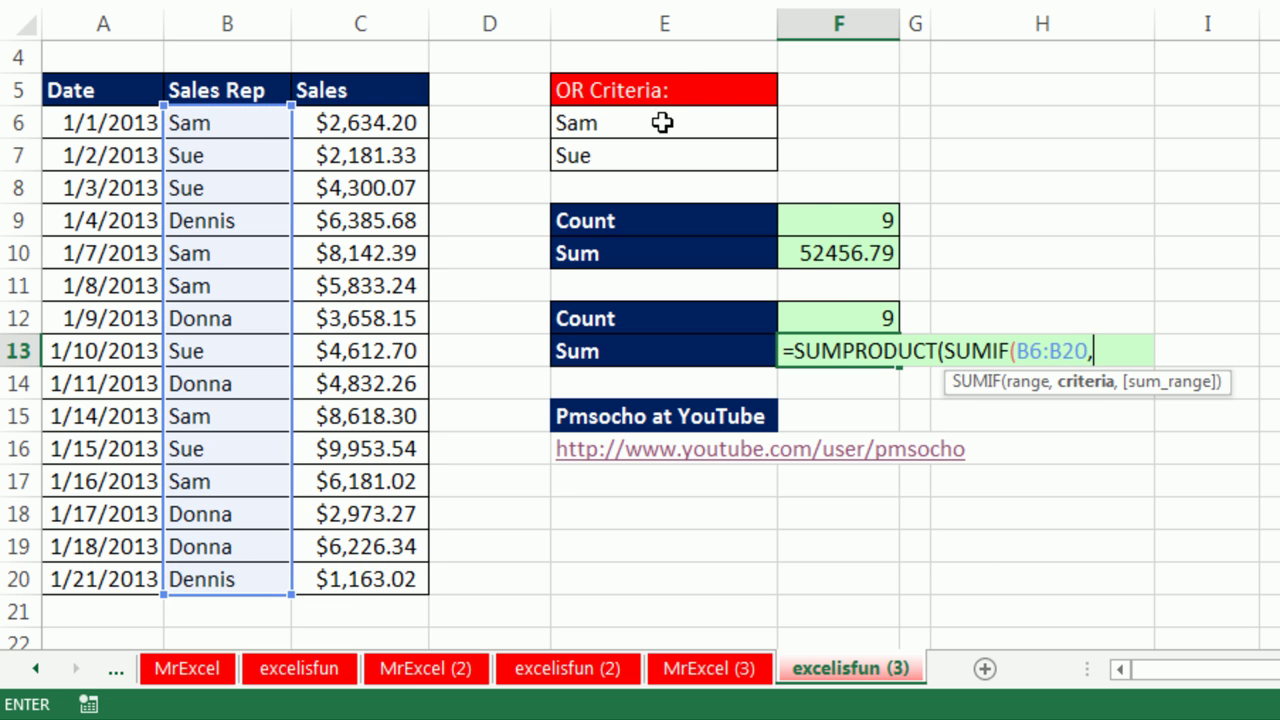
{"action": "left_click_drag", "start_coordinate": [660, 123], "coordinate": [694, 160]}
{"action": "type", "text": ","}
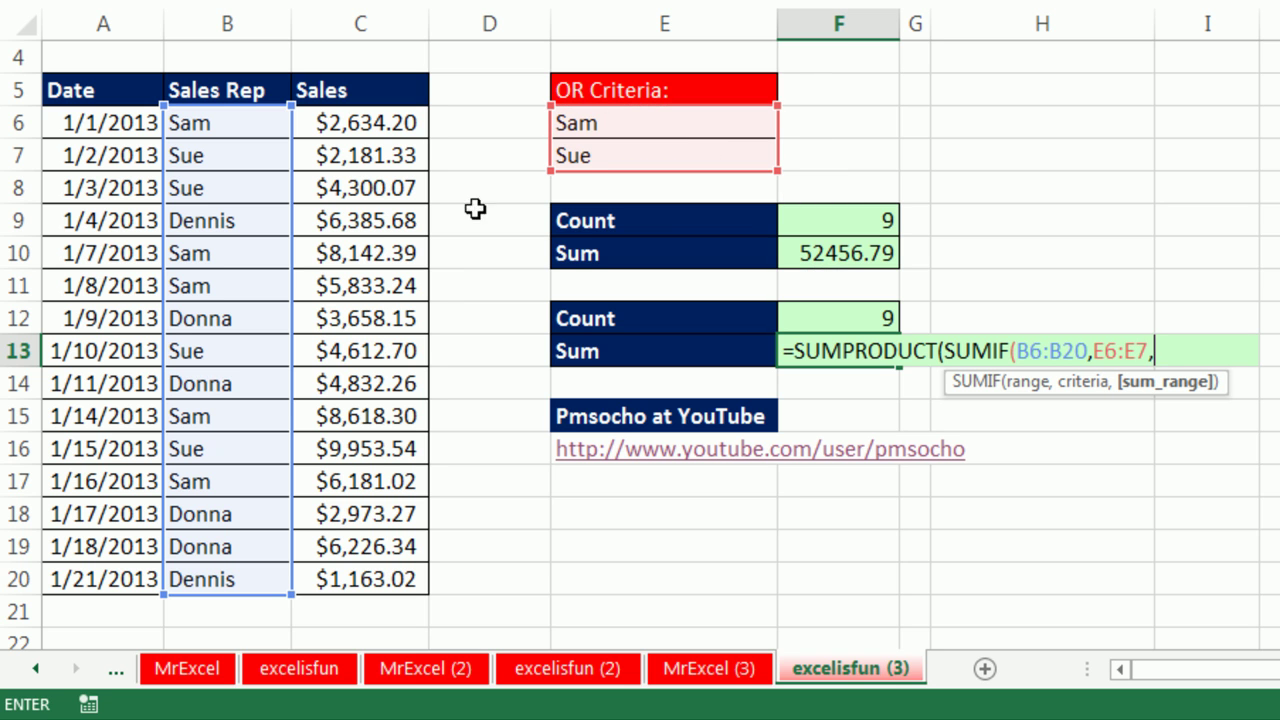
{"action": "left_click_drag", "start_coordinate": [386, 123], "coordinate": [368, 577]}
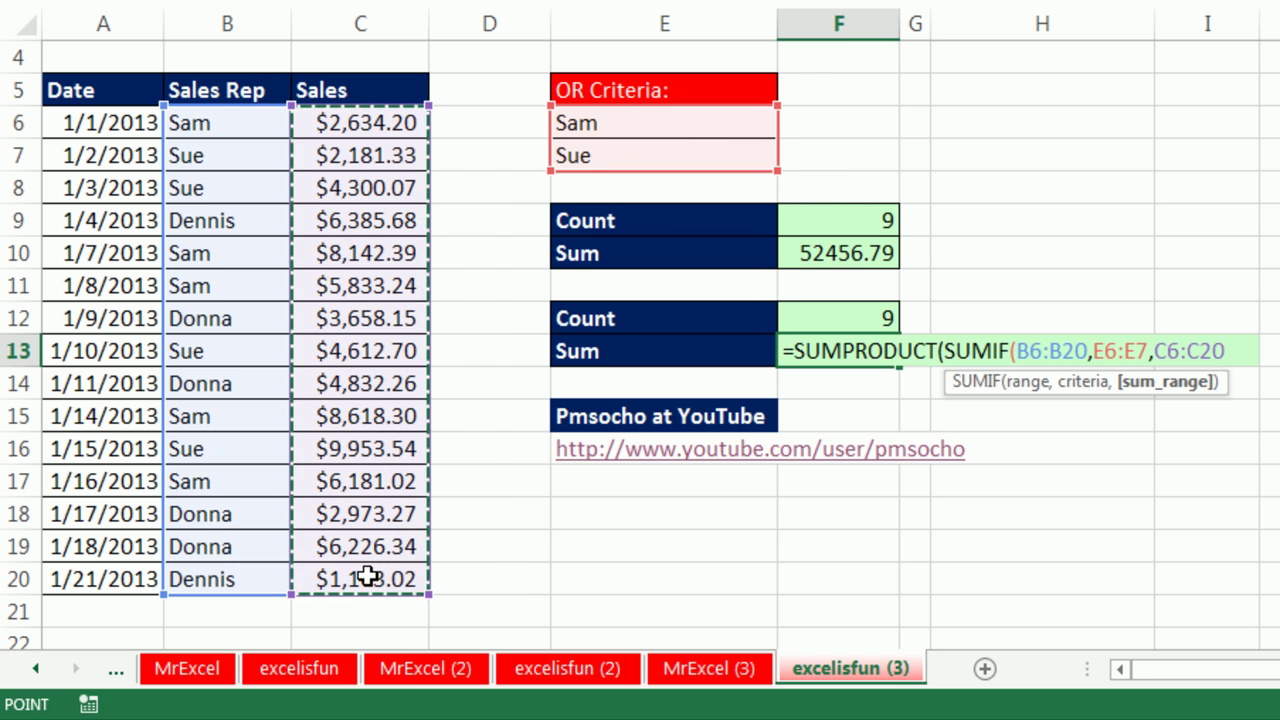
{"action": "type", "text": "))"}
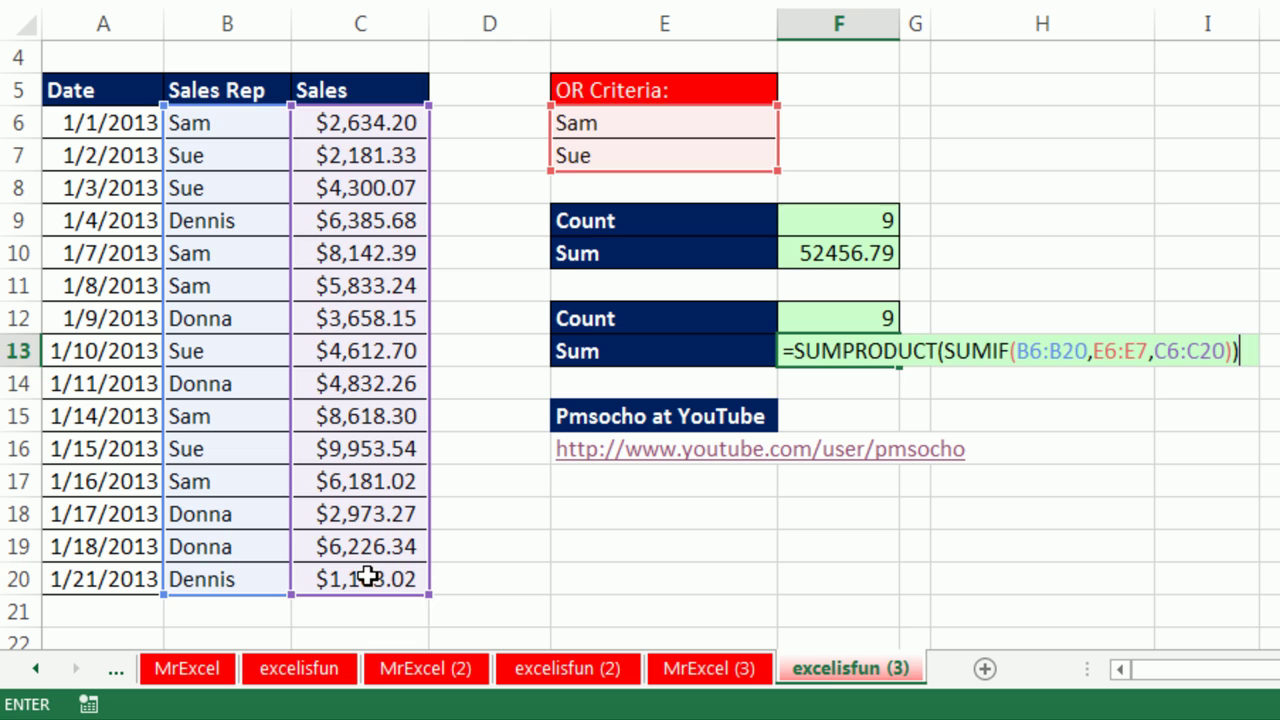
{"action": "key", "text": "Return"}
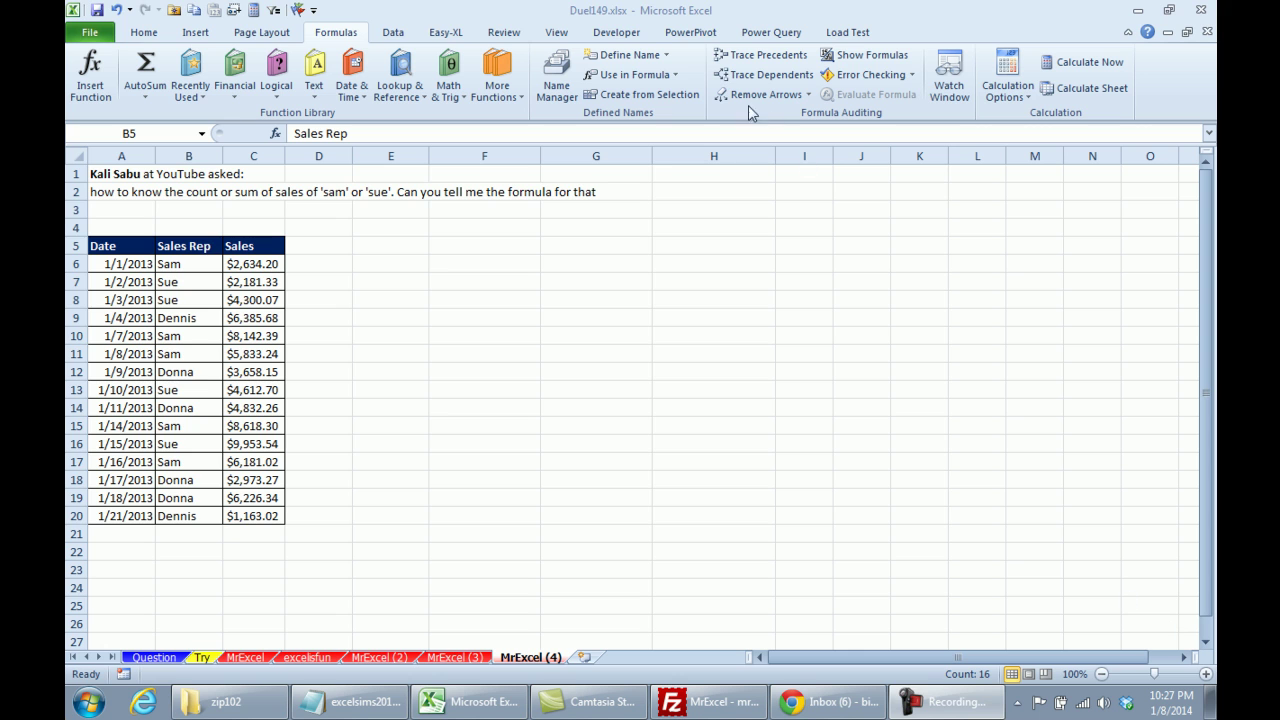
Copy the Sales Rep column B5:B20, including its header, and paste it starting at E5.
{"action": "left_click", "coordinate": [735, 20]}
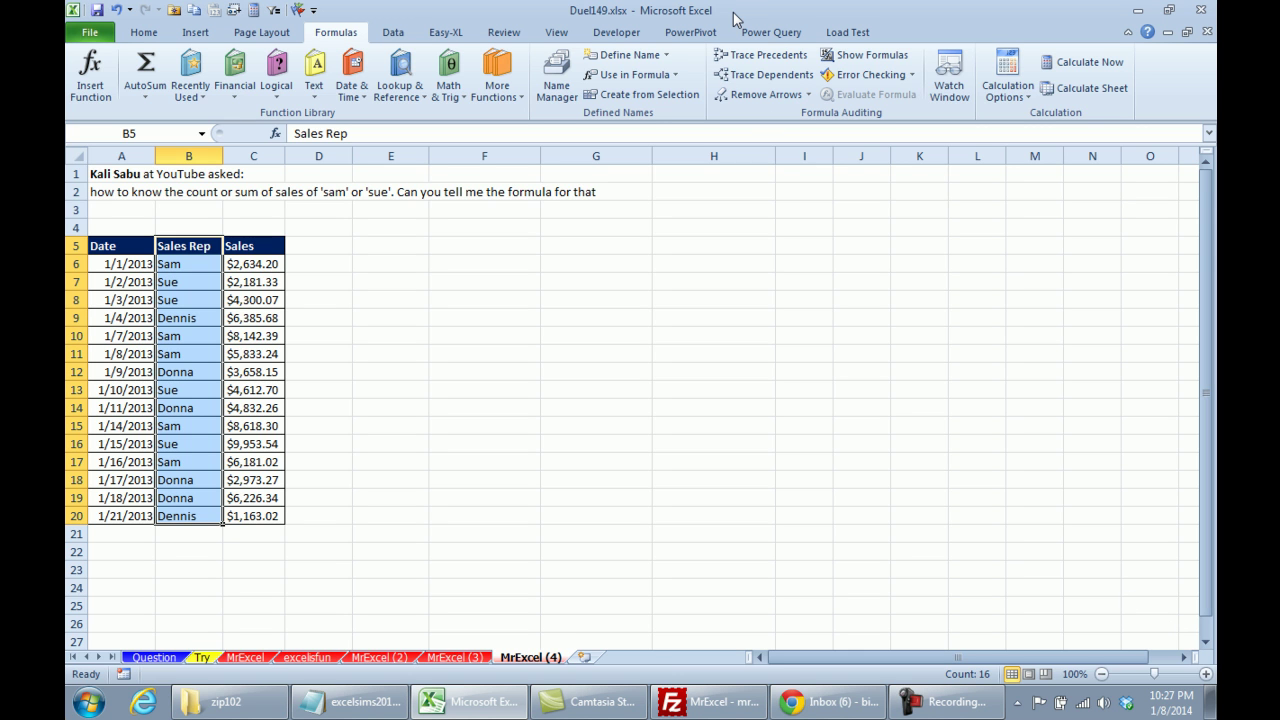
{"action": "key", "text": "ctrl+c"}
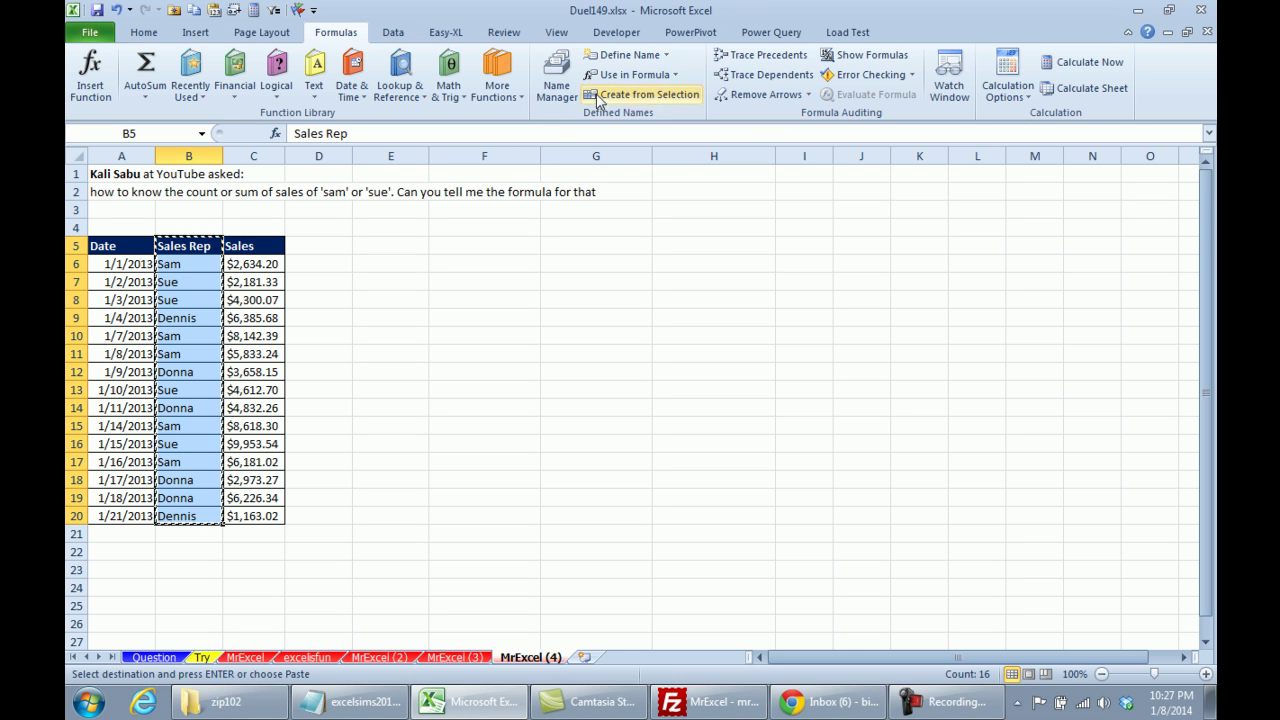
{"action": "left_click", "coordinate": [390, 245]}
{"action": "key", "text": "ctrl+v"}
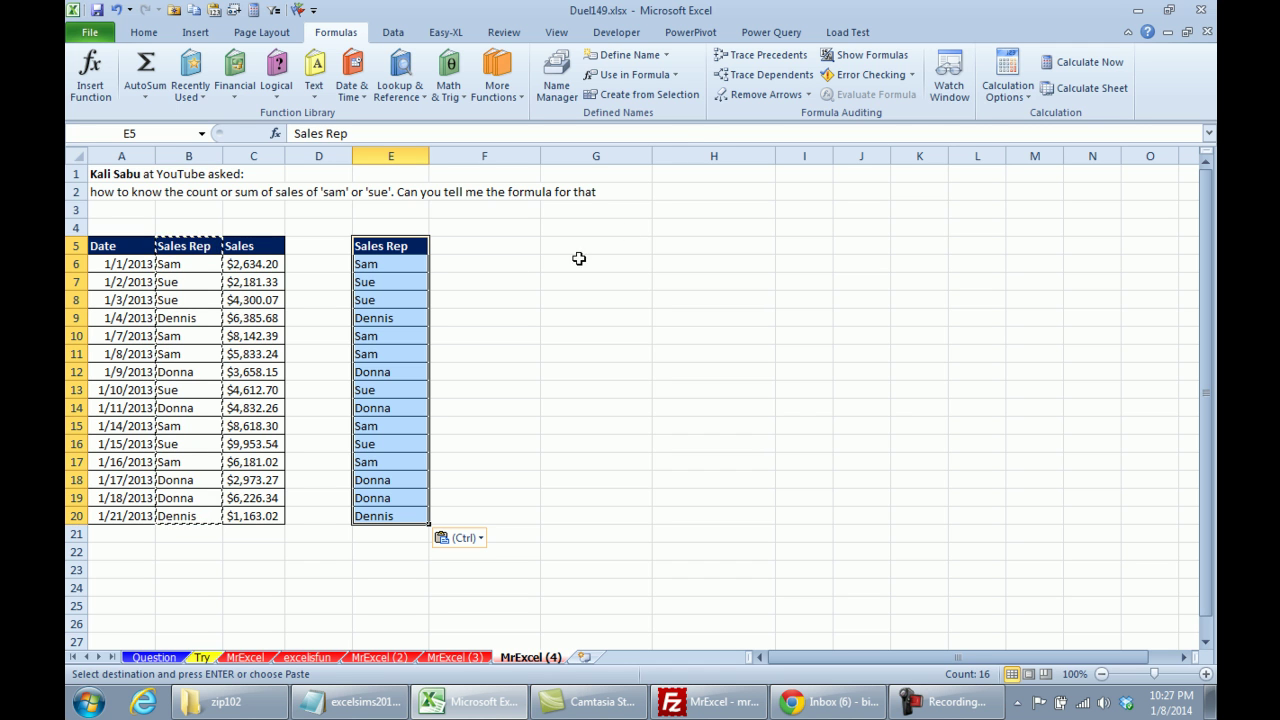
Remove the duplicates from the copied Sales Rep list in column E, treating its first row as a header.
{"action": "left_click", "coordinate": [393, 32]}
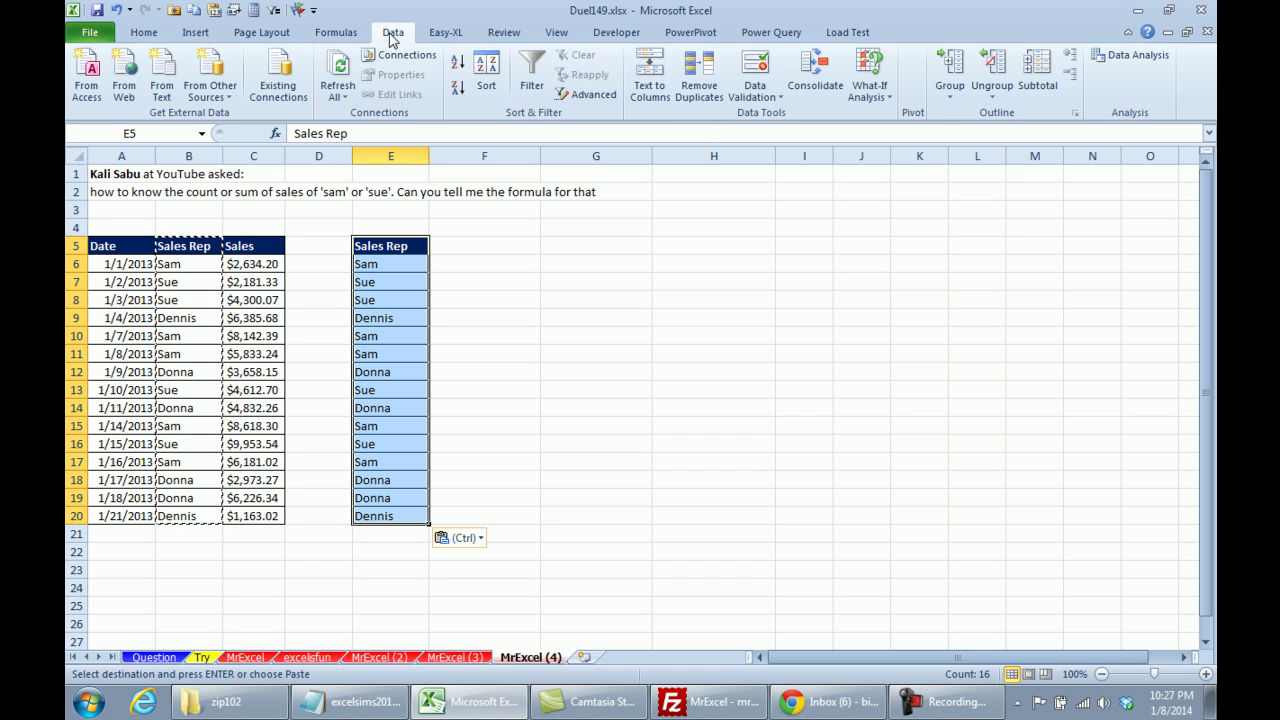
{"action": "left_click", "coordinate": [699, 72]}
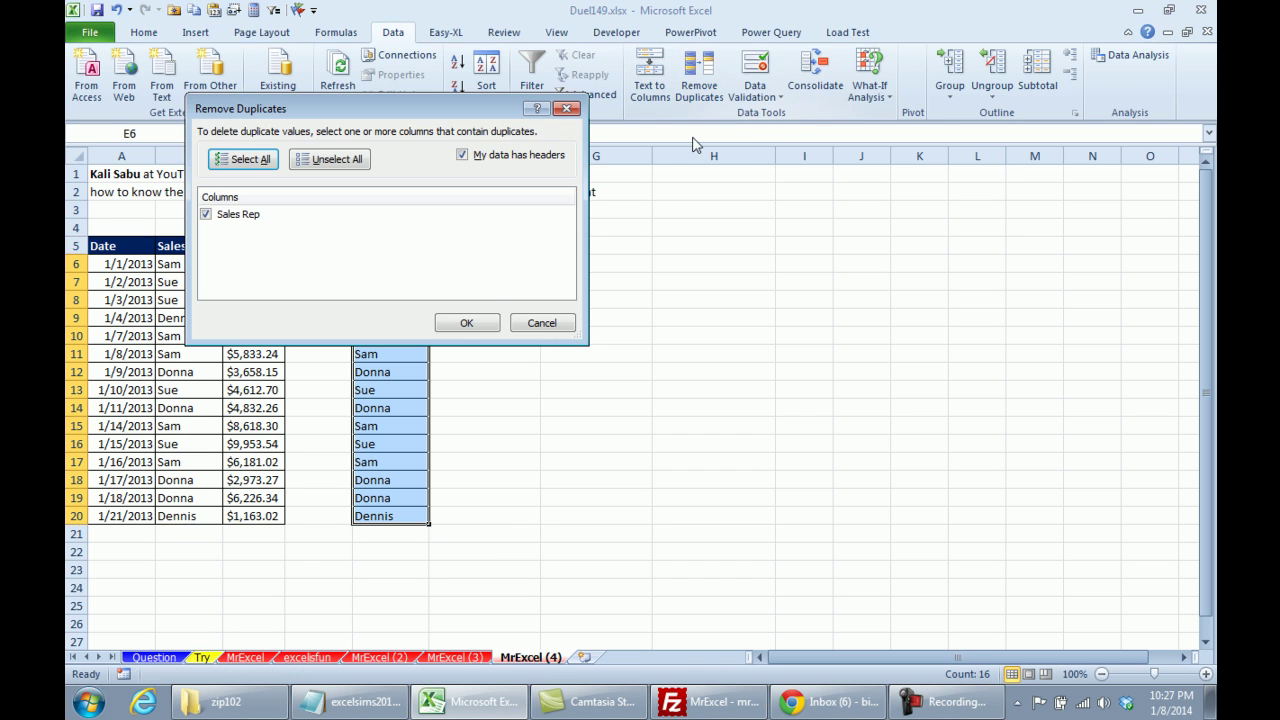
{"action": "left_click", "coordinate": [472, 323]}
{"action": "left_click", "coordinate": [642, 387]}
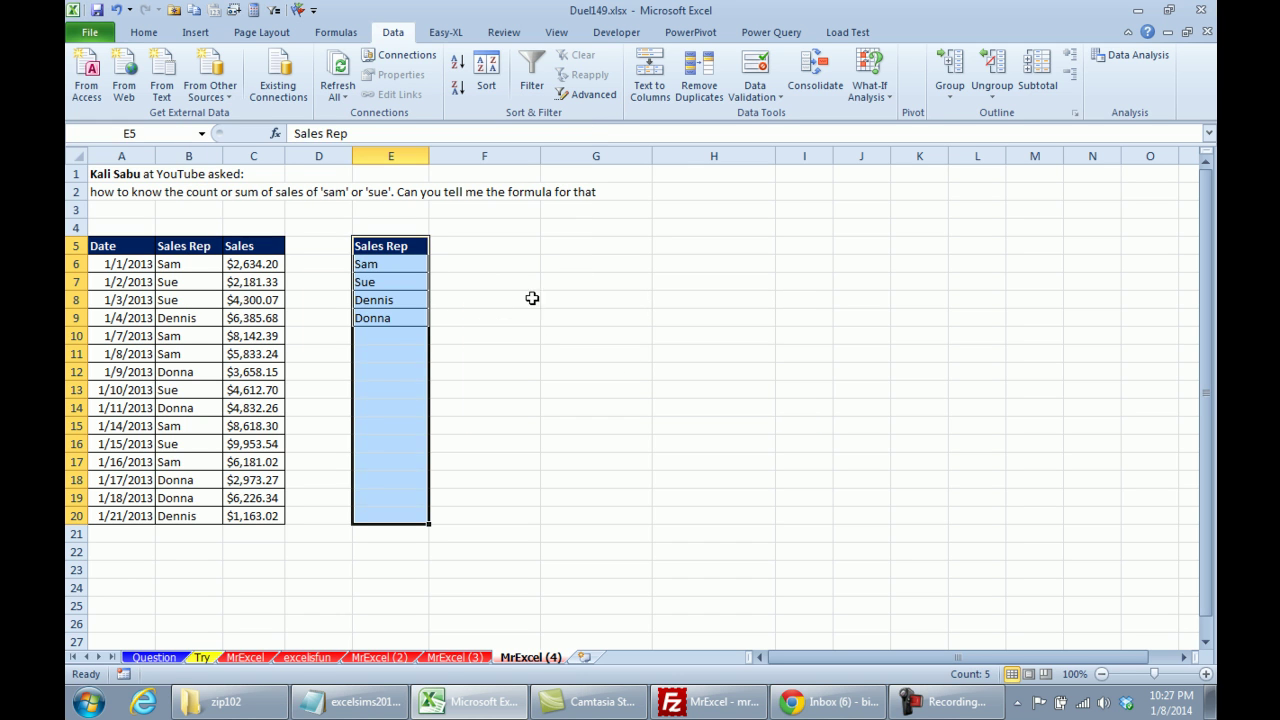
Enter 1 in F6 and F7 beside the two wanted sales reps, and 0 in F8 and F9 beside the others.
{"action": "left_click", "coordinate": [469, 246]}
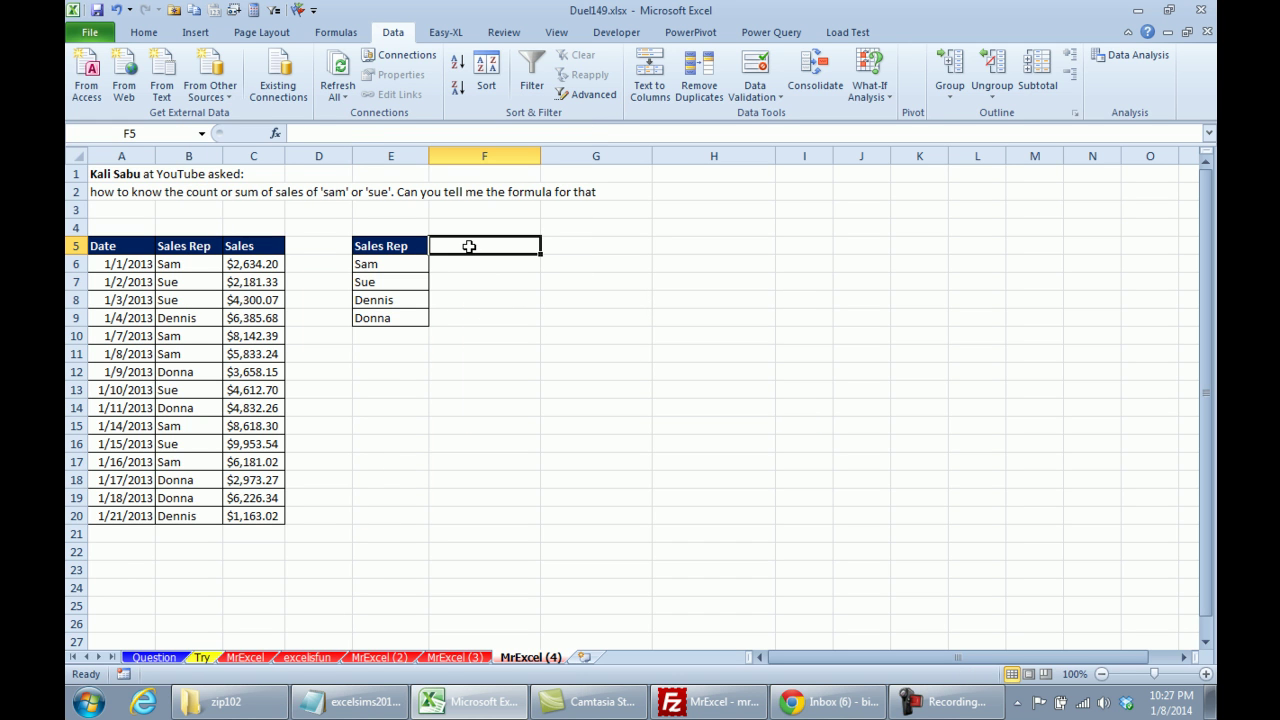
{"action": "key", "text": "Down"}
{"action": "type", "text": "1"}
{"action": "key", "text": "Return"}
{"action": "type", "text": "1"}
{"action": "key", "text": "Return"}
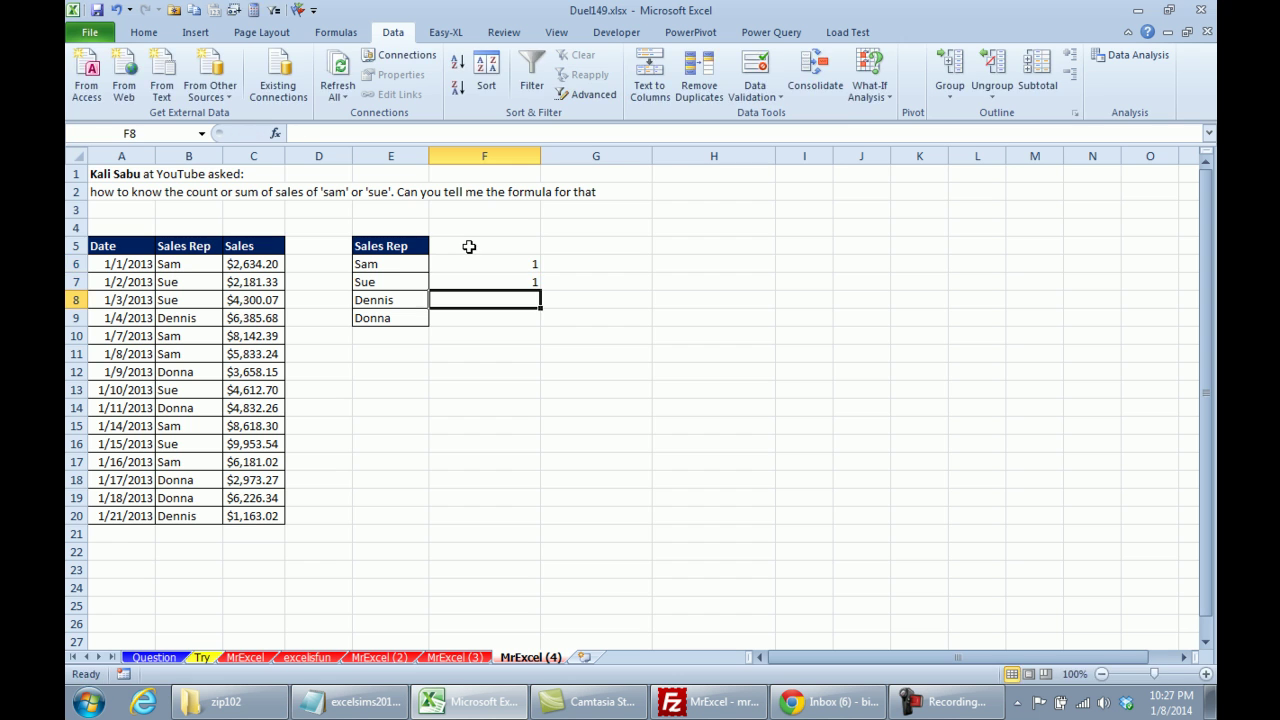
{"action": "type", "text": "0"}
{"action": "key", "text": "Return"}
{"action": "type", "text": "0"}
{"action": "key", "text": "Up"}
Add the heading Value in F5 and sort the lookup table ascending by Sales Rep.
{"action": "key", "text": "Up"}
{"action": "key", "text": "Up"}
{"action": "key", "text": "Up"}
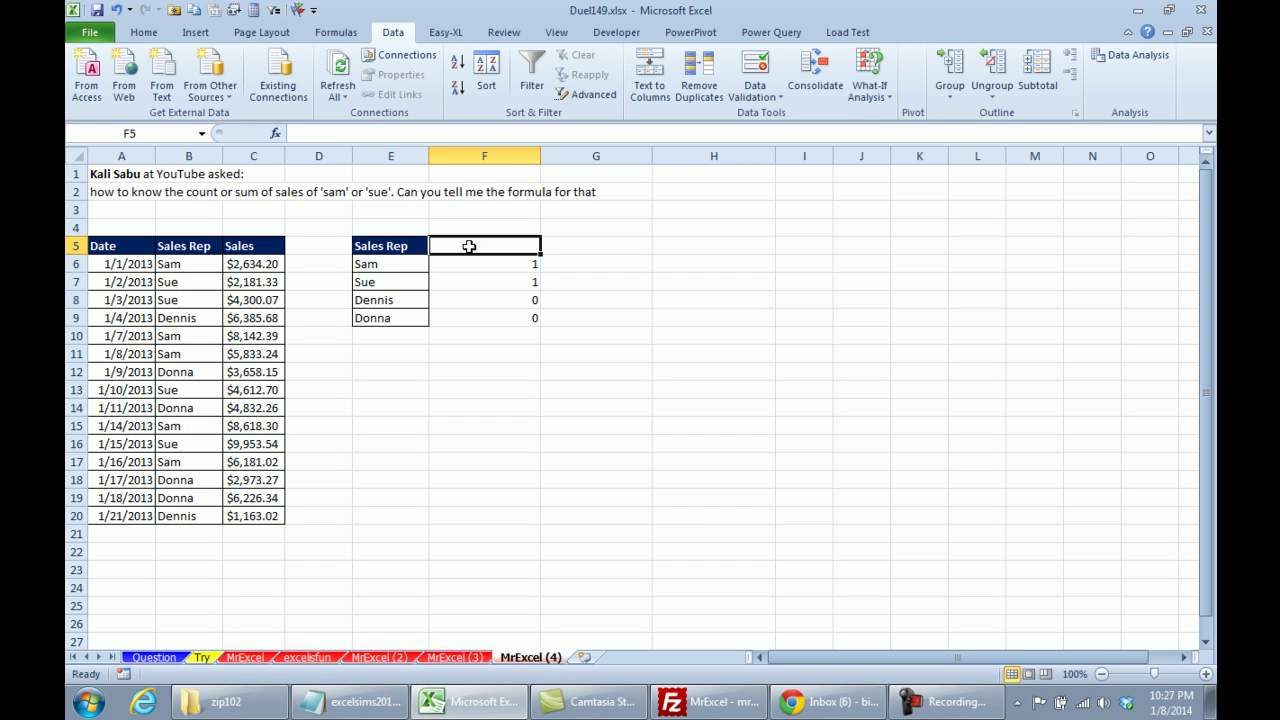
{"action": "type", "text": "Value"}
{"action": "key", "text": "Left"}
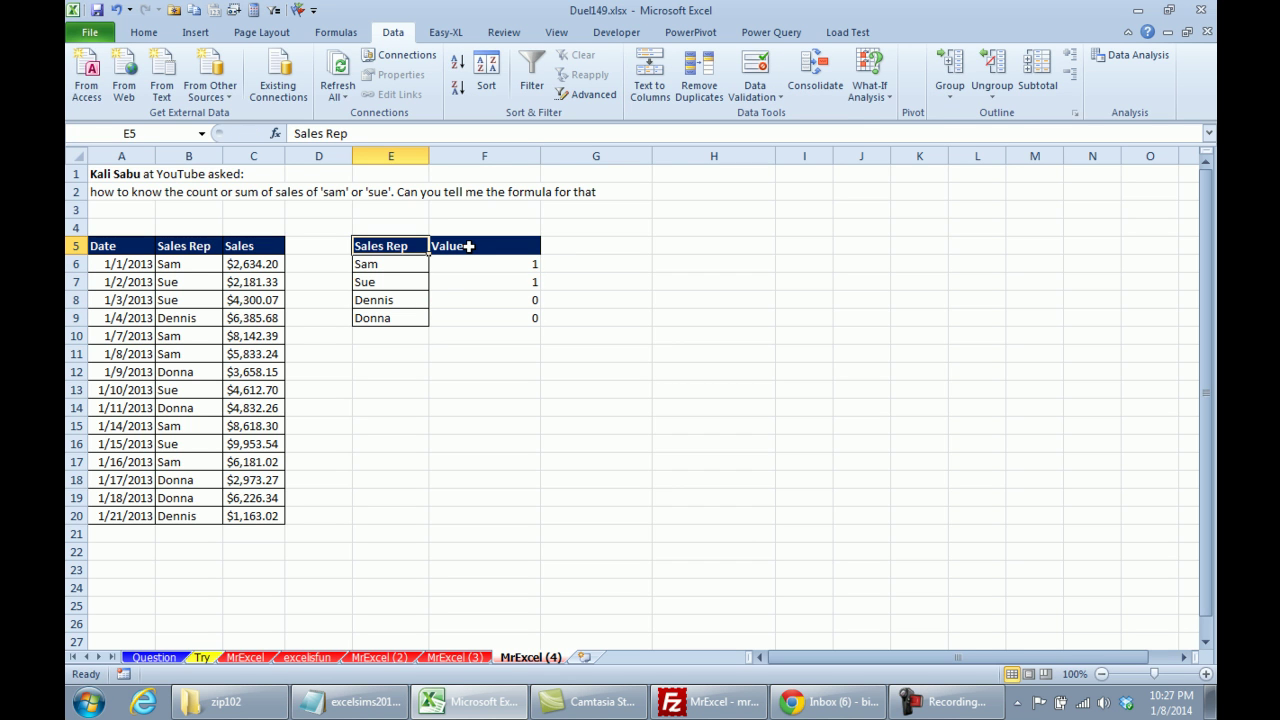
{"action": "left_click", "coordinate": [457, 62]}
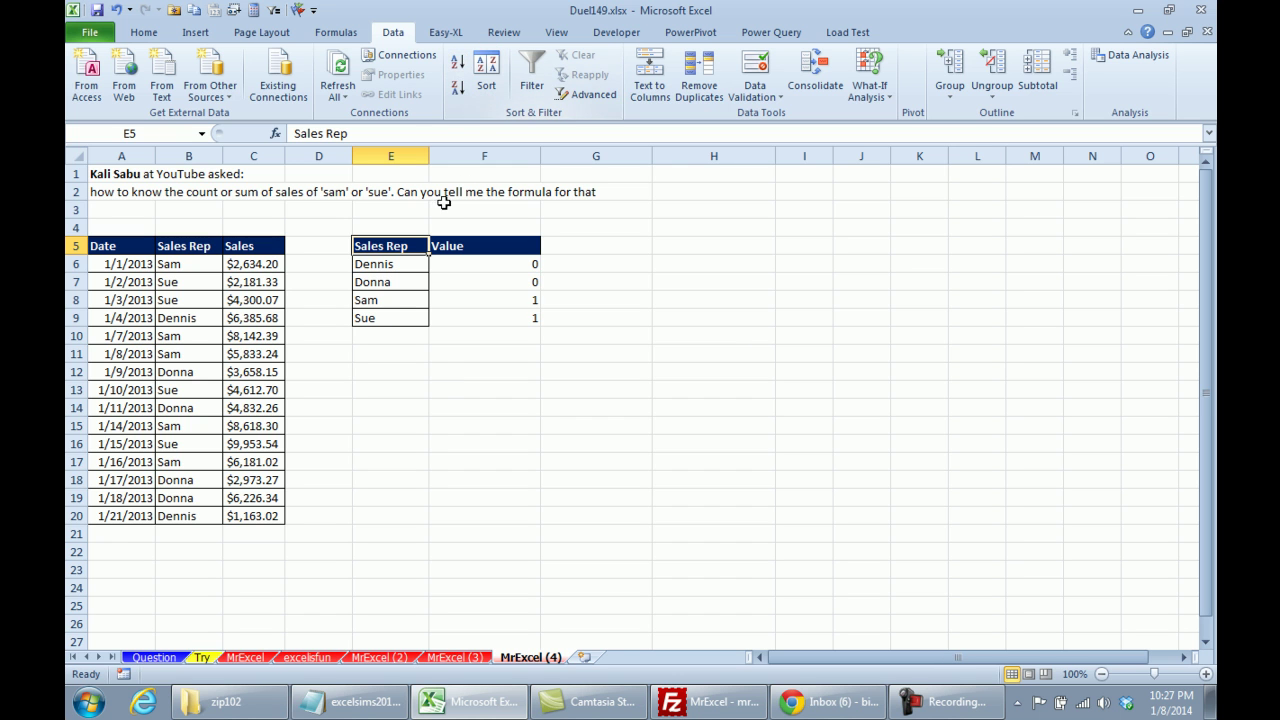
Label E12 as Count and begin the formula =SUM(LOOKUP( in F12 with B6:B20 as the lookup values.
{"action": "left_click", "coordinate": [410, 372]}
{"action": "type", "text": "Cou"}
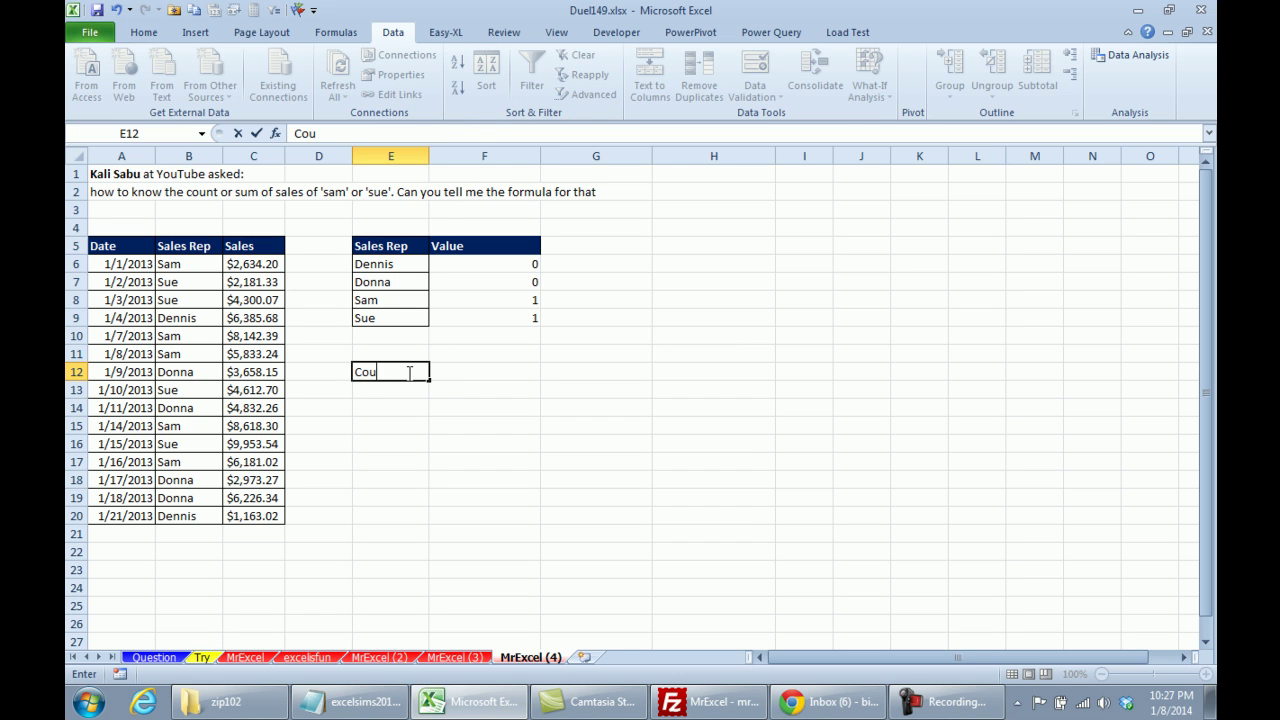
{"action": "type", "text": "nt"}
{"action": "key", "text": "Tab"}
{"action": "type", "text": "="}
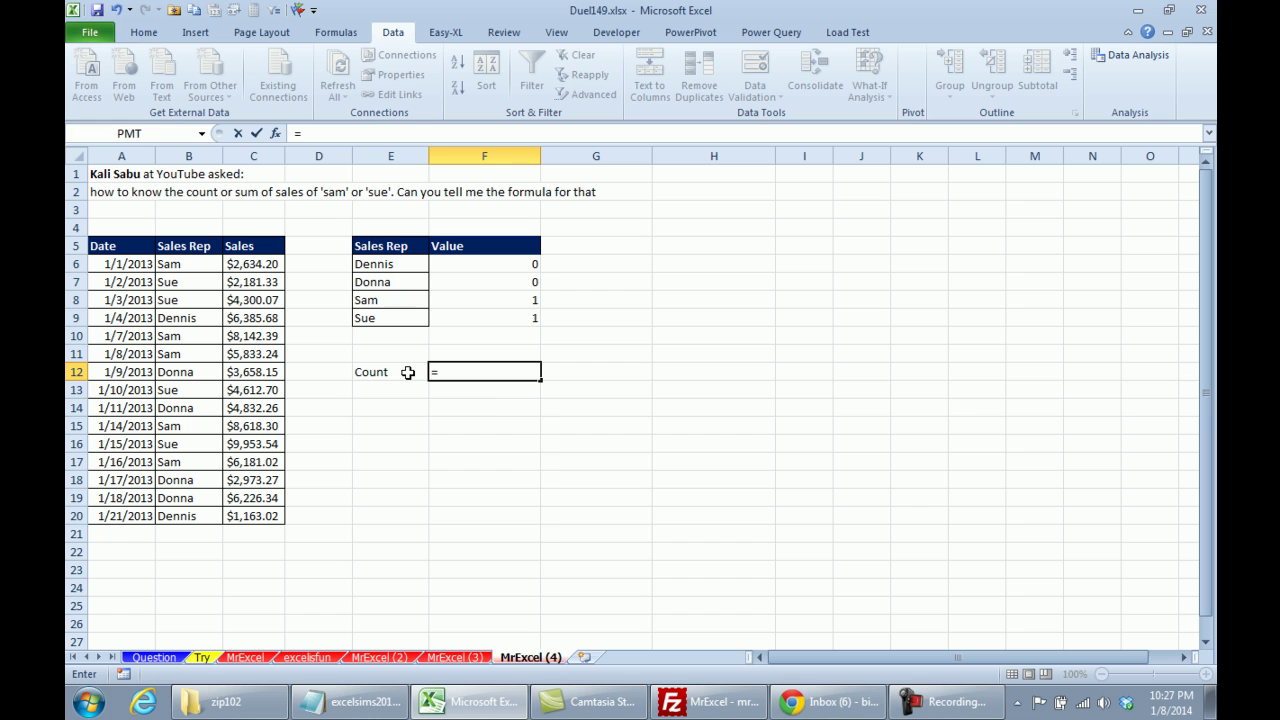
{"action": "type", "text": "SUM(L"}
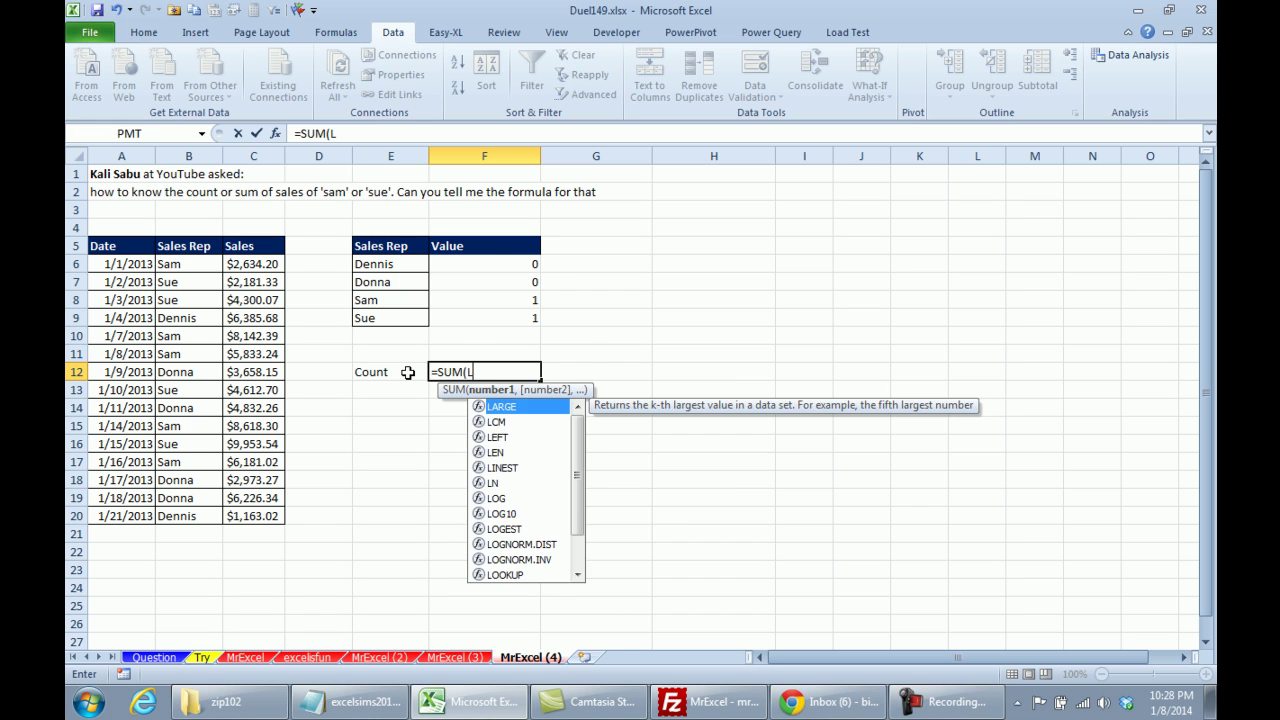
{"action": "type", "text": "OOKUP("}
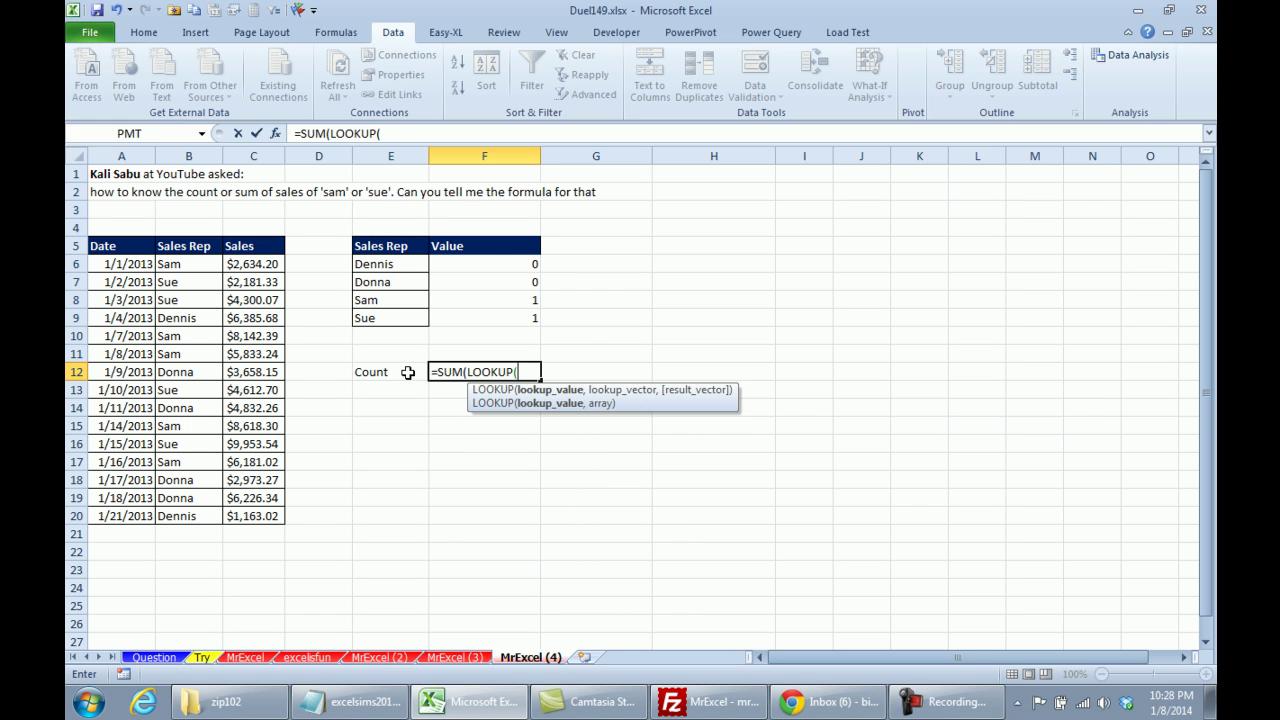
{"action": "key", "text": "Left"}
{"action": "key", "text": "Up"}
{"action": "key", "text": "Left"}
{"action": "key", "text": "Up"}
{"action": "key", "text": "Left"}
{"action": "key", "text": "Up"}
{"action": "key", "text": "Left"}
{"action": "key", "text": "Up"}
{"action": "key", "text": "Up"}
{"action": "key", "text": "Up"}
{"action": "key", "text": "ctrl+shift+Down"}
{"action": "type", "text": ","}
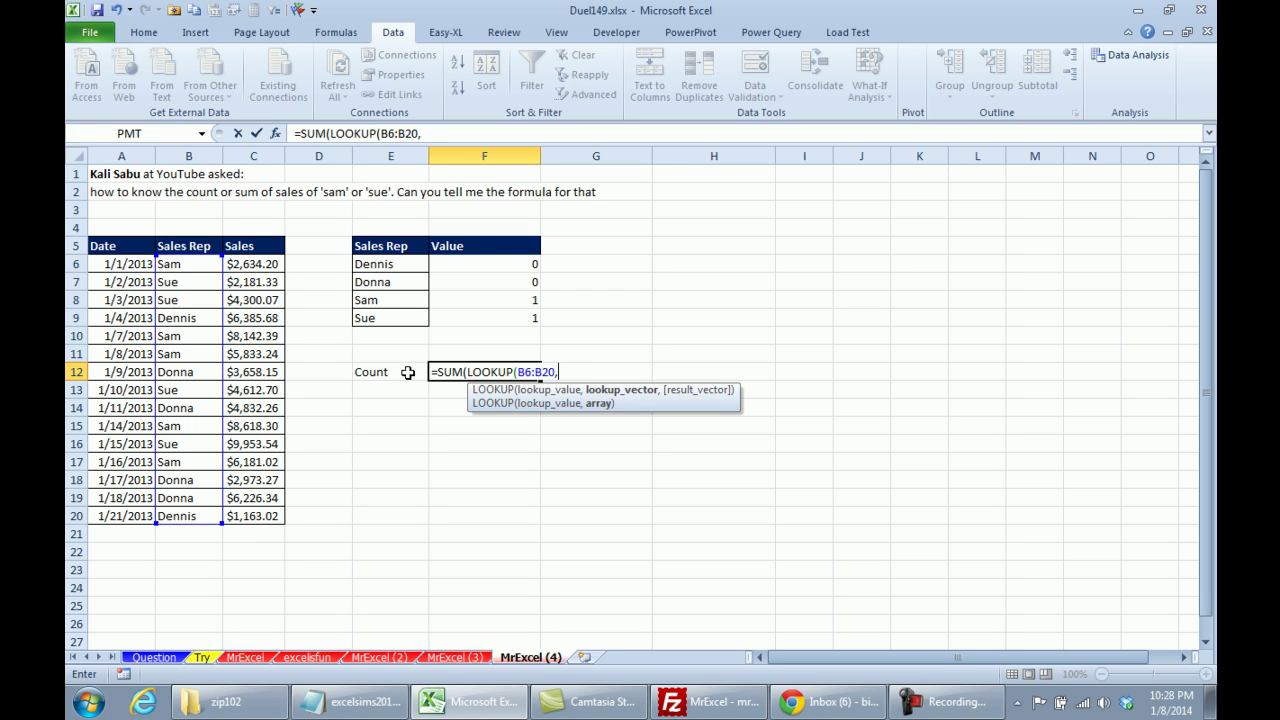
Complete F12 with the lookup table E6:F9 and enter =SUM(LOOKUP(B6:B20,E6:F9)) as an array formula.
{"action": "key", "text": "Up"}
{"action": "key", "text": "Up"}
{"action": "key", "text": "Up"}
{"action": "key", "text": "Up"}
{"action": "key", "text": "Up"}
{"action": "key", "text": "Up"}
{"action": "key", "text": "Left"}
{"action": "key", "text": "shift+Down"}
{"action": "key", "text": "shift+Down"}
{"action": "key", "text": "shift+Down"}
{"action": "key", "text": "shift+Right"}
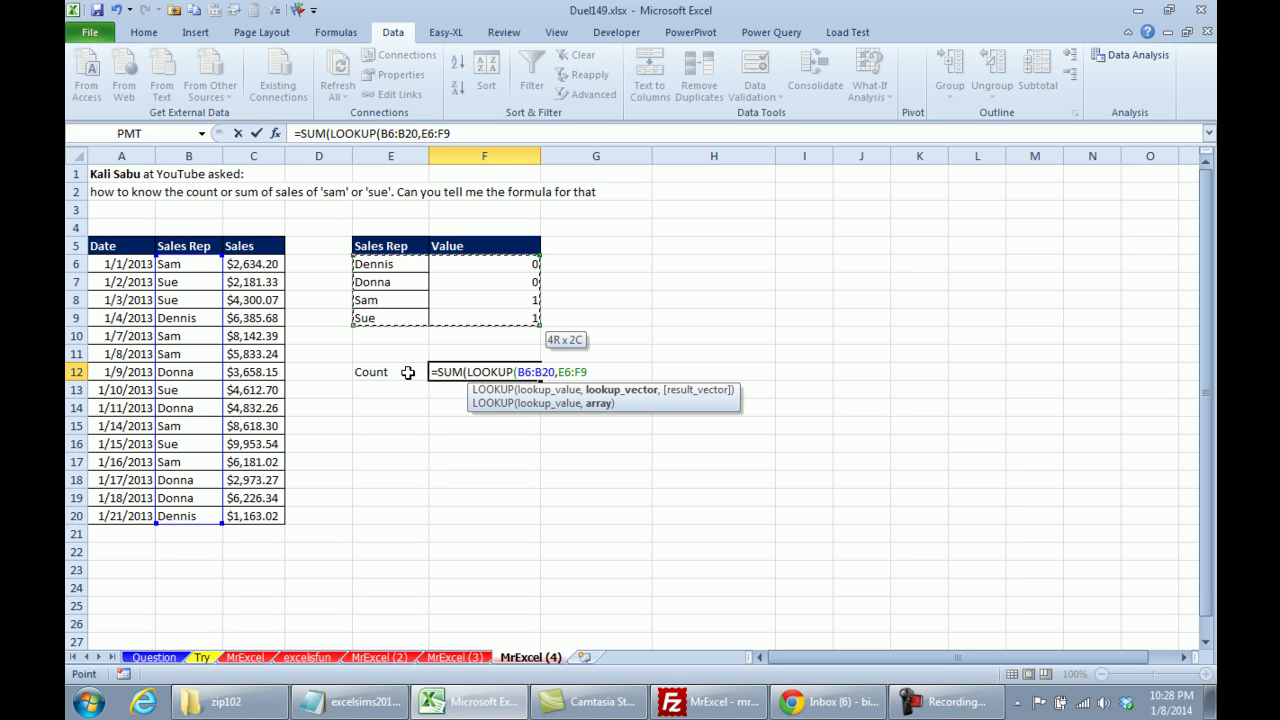
{"action": "type", "text": "))"}
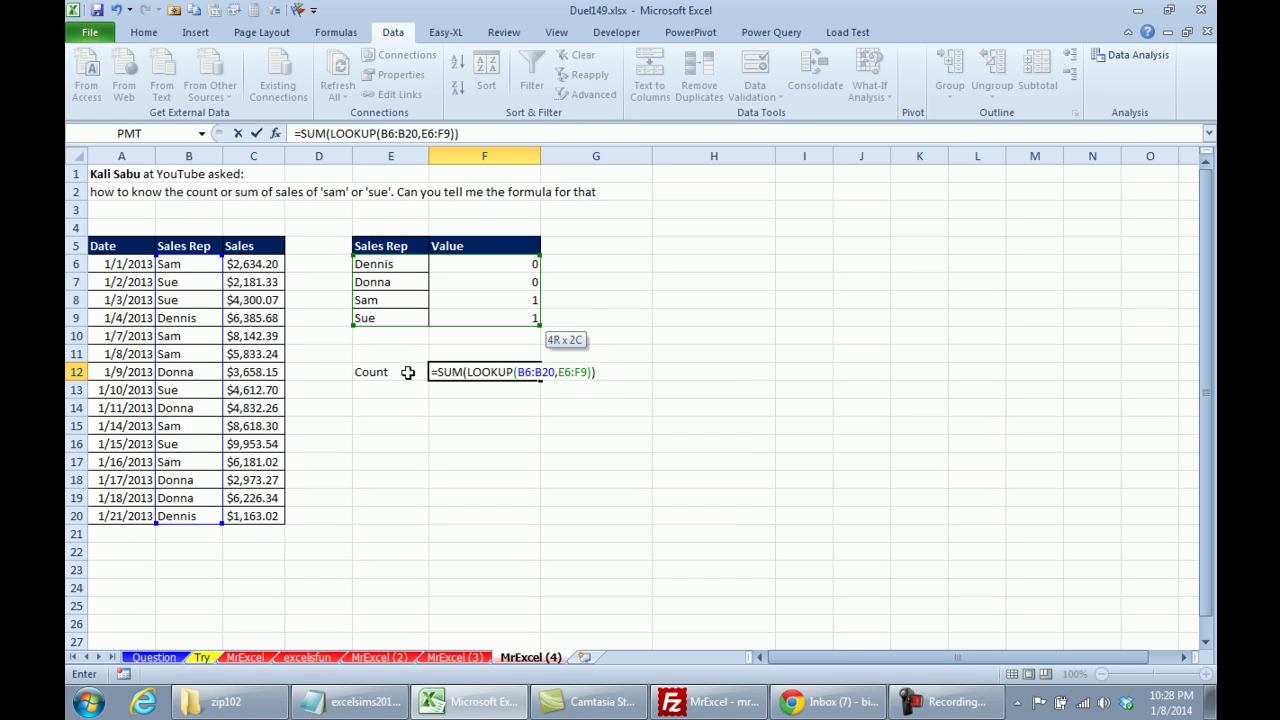
{"action": "key", "text": "Return"}
{"action": "key", "text": "Up"}
{"action": "key", "text": "F2"}
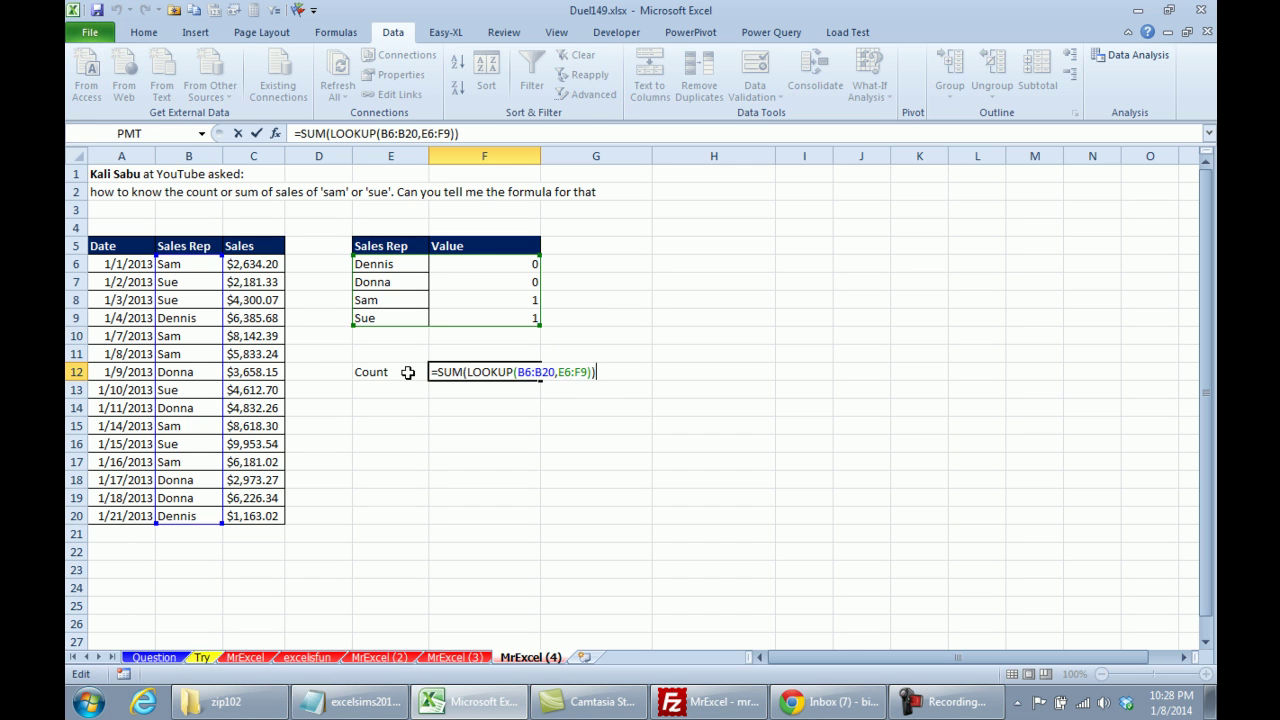
{"action": "key", "text": "ctrl+shift+Return"}
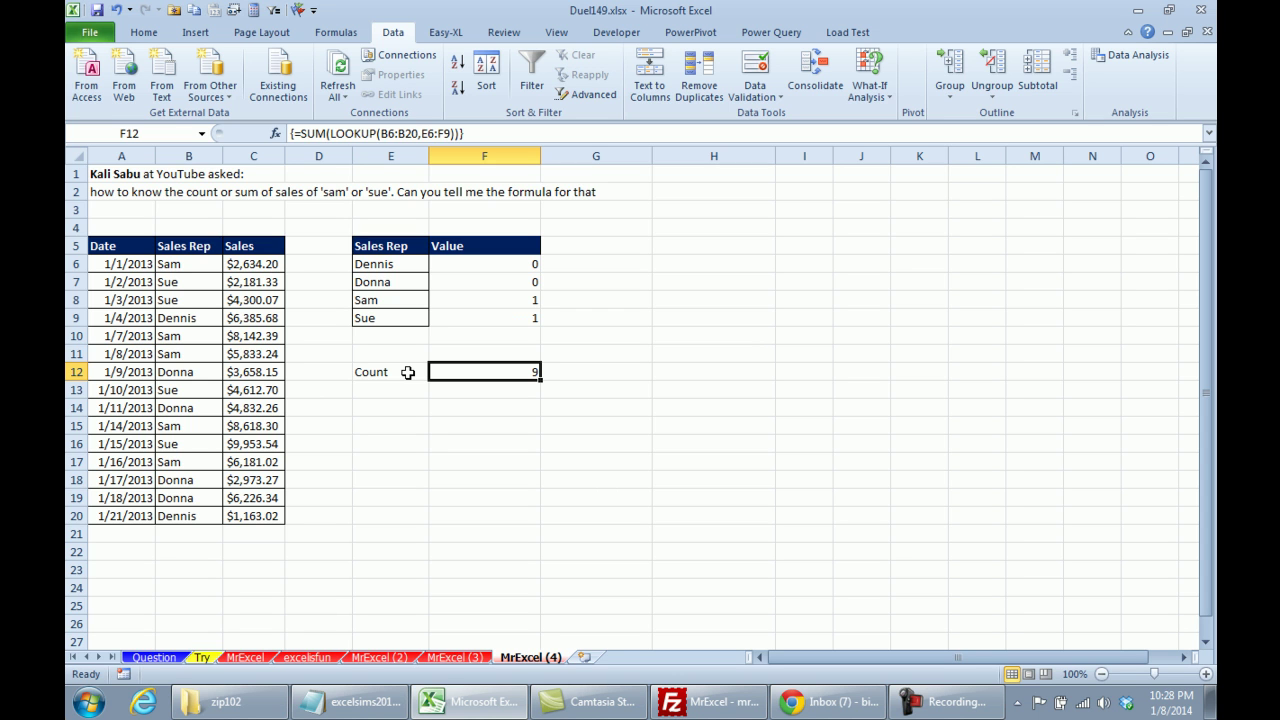
Evaluate the LOOKUP part of the F12 formula with Evaluate Formula to inspect the array it returns.
{"action": "left_click", "coordinate": [358, 36]}
{"action": "left_click", "coordinate": [842, 97]}
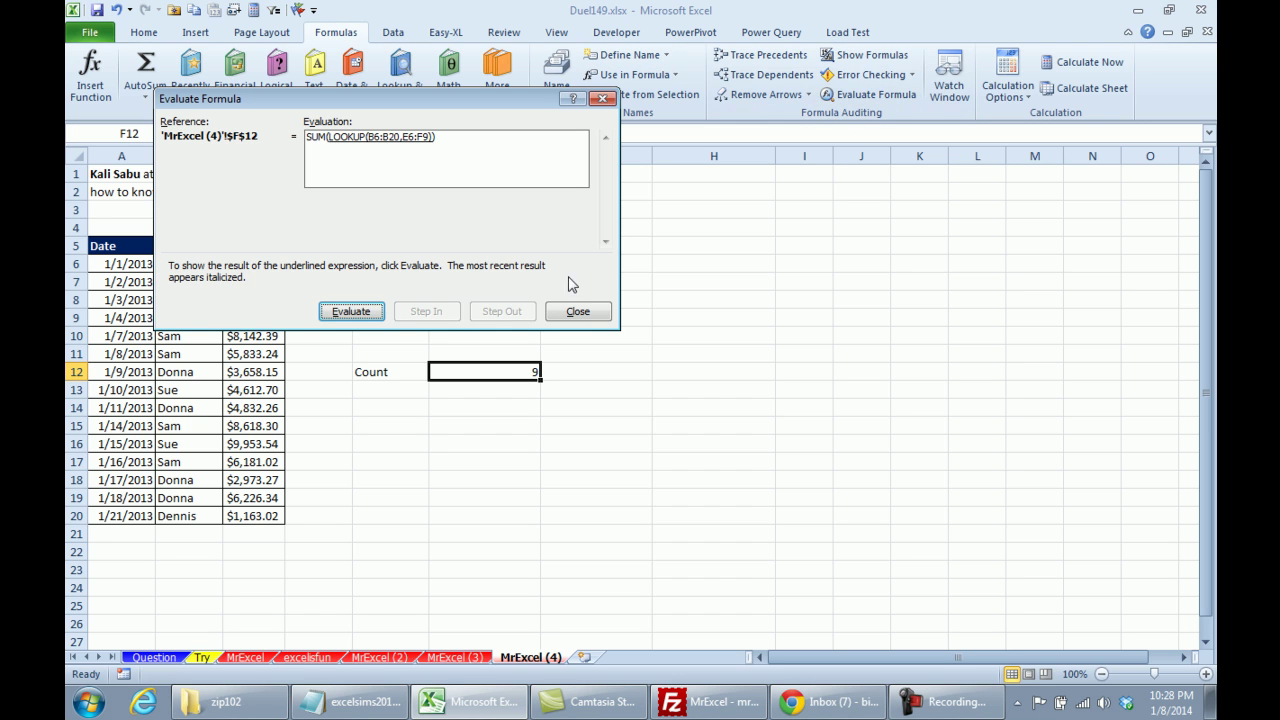
{"action": "left_click", "coordinate": [348, 311]}
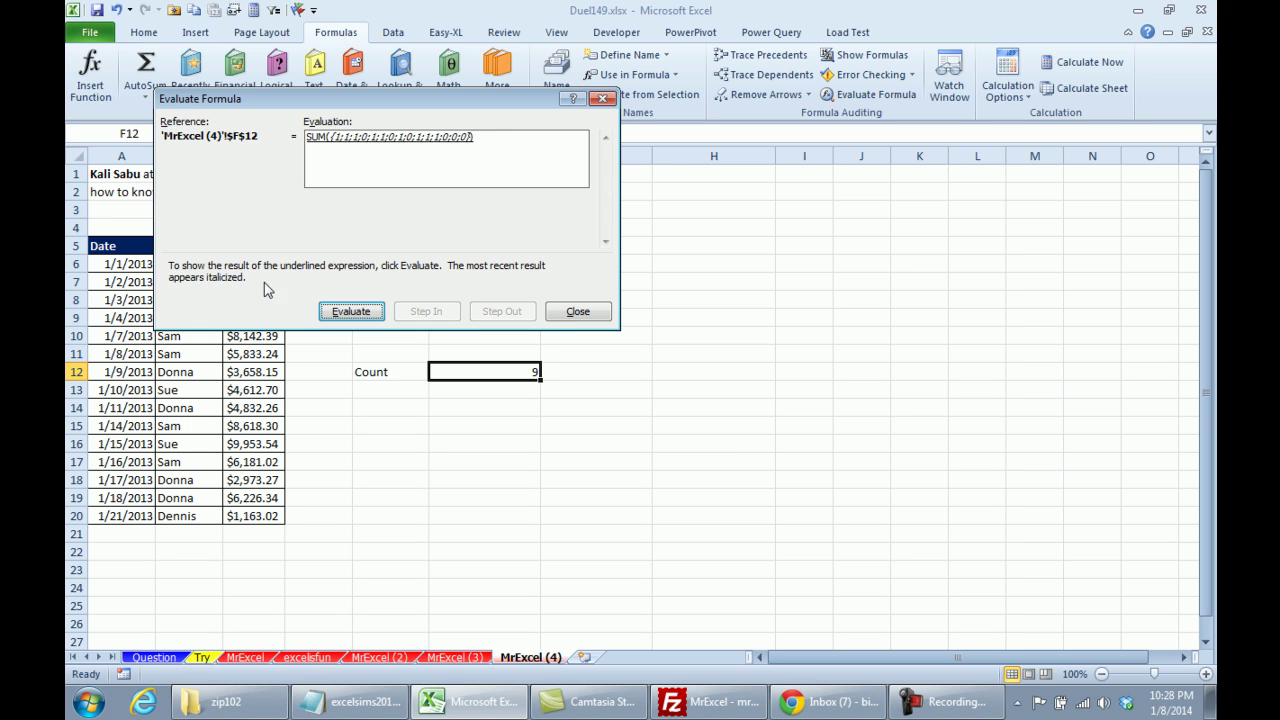
{"action": "left_click", "coordinate": [576, 313]}
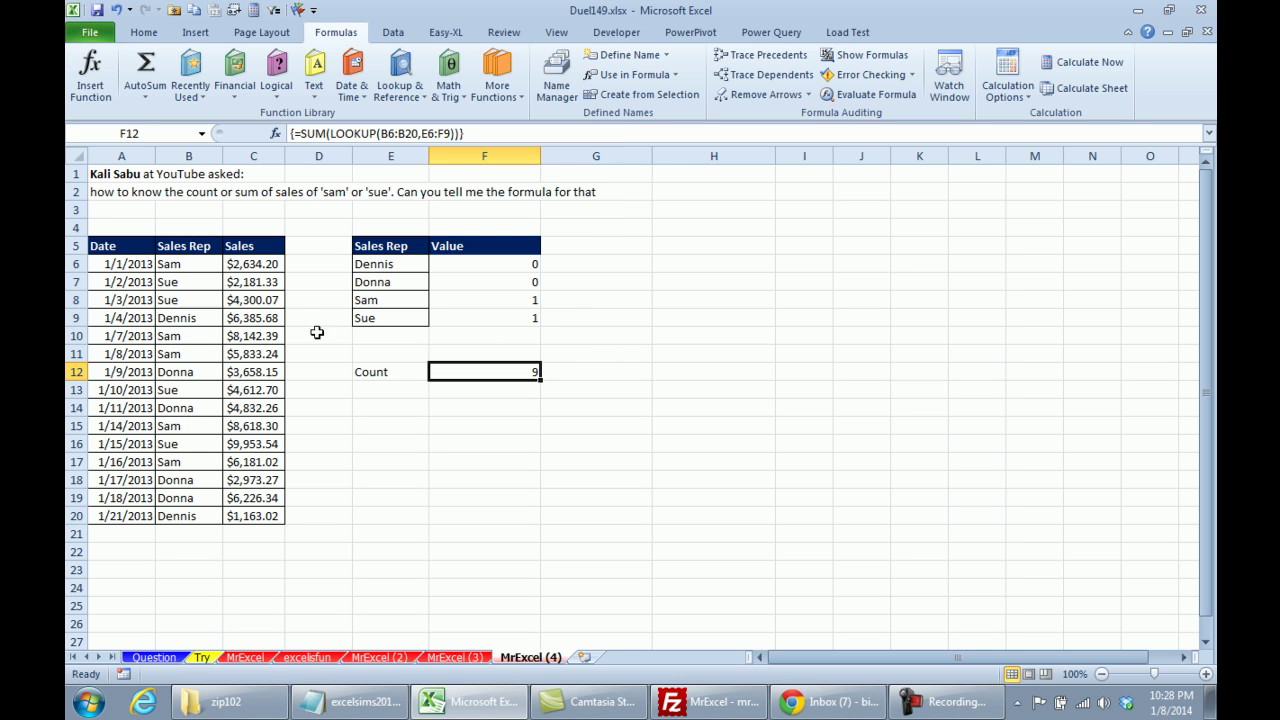
Label E13 as Sum and put =SUM(LOOKUP(B6:B20,E6:F9)) in F13 as the starting formula.
{"action": "key", "text": "Down"}
{"action": "key", "text": "Left"}
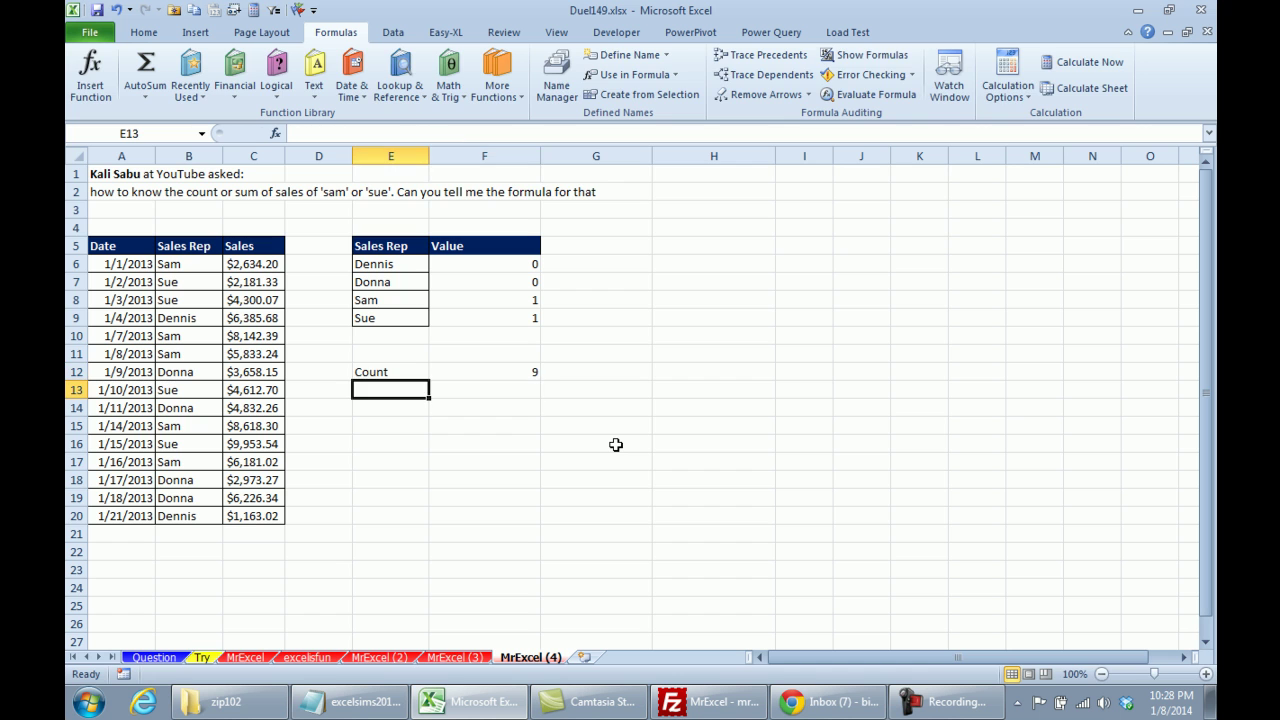
{"action": "type", "text": "Sum"}
{"action": "key", "text": "Tab"}
{"action": "type", "text": "=SUM(LOOKUP(B6:B20,E6:F9))"}
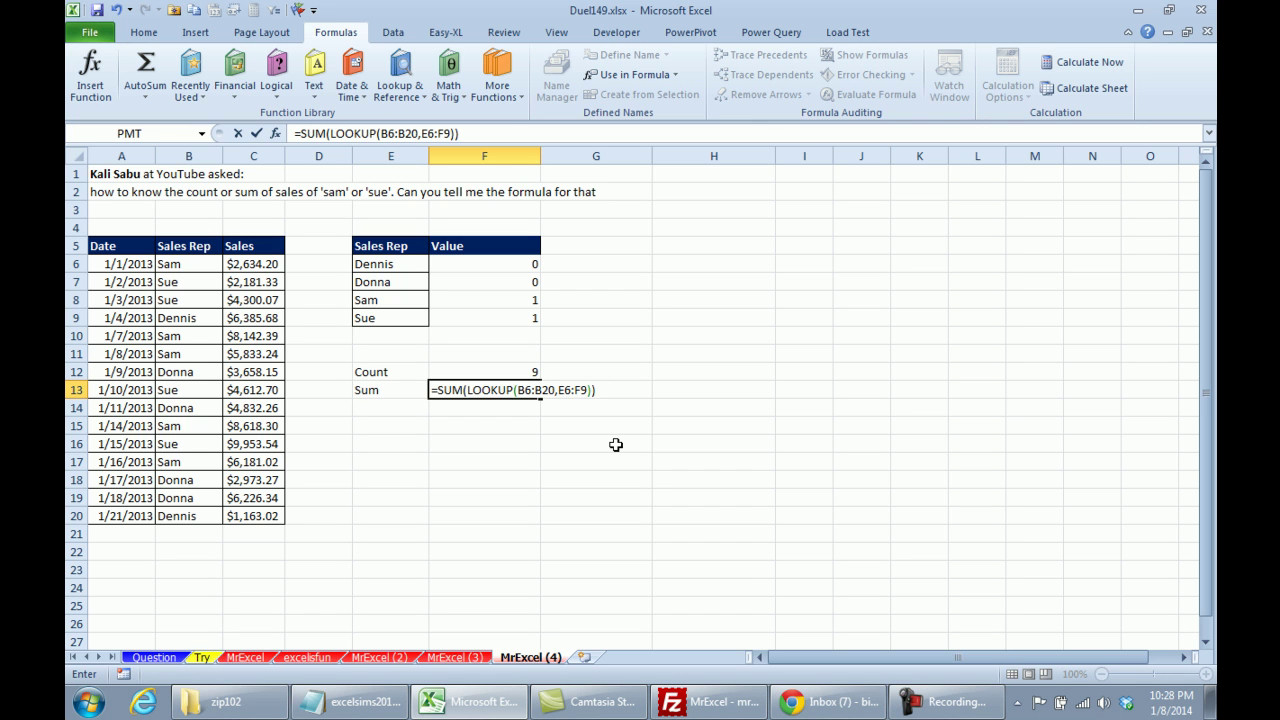
Change the F13 formula to =SUMPRODUCT(LOOKUP(B6:B20,E6:F9),C6:C20) and enter it.
{"action": "left_click", "coordinate": [463, 390]}
{"action": "type", "text": "PRODUC"}
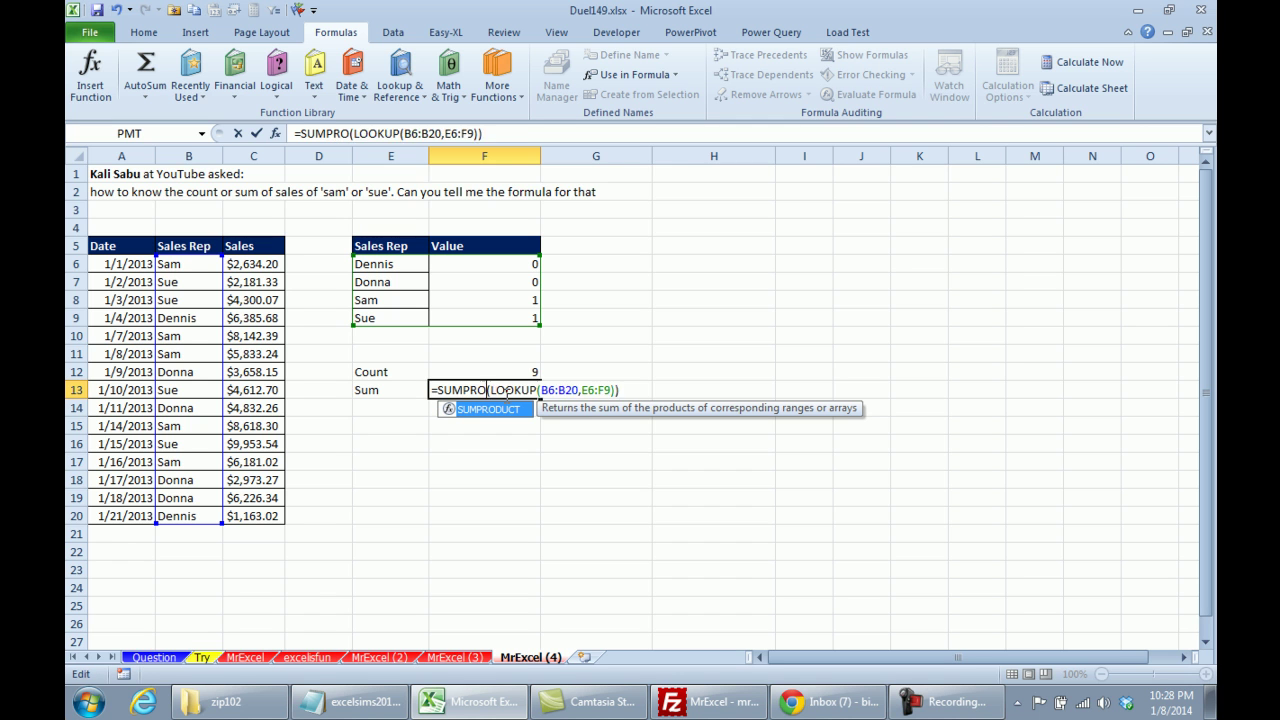
{"action": "type", "text": "T"}
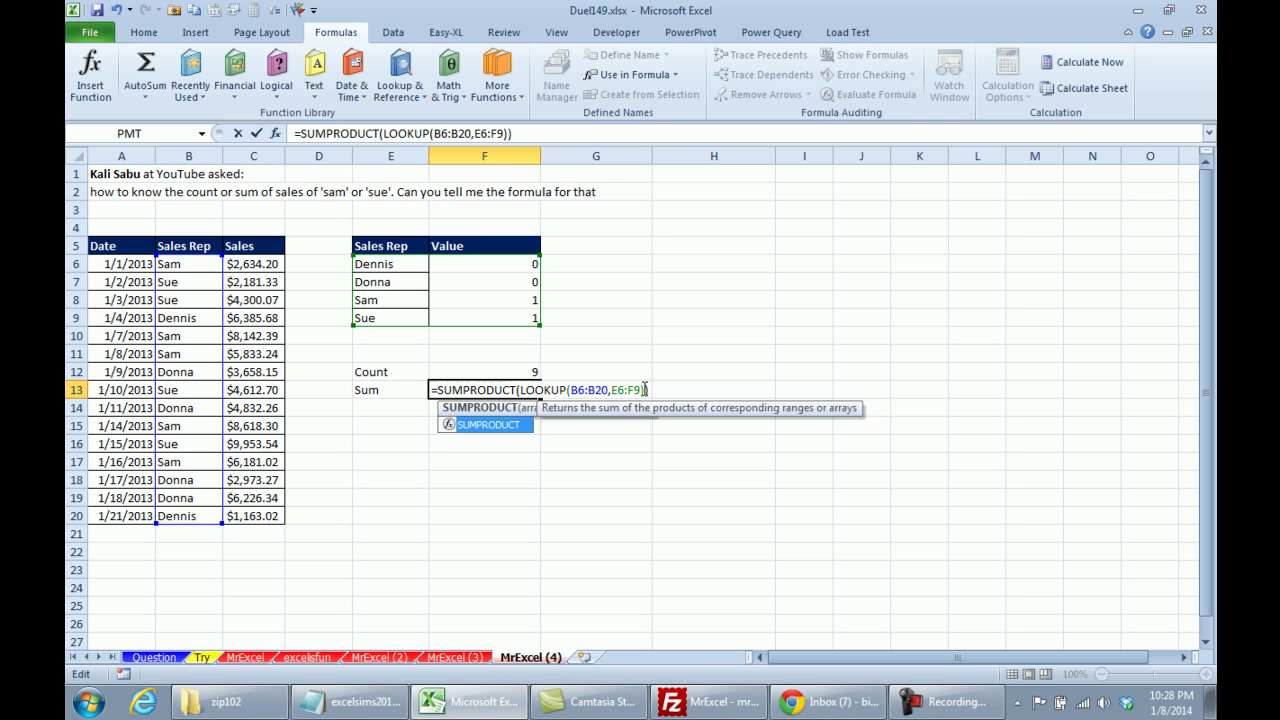
{"action": "type", "text": ","}
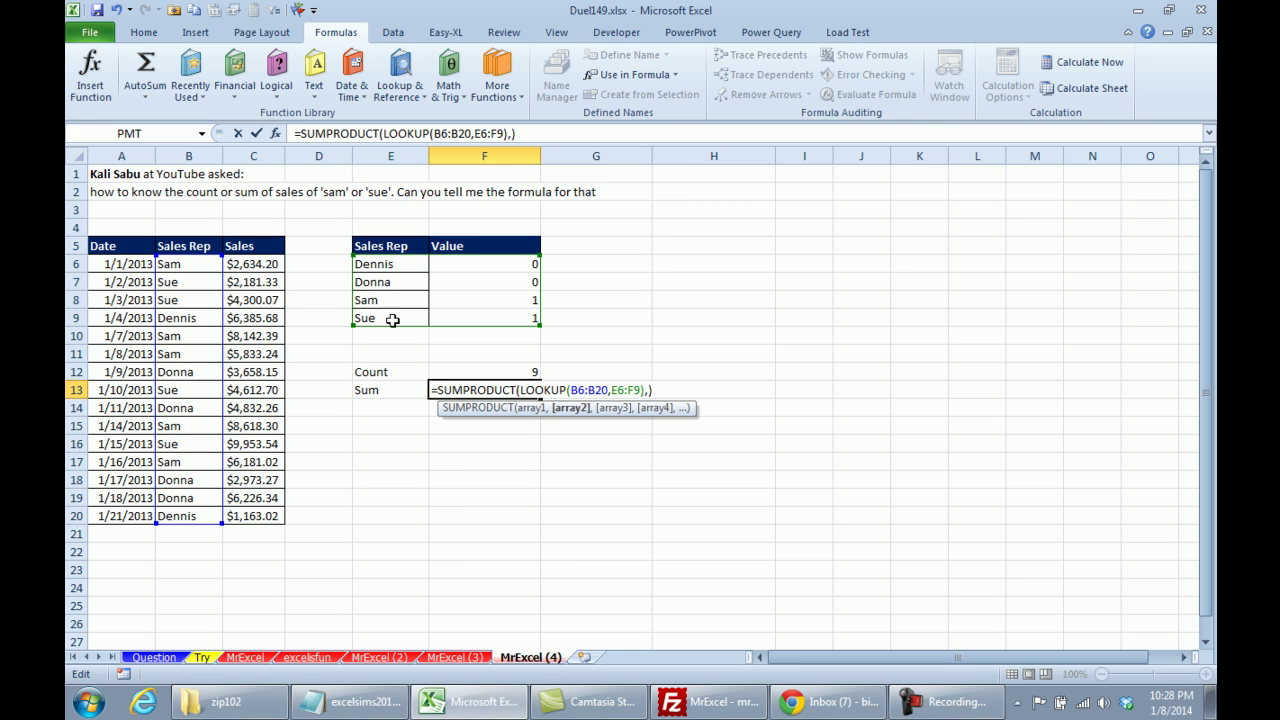
{"action": "left_click_drag", "start_coordinate": [266, 264], "coordinate": [271, 514]}
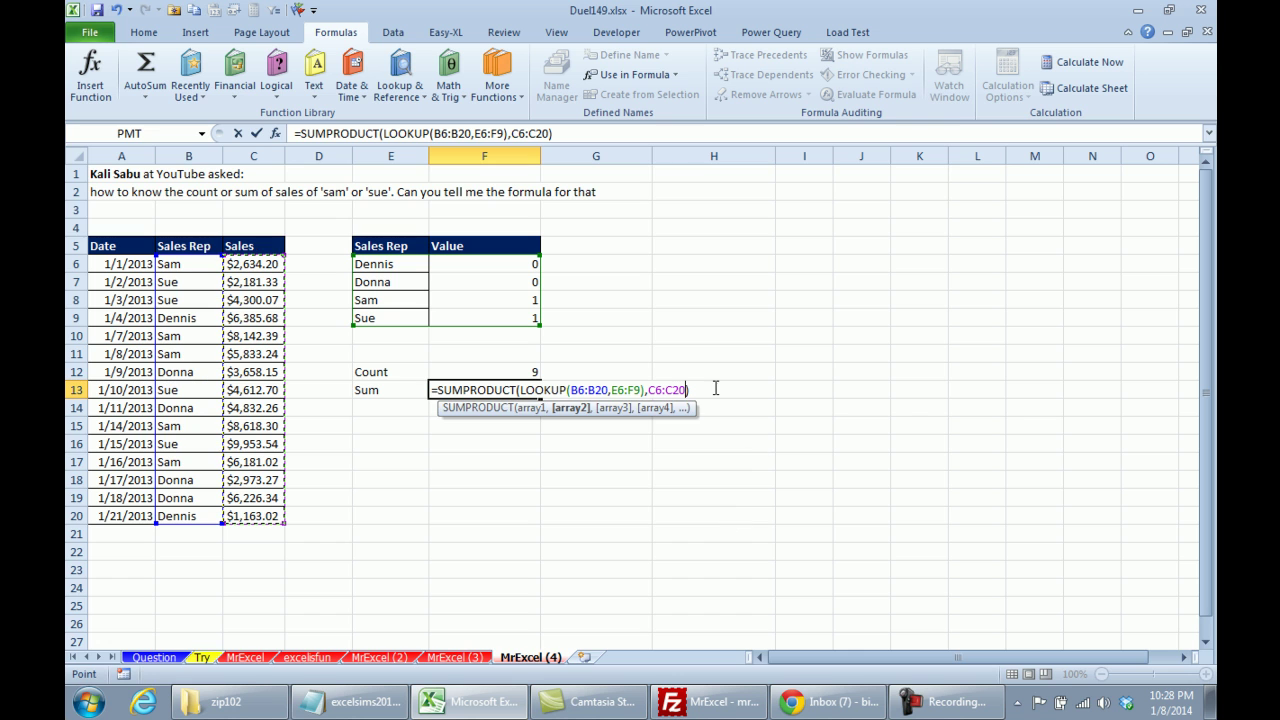
{"action": "type", "text": ")"}
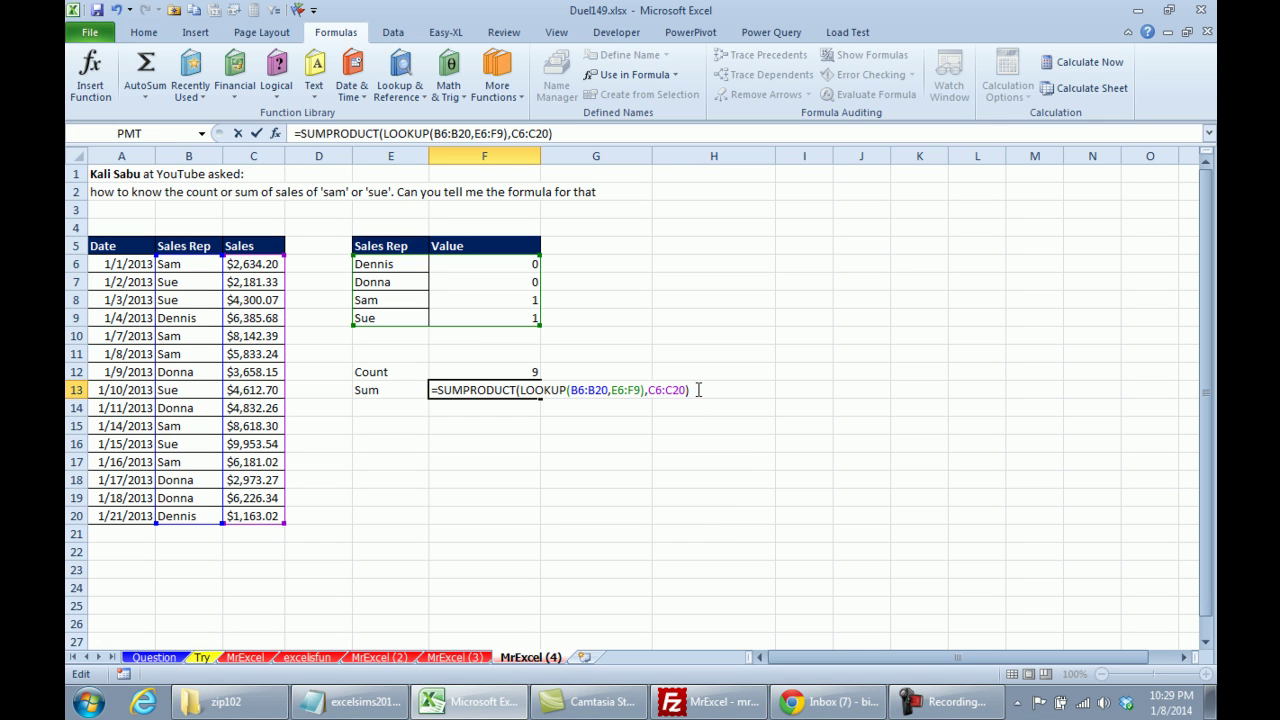
{"action": "key", "text": "ctrl+shift+Return"}
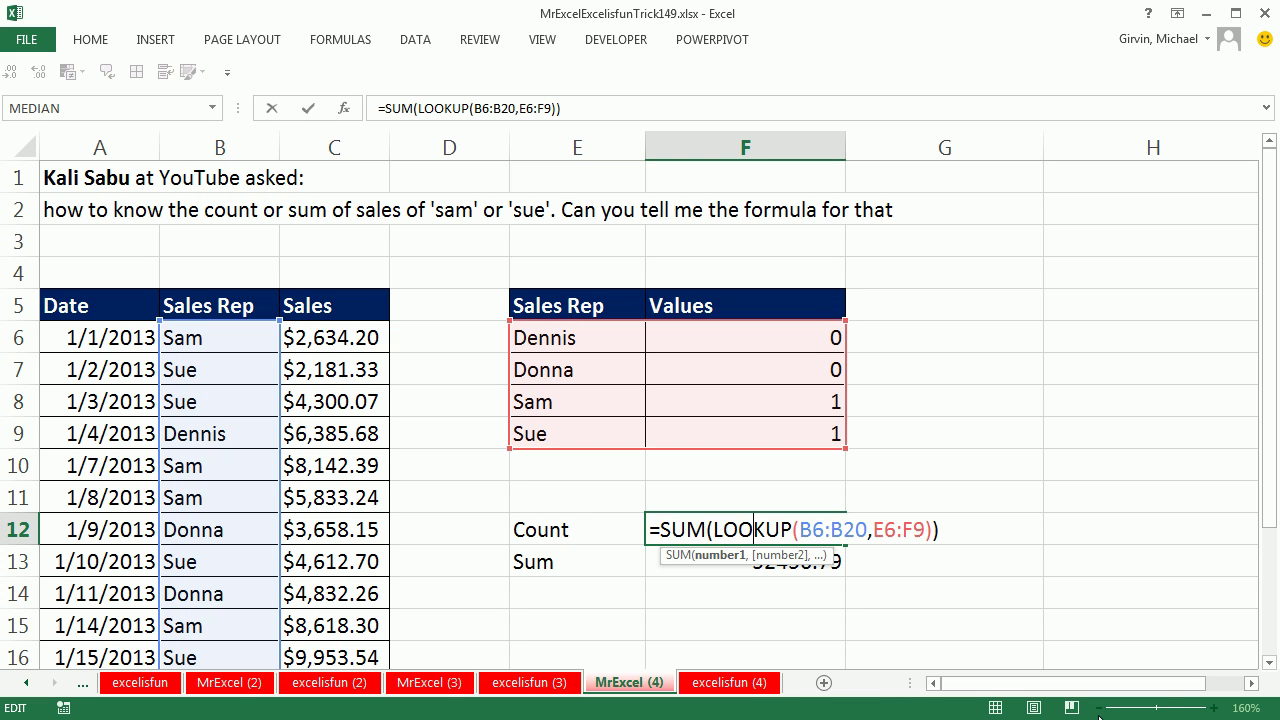
Close the F12 formula and examine the OR-criteria formulas in F9, F10 and F11 on the excelisfun (4) sheet.
{"action": "key", "text": "ctrl+shift+Return"}
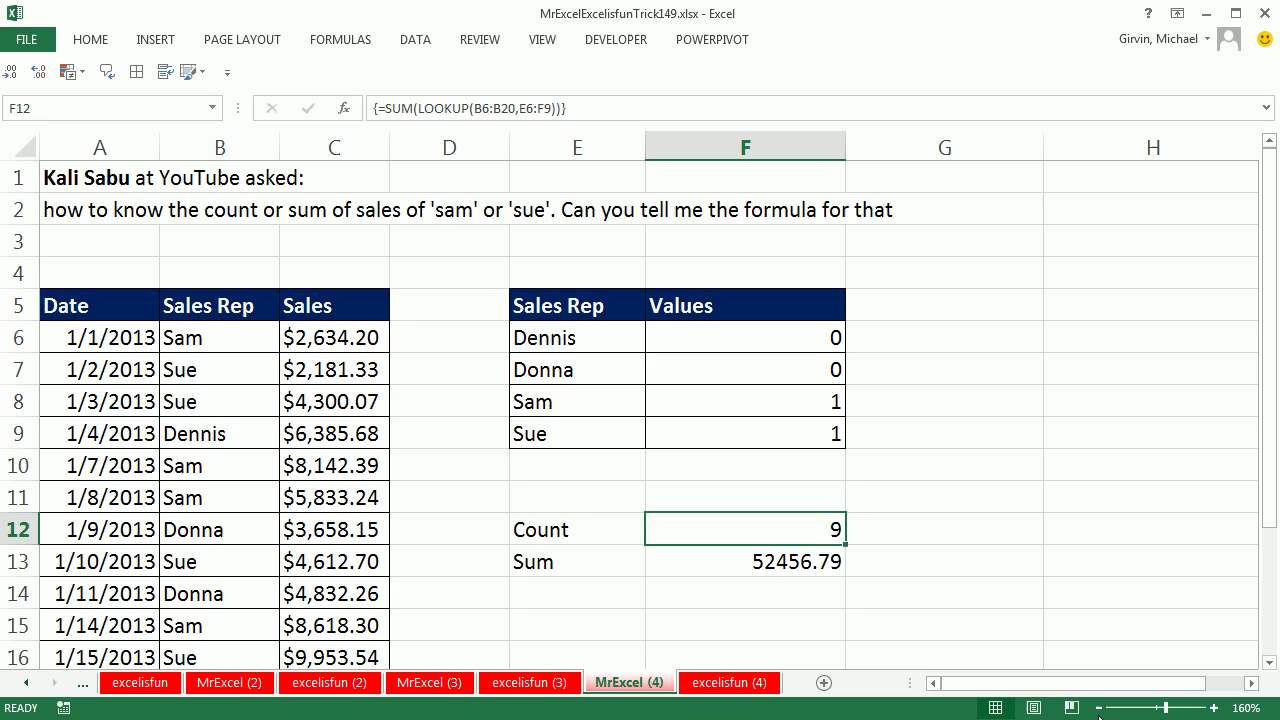
{"action": "left_click", "coordinate": [729, 682]}
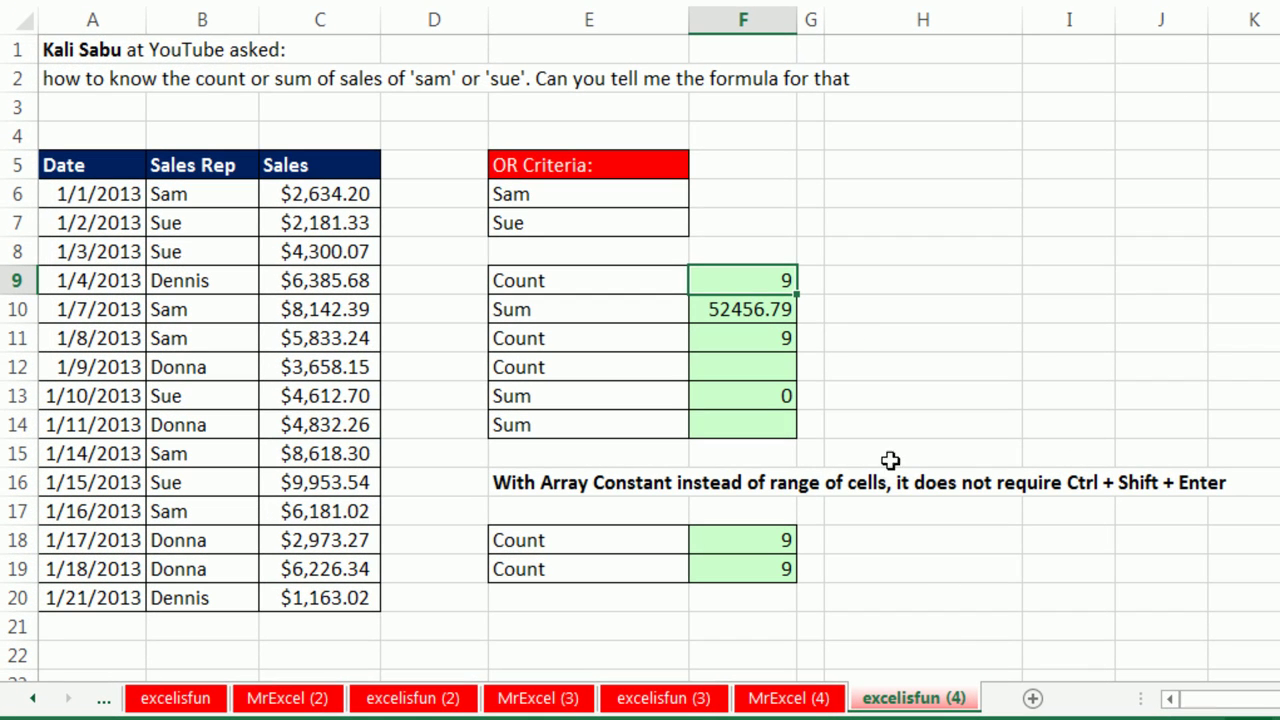
{"action": "double_click", "coordinate": [760, 283]}
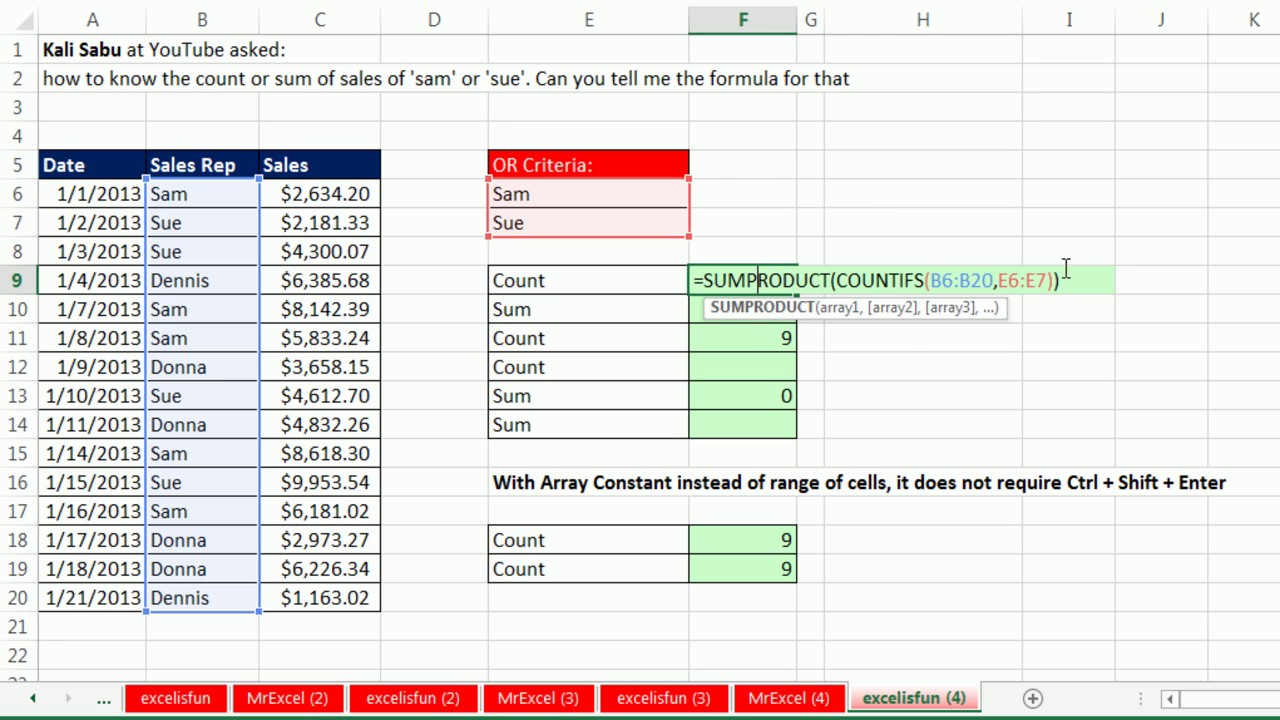
{"action": "key", "text": "ctrl+shift+Return"}
{"action": "double_click", "coordinate": [743, 309]}
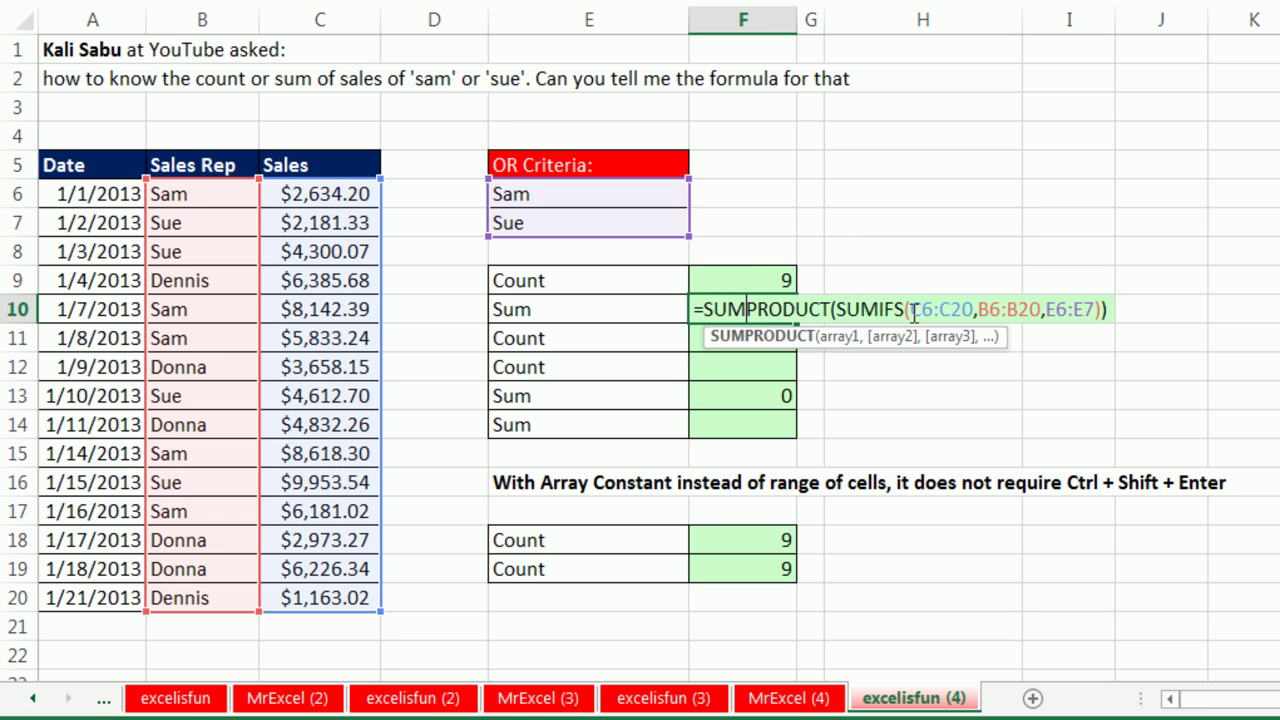
{"action": "key", "text": "ctrl+shift+Return"}
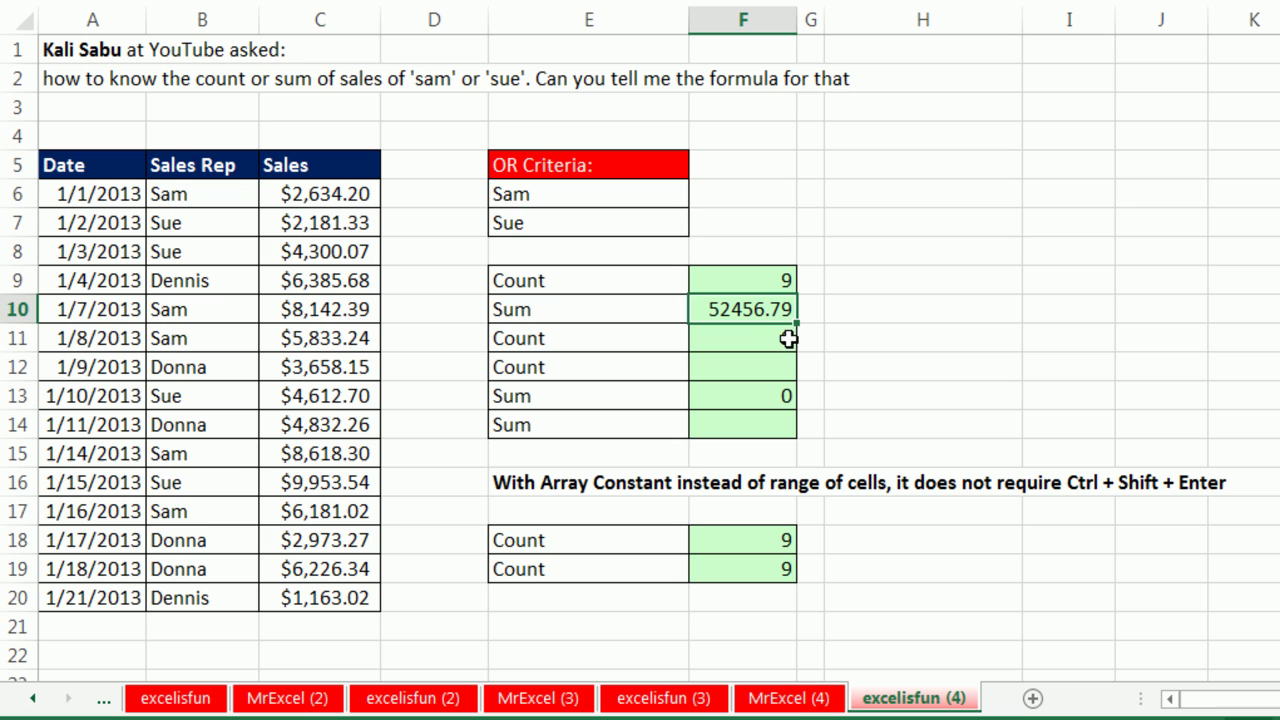
{"action": "double_click", "coordinate": [779, 337]}
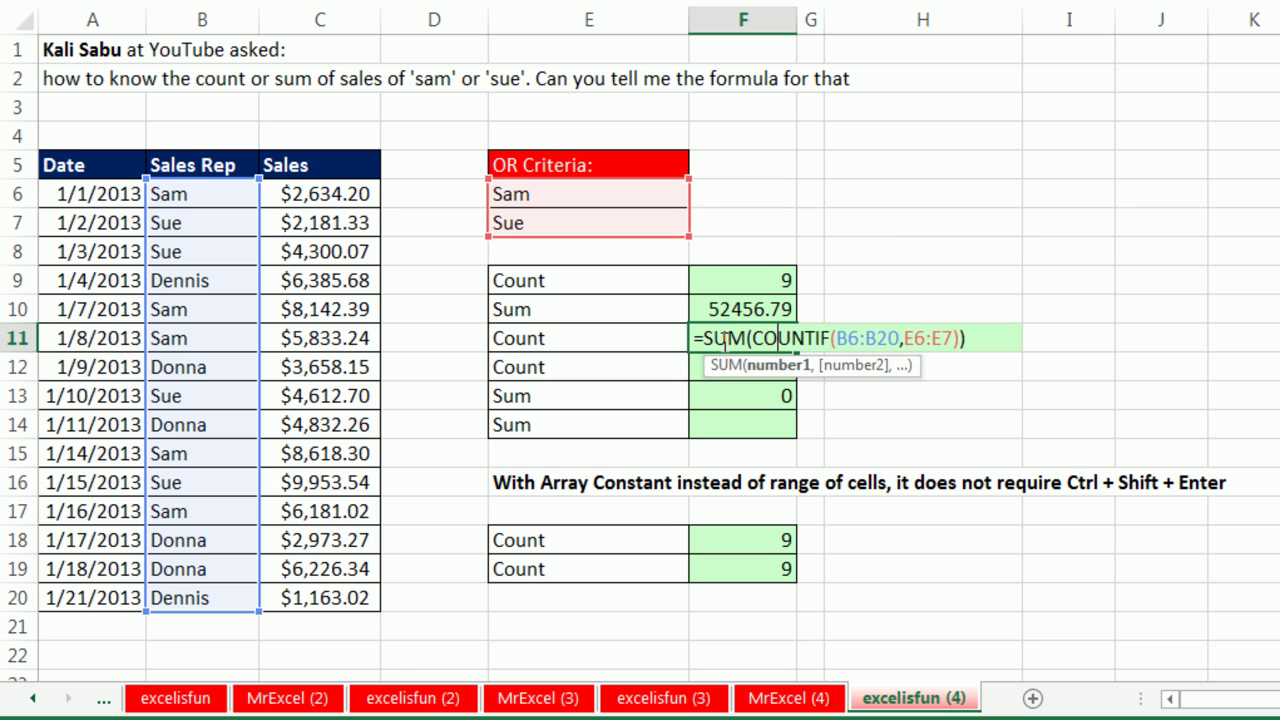
{"action": "key", "text": "ctrl+shift+Return"}
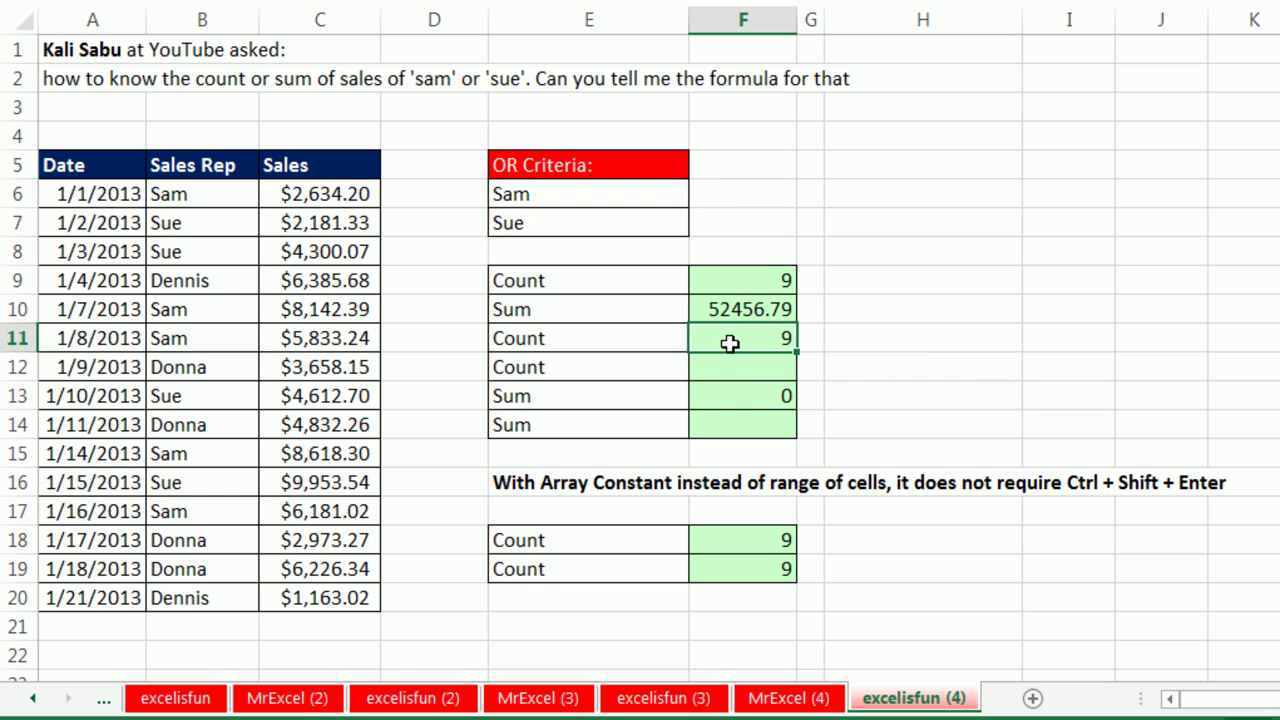
Enter =SUM(COUNTIF(B6:B20,E6:E7)) in F12 with the criteria reference E6:E7 converted to an array constant, as a regular formula.
{"action": "left_click", "coordinate": [720, 366]}
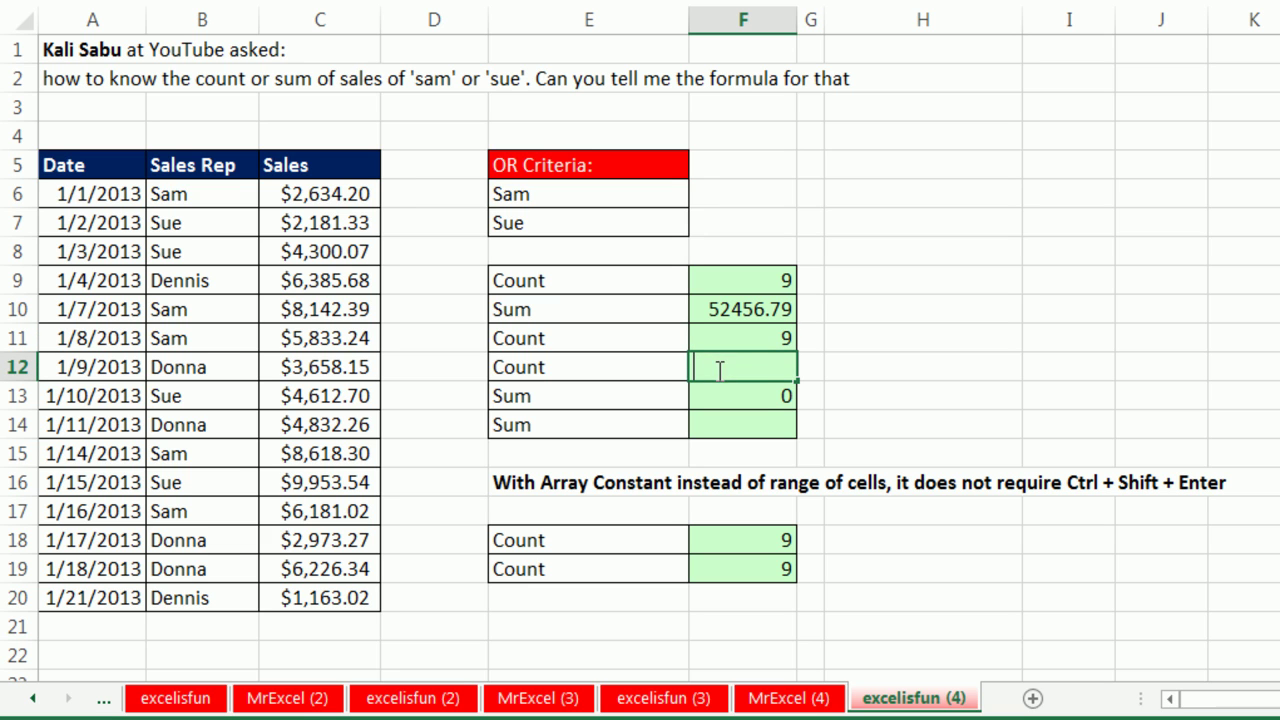
{"action": "type", "text": "=SUM(COUNTIF(B6:B20,E6:E7))"}
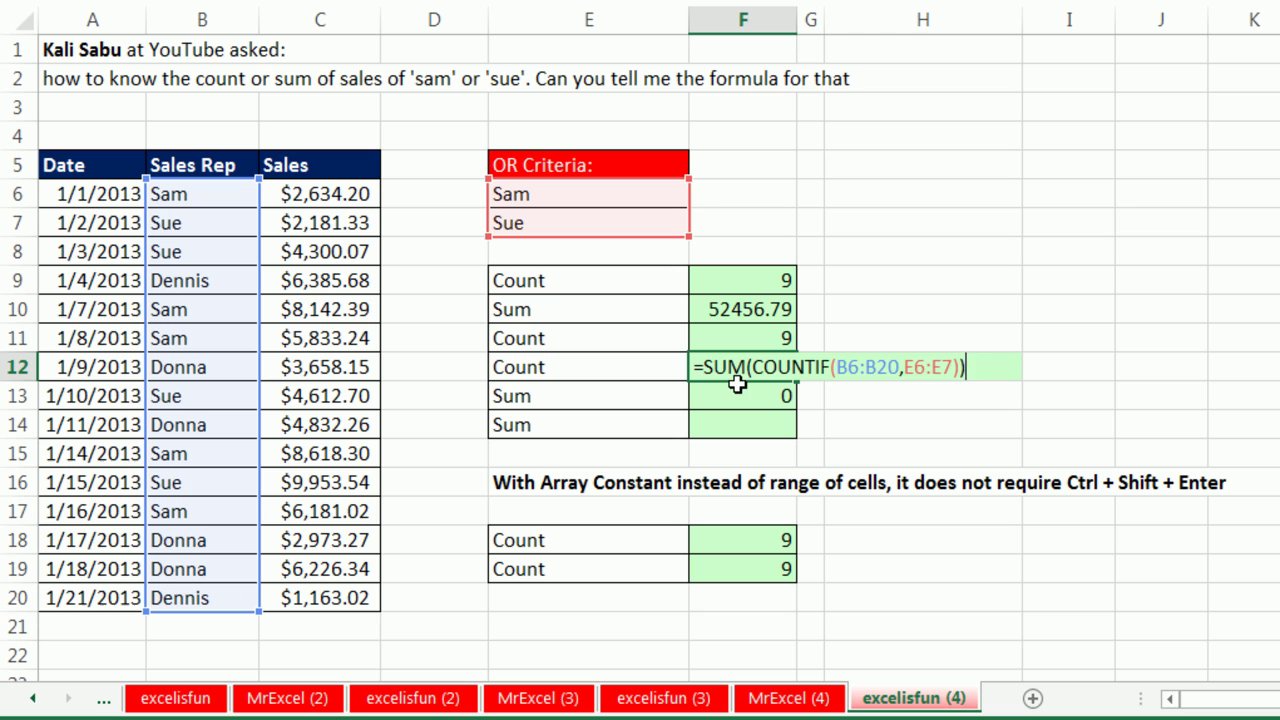
{"action": "left_click", "coordinate": [926, 367]}
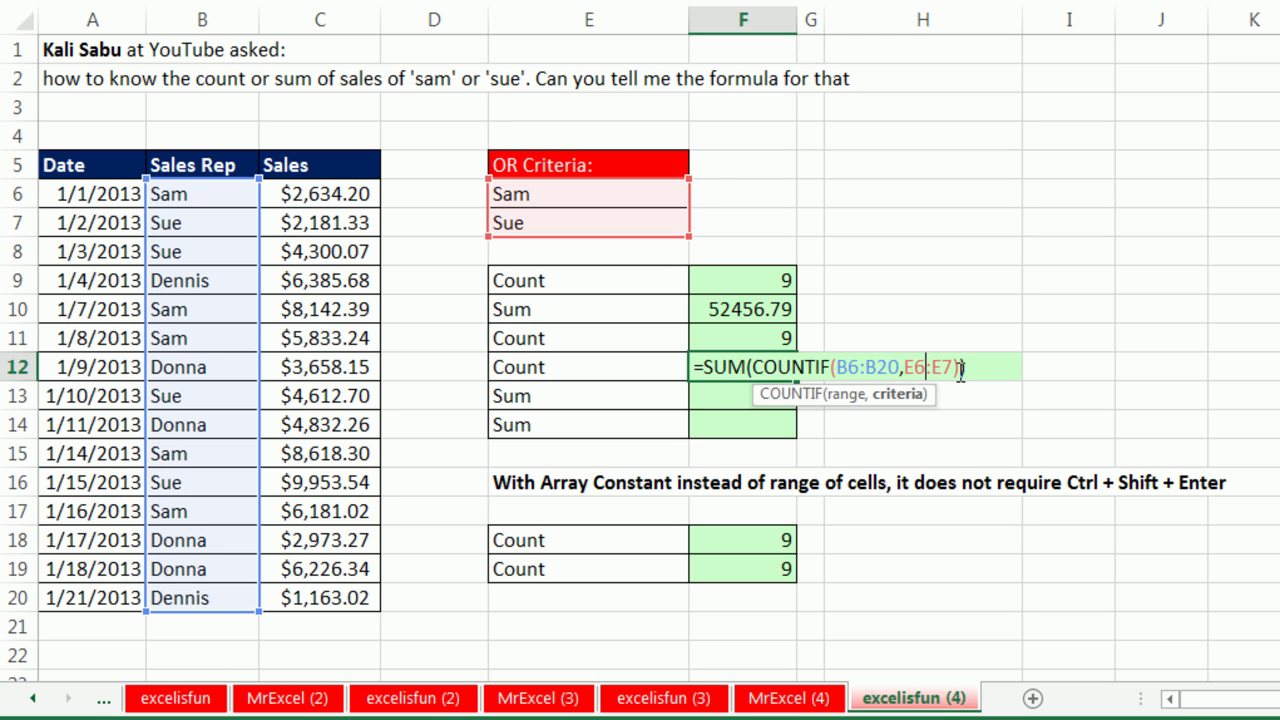
{"action": "left_click", "coordinate": [900, 395]}
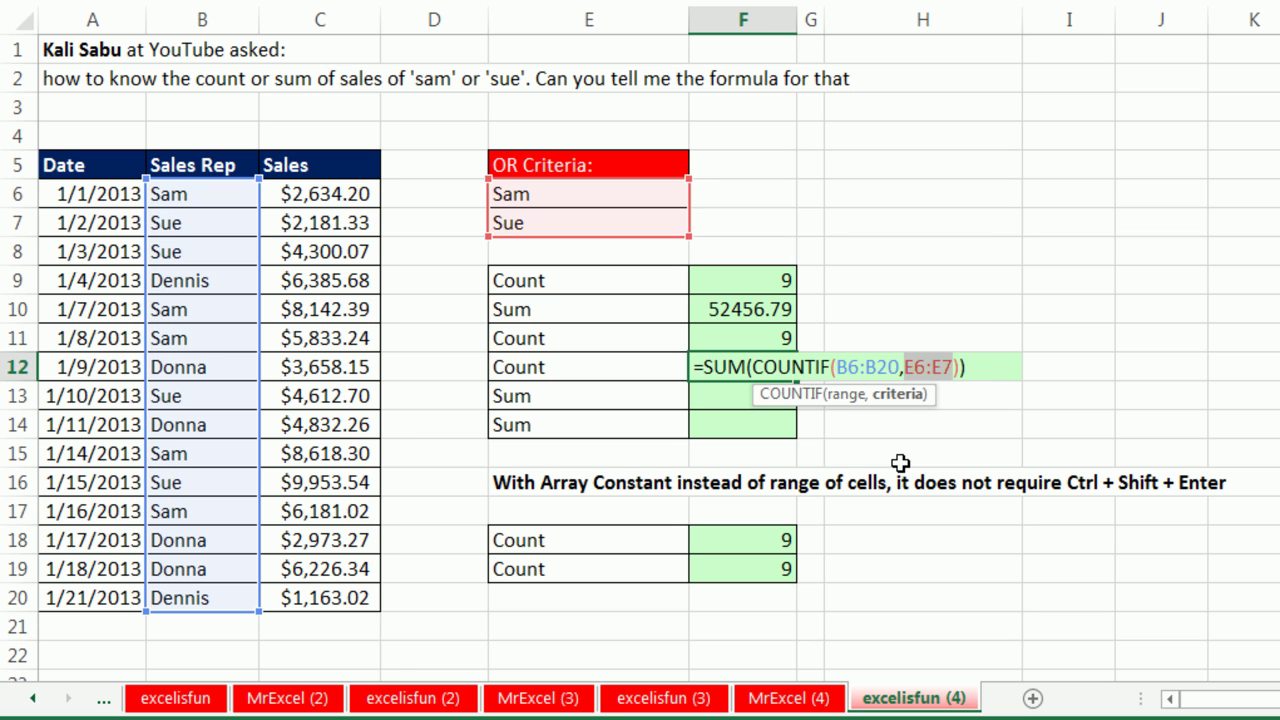
{"action": "key", "text": "F9"}
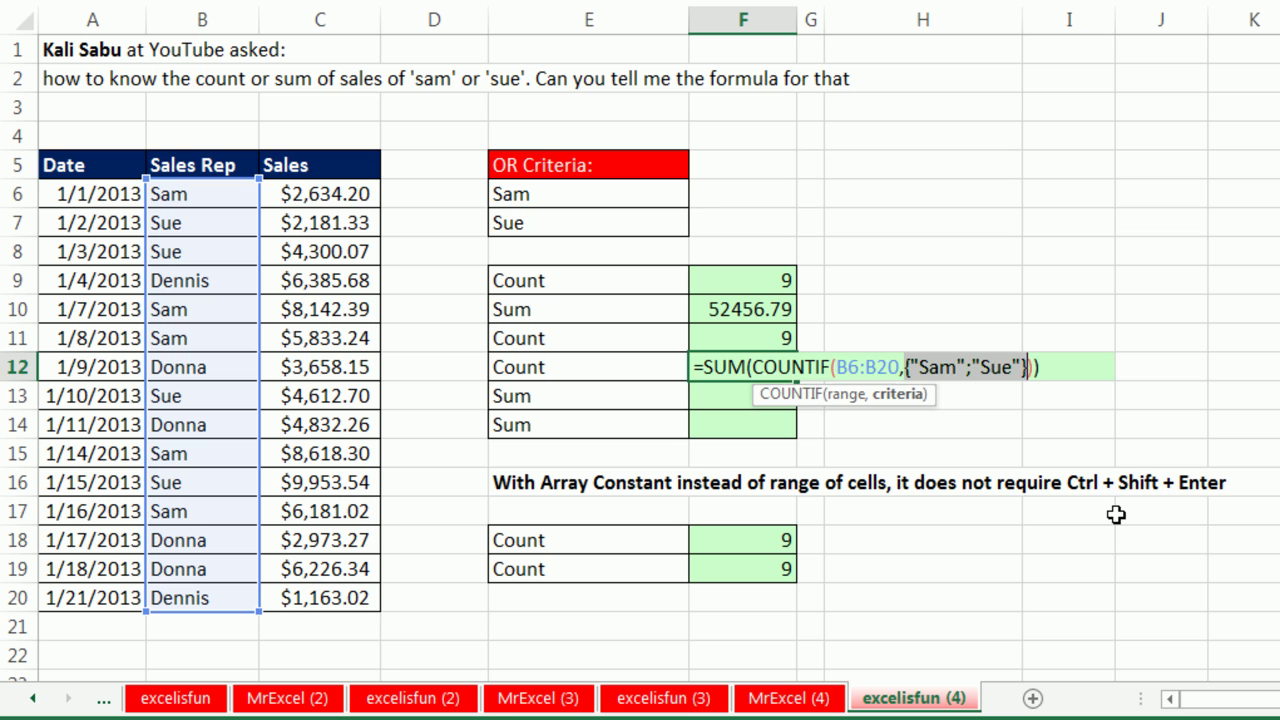
{"action": "key", "text": "Return"}
Copy the text of the F13 formula =SUM(SUMIF(B6:B20,E6:E7,C6:C20)) into F14.
{"action": "double_click", "coordinate": [781, 400]}
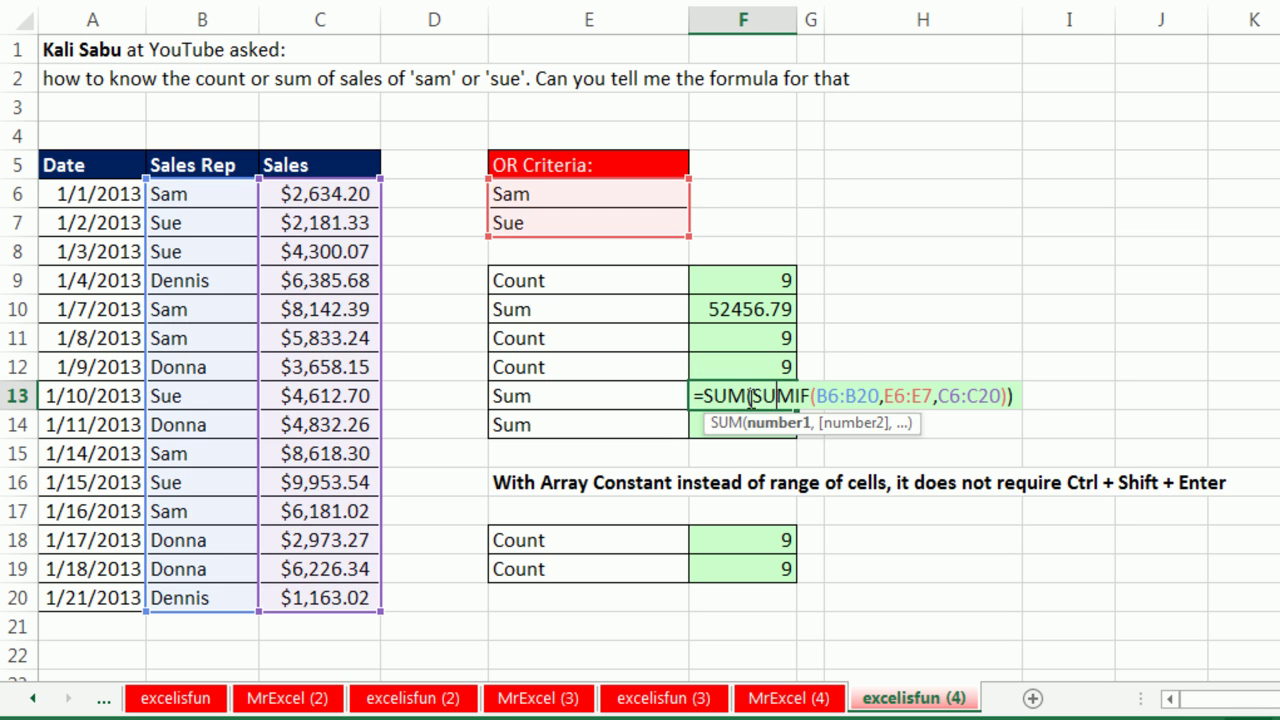
{"action": "left_click_drag", "start_coordinate": [694, 396], "coordinate": [1195, 418]}
{"action": "key", "text": "ctrl+c"}
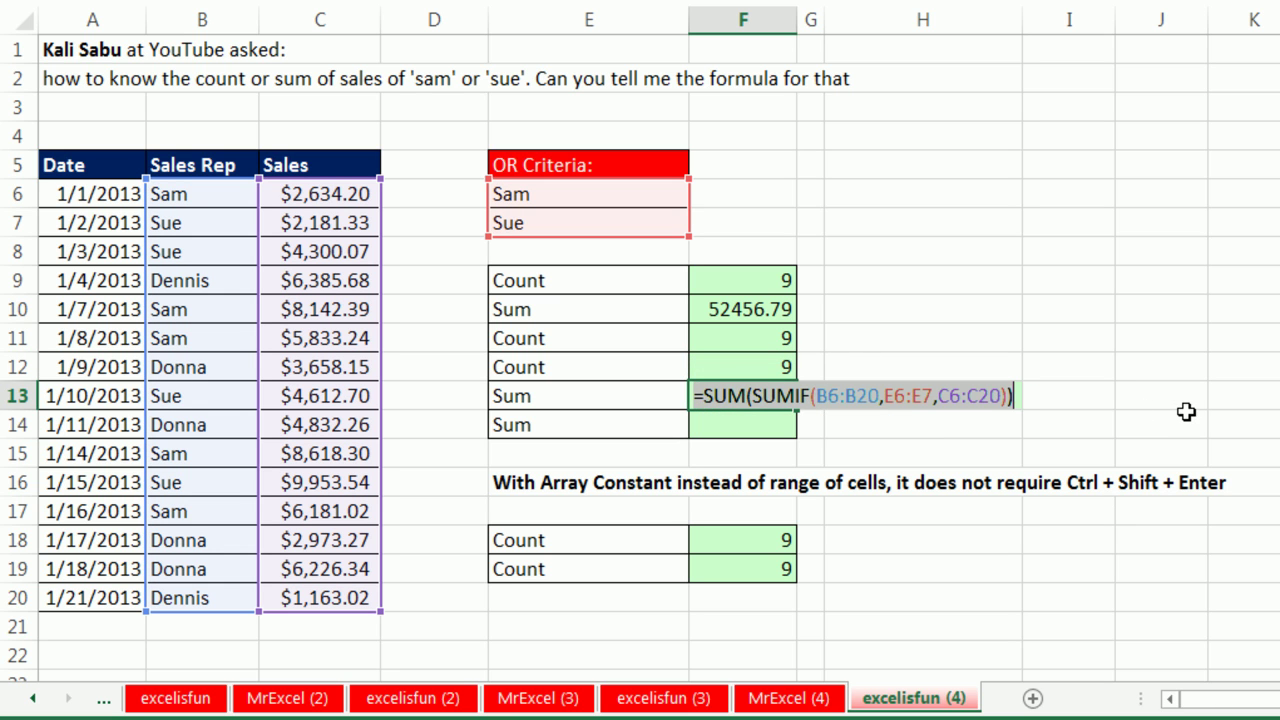
{"action": "key", "text": "ctrl+Return"}
{"action": "left_click", "coordinate": [738, 430]}
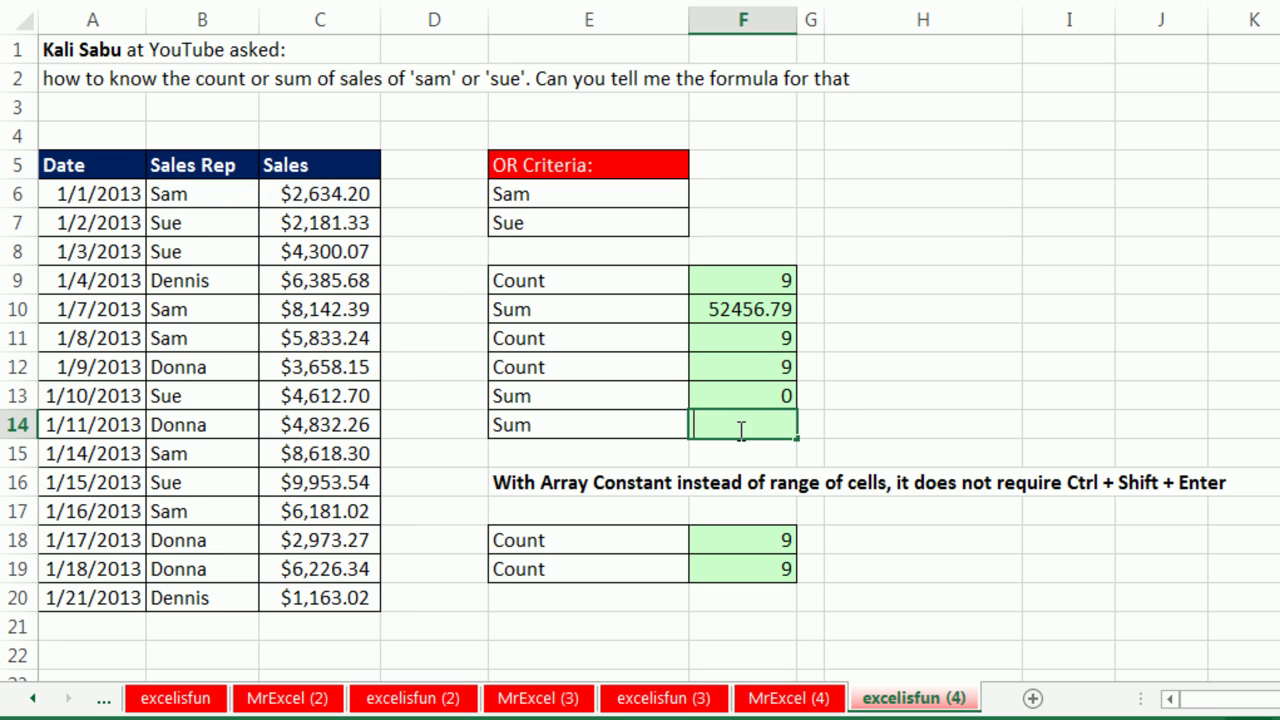
{"action": "key", "text": "F2"}
{"action": "key", "text": "ctrl+v"}
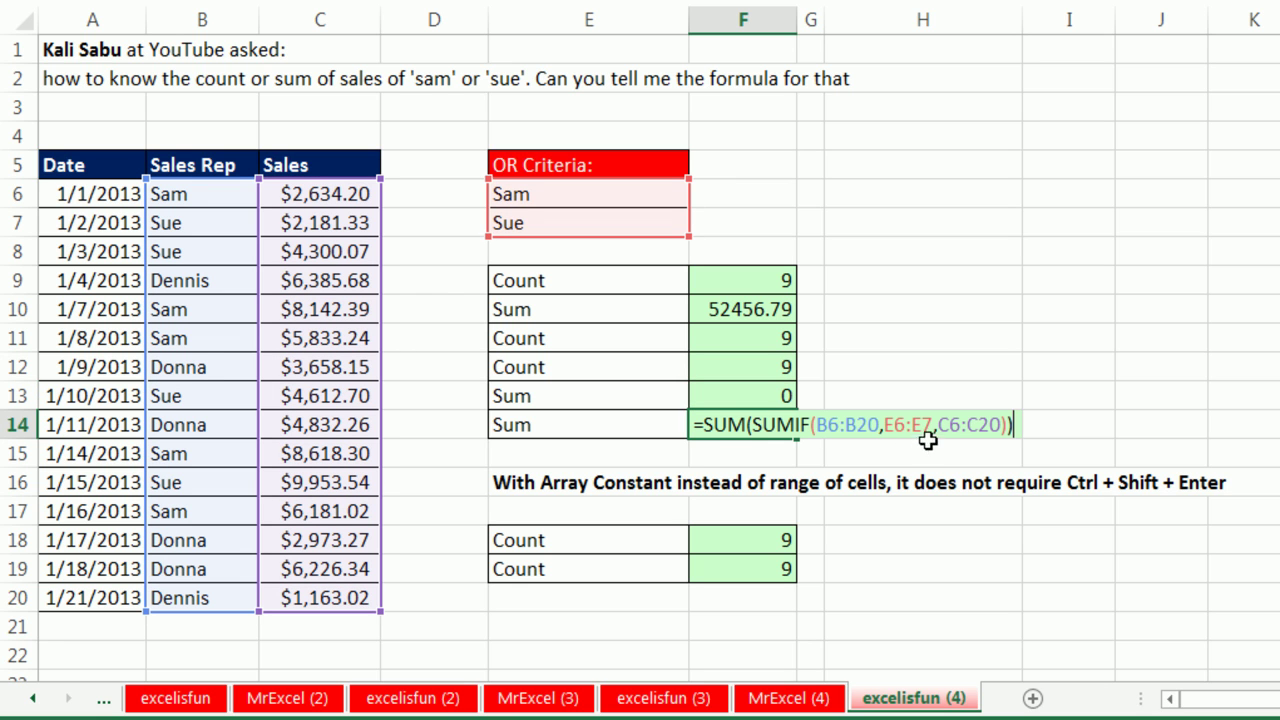
Try converting the sum range C6:C20 in the F14 formula to an array constant, and undo the conversion.
{"action": "left_click", "coordinate": [939, 430]}
{"action": "left_click", "coordinate": [962, 455]}
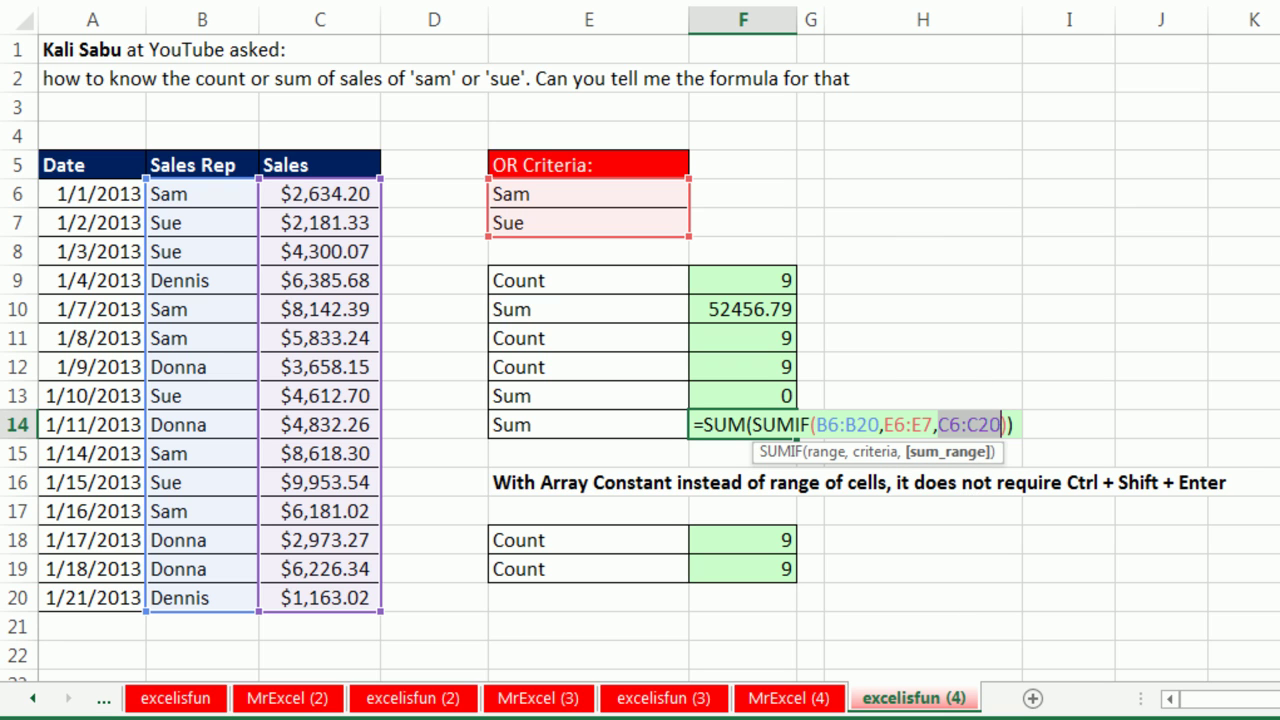
{"action": "key", "text": "F9"}
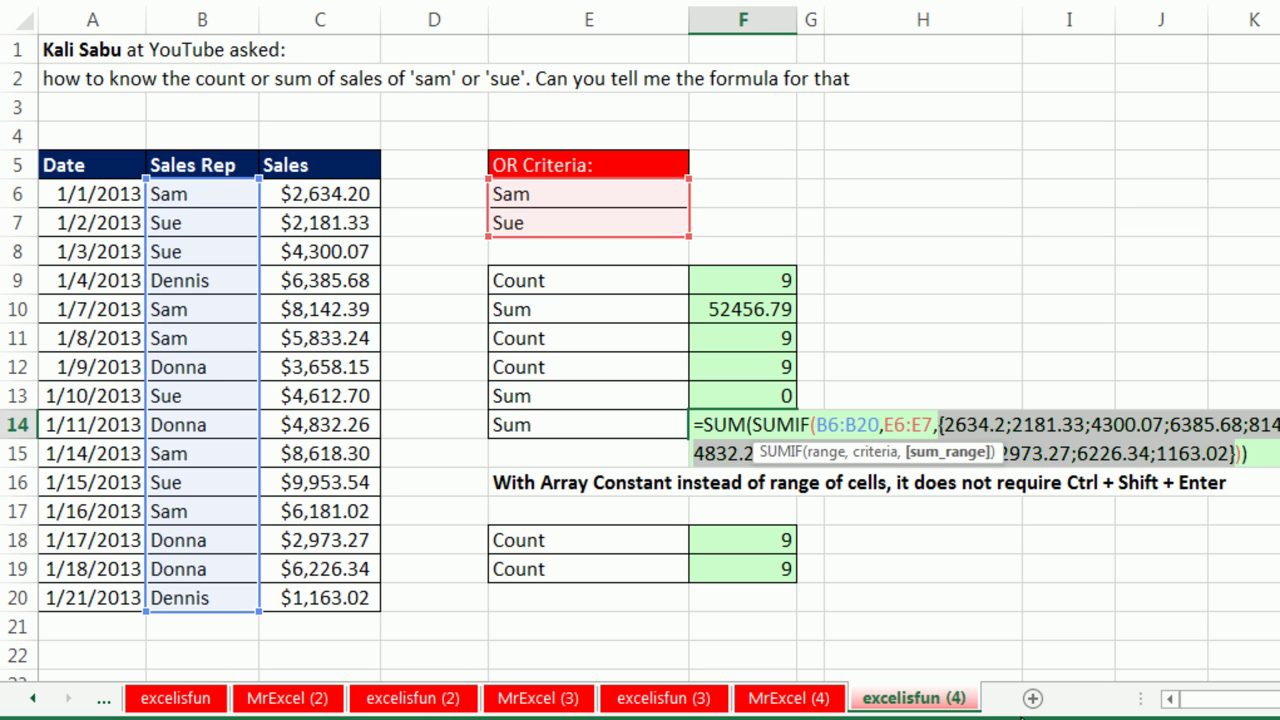
{"action": "key", "text": "ctrl+z"}
Convert the criteria reference E6:E7 in the F14 SUMIF formula to an array constant and enter it as a regular formula.
{"action": "left_click", "coordinate": [908, 424]}
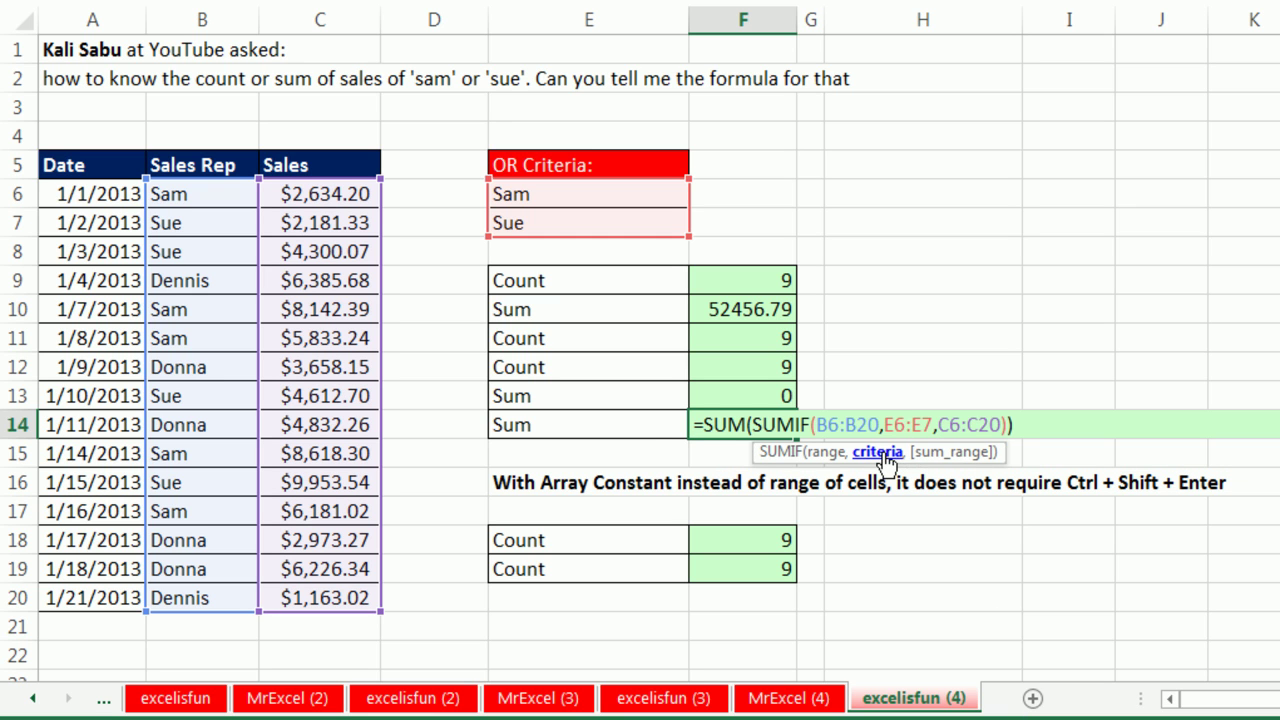
{"action": "key", "text": "ctrl+shift+Left"}
{"action": "key", "text": "F9"}
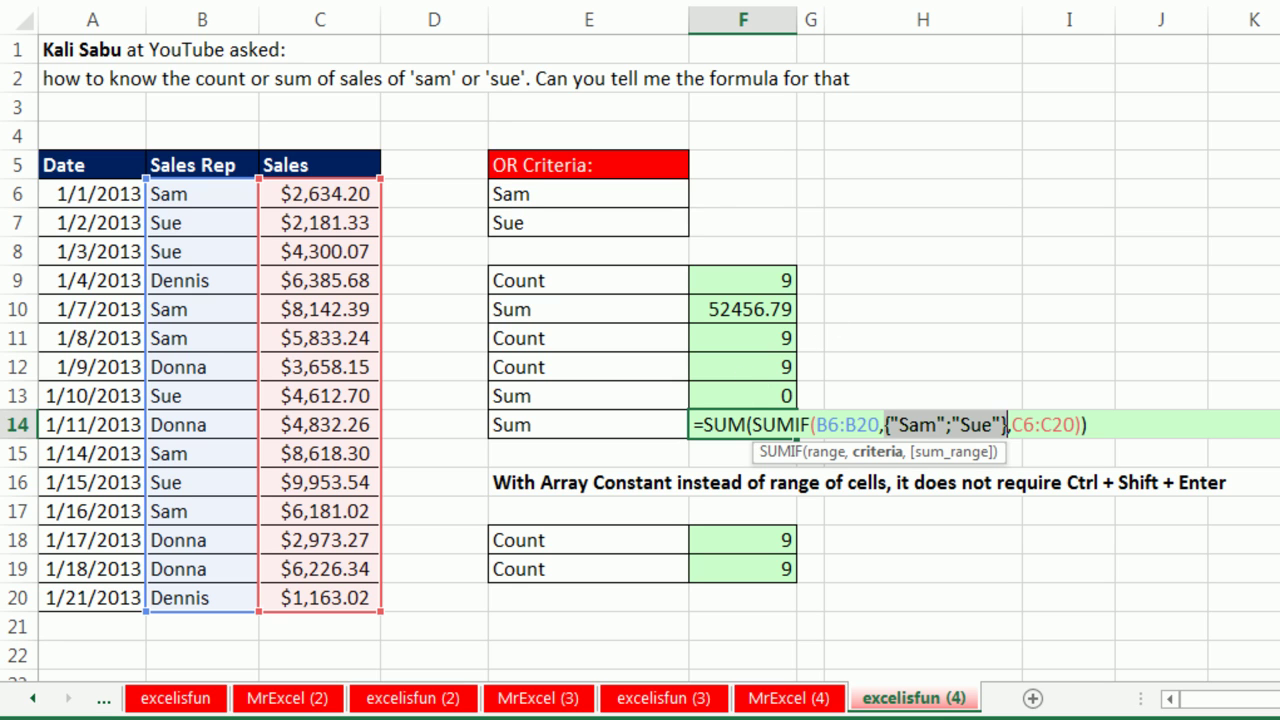
{"action": "key", "text": "Return"}
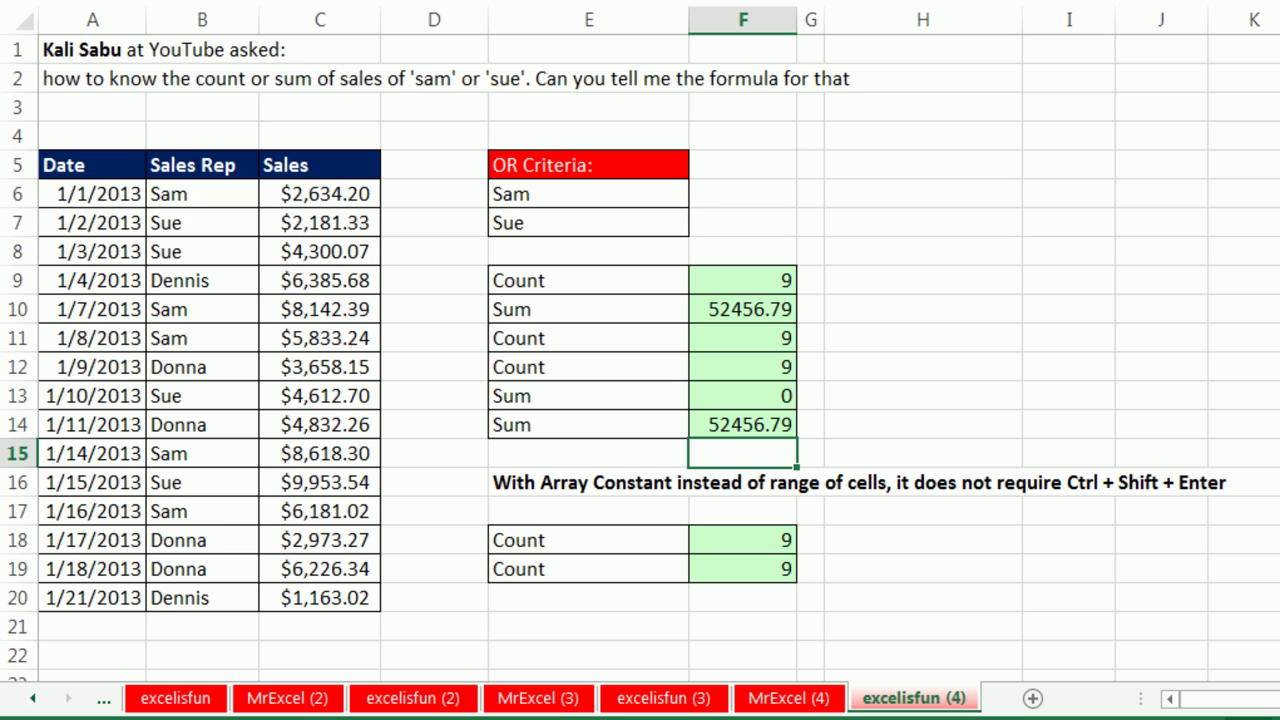
Examine the SUMPRODUCT, ISNUMBER and MATCH count formula in F18 and the SUM and IF array formula in F19.
{"action": "double_click", "coordinate": [722, 540]}
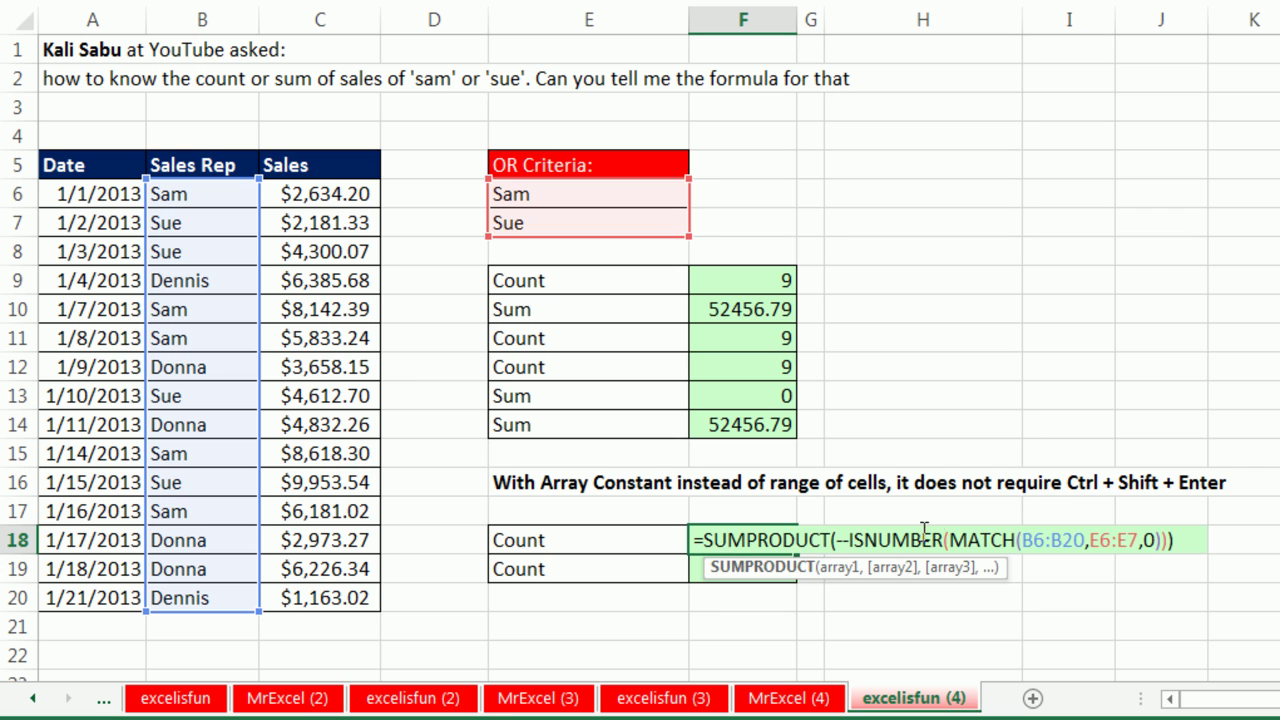
{"action": "key", "text": "ctrl+Return"}
{"action": "double_click", "coordinate": [780, 567]}
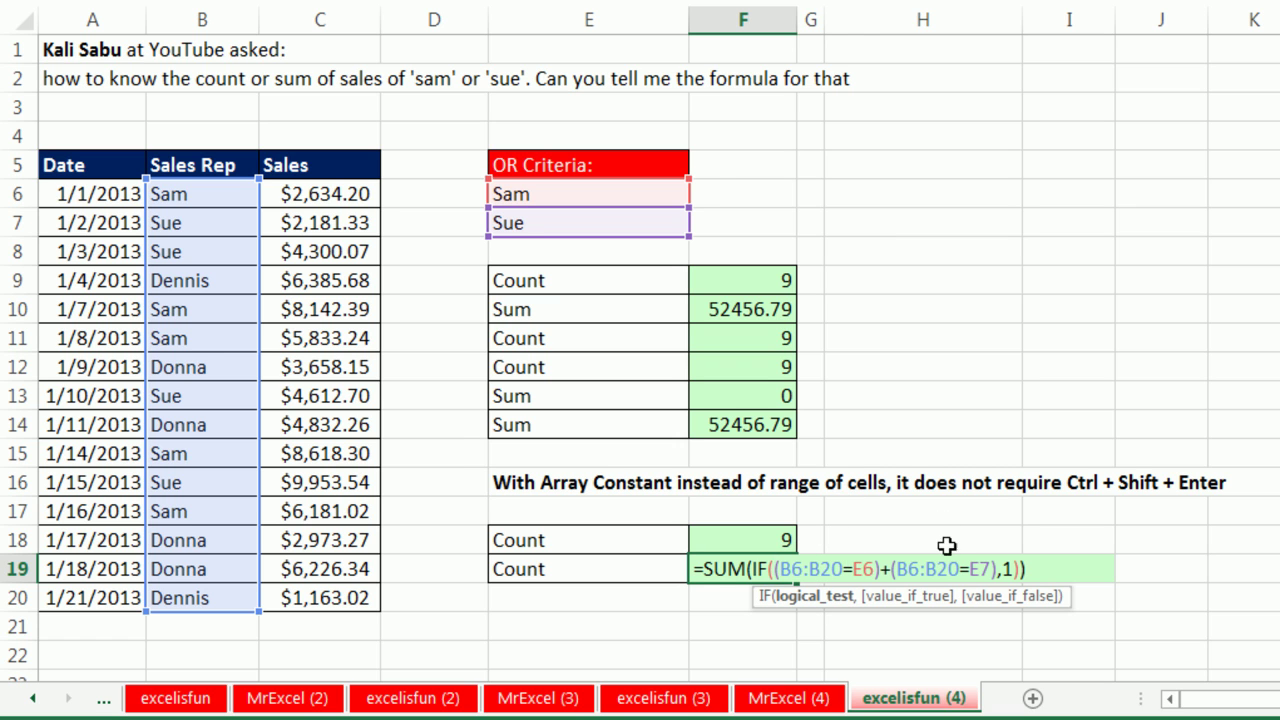
{"action": "left_click", "coordinate": [1015, 568]}
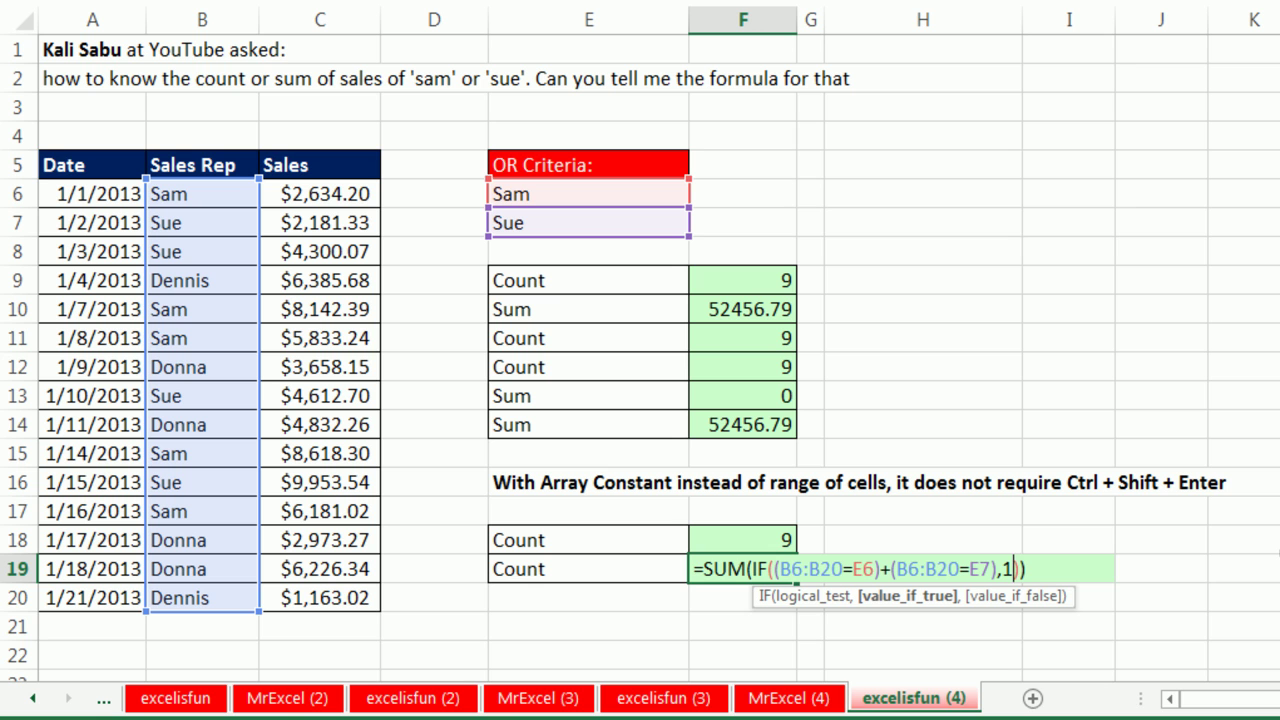
{"action": "key", "text": "ctrl+shift+Return"}
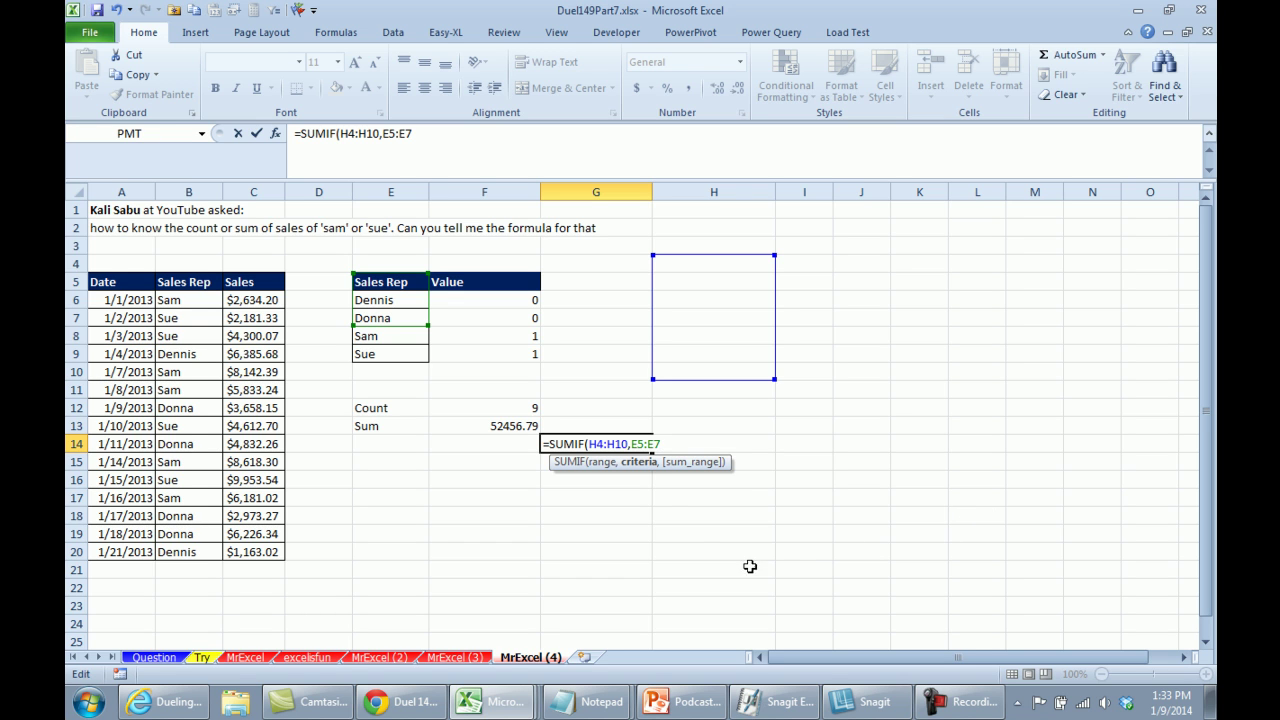
In the G14 SUMIF formula of the Duel149Part7 workbook, make the criteria E5:E7 and the range H4:H10 absolute, selecting each argument.
{"action": "left_click", "coordinate": [645, 464]}
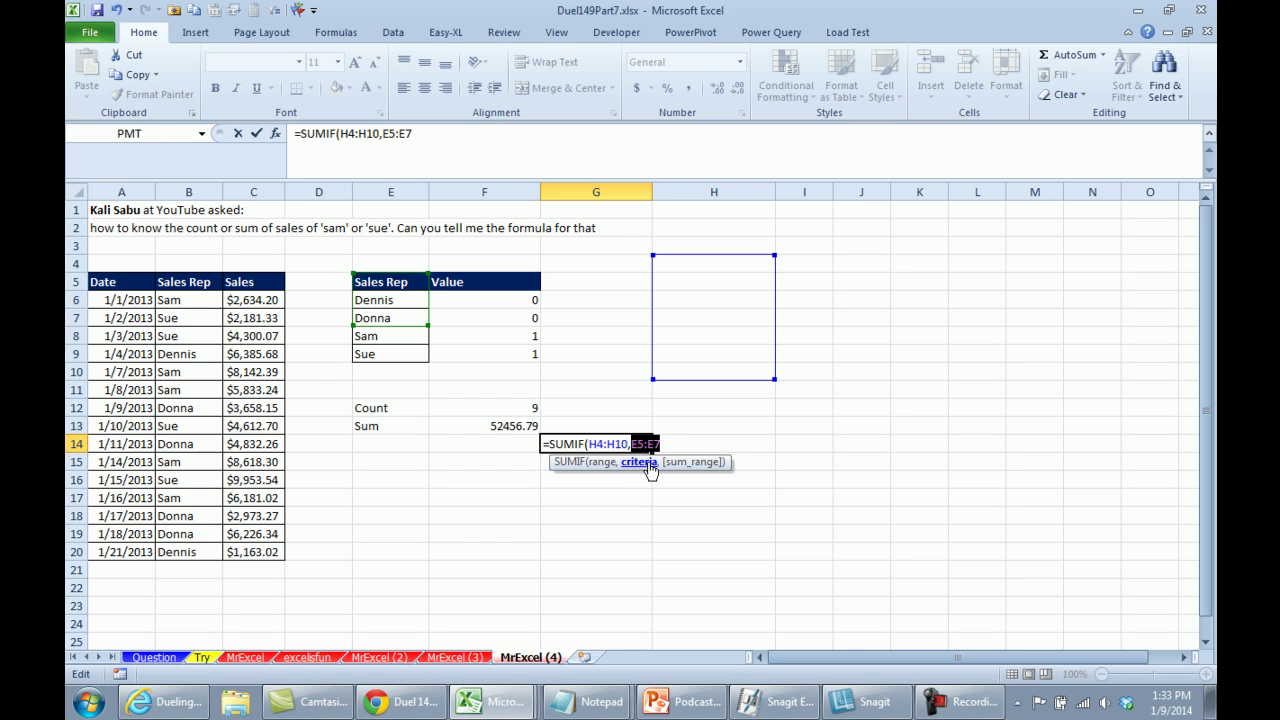
{"action": "key", "text": "F4"}
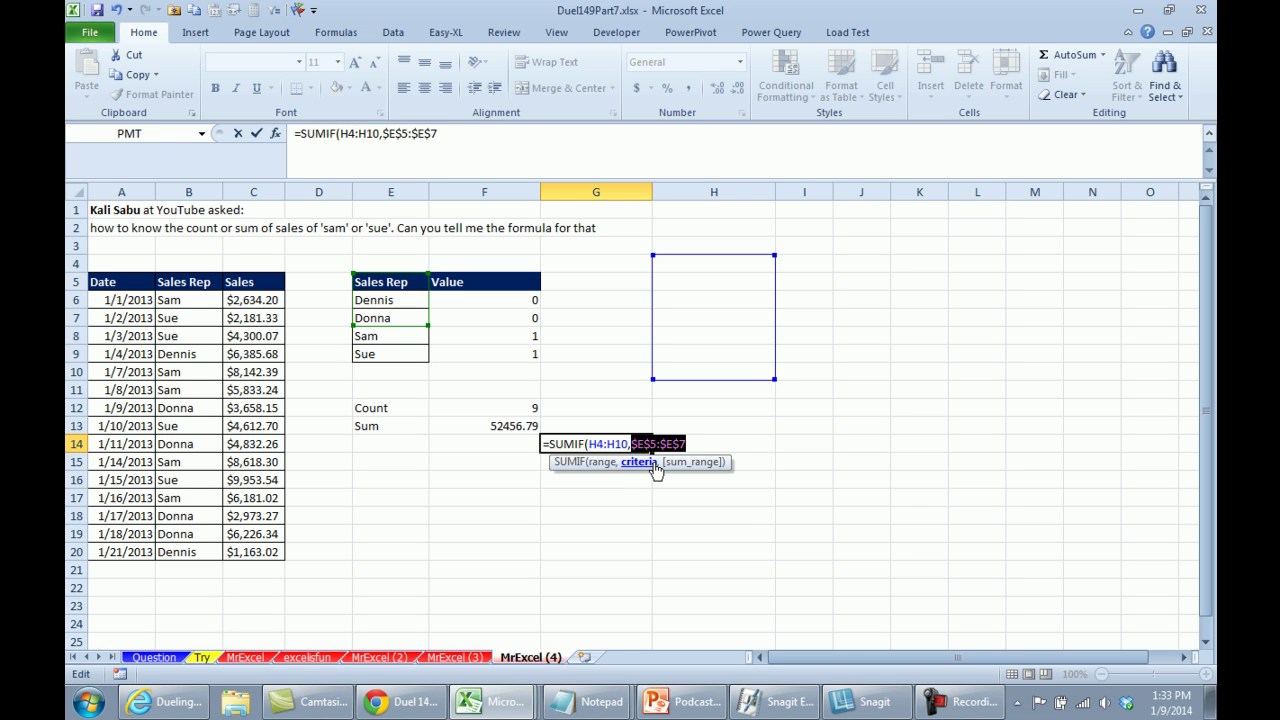
{"action": "left_click", "coordinate": [614, 472]}
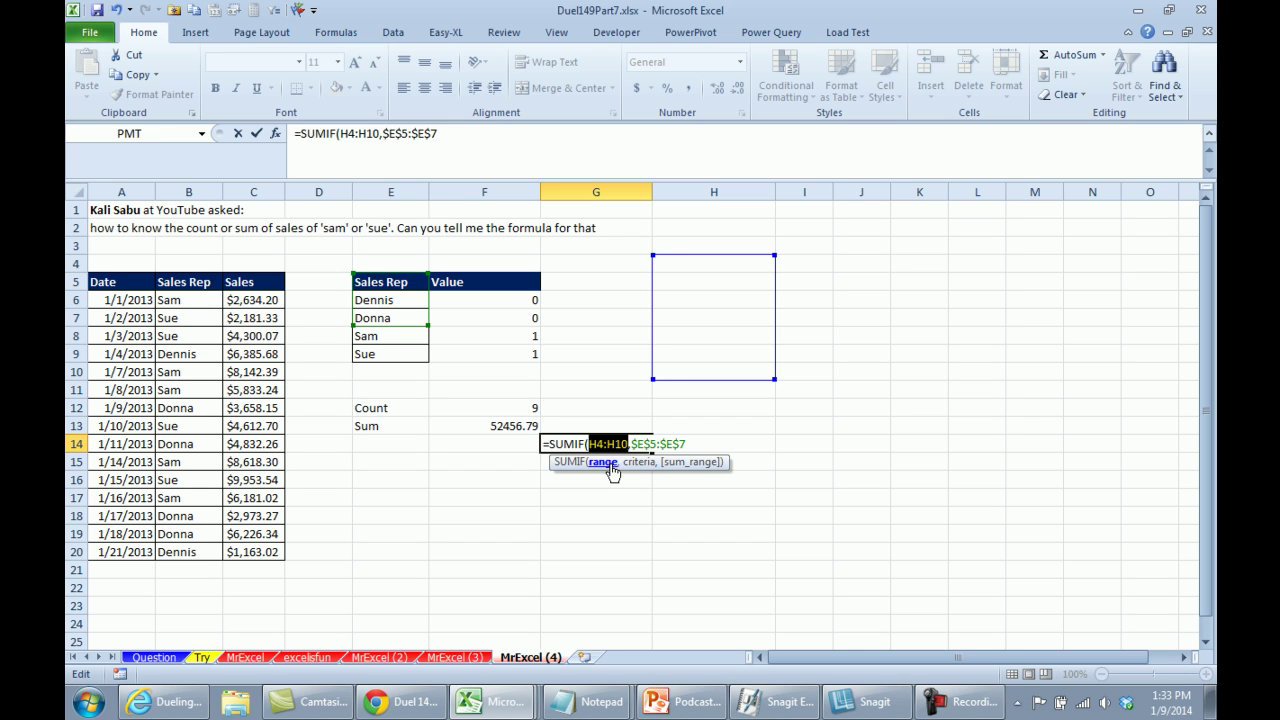
{"action": "key", "text": "F4"}
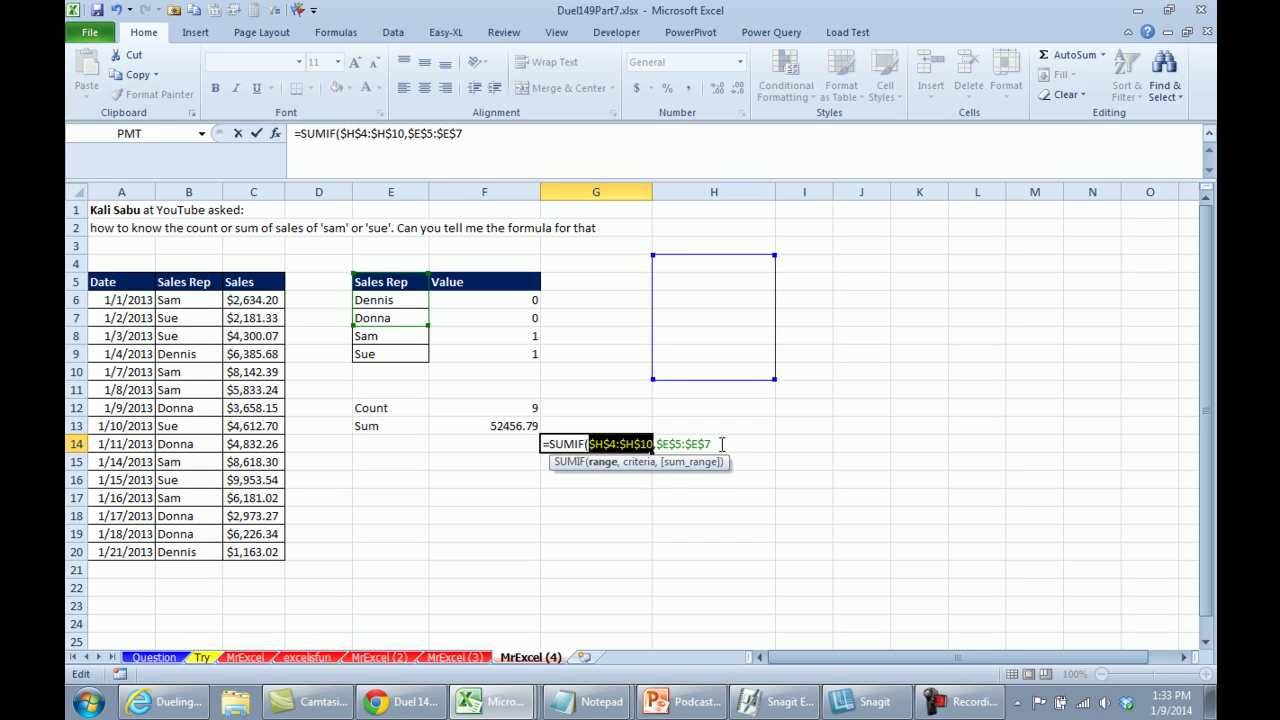
{"action": "left_click_drag", "start_coordinate": [712, 444], "coordinate": [653, 453]}
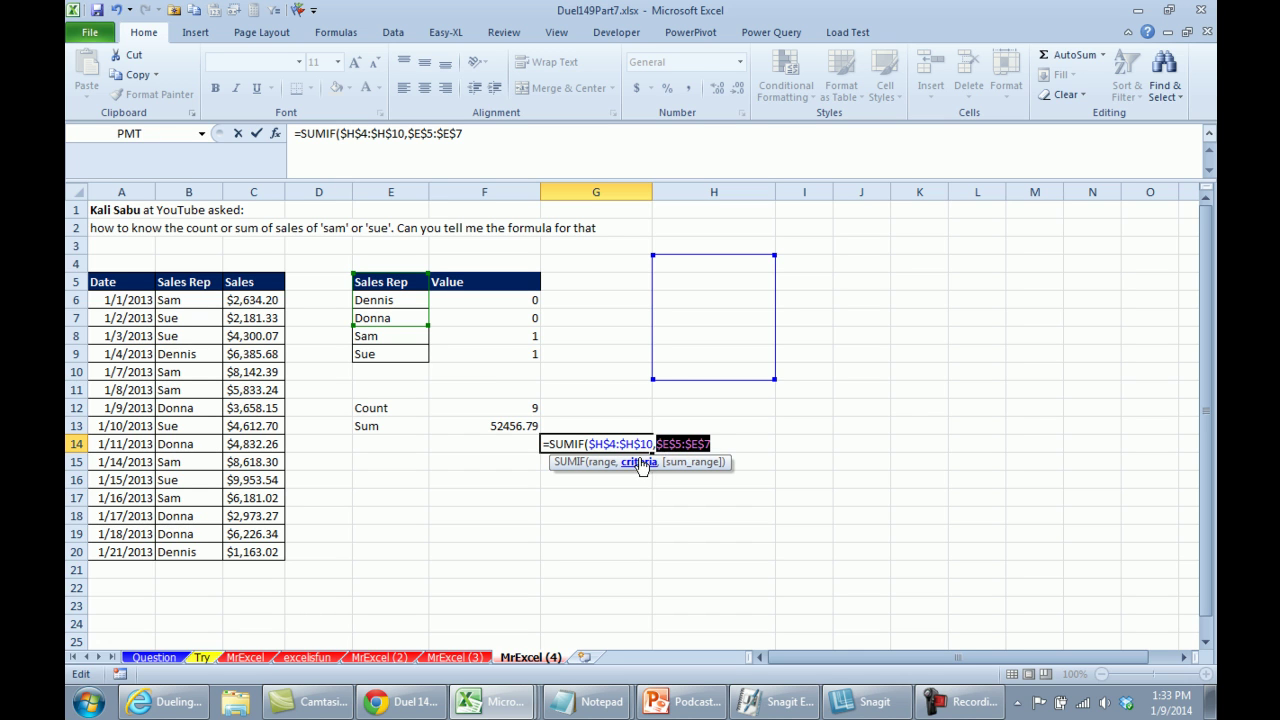
{"action": "left_click", "coordinate": [600, 462]}
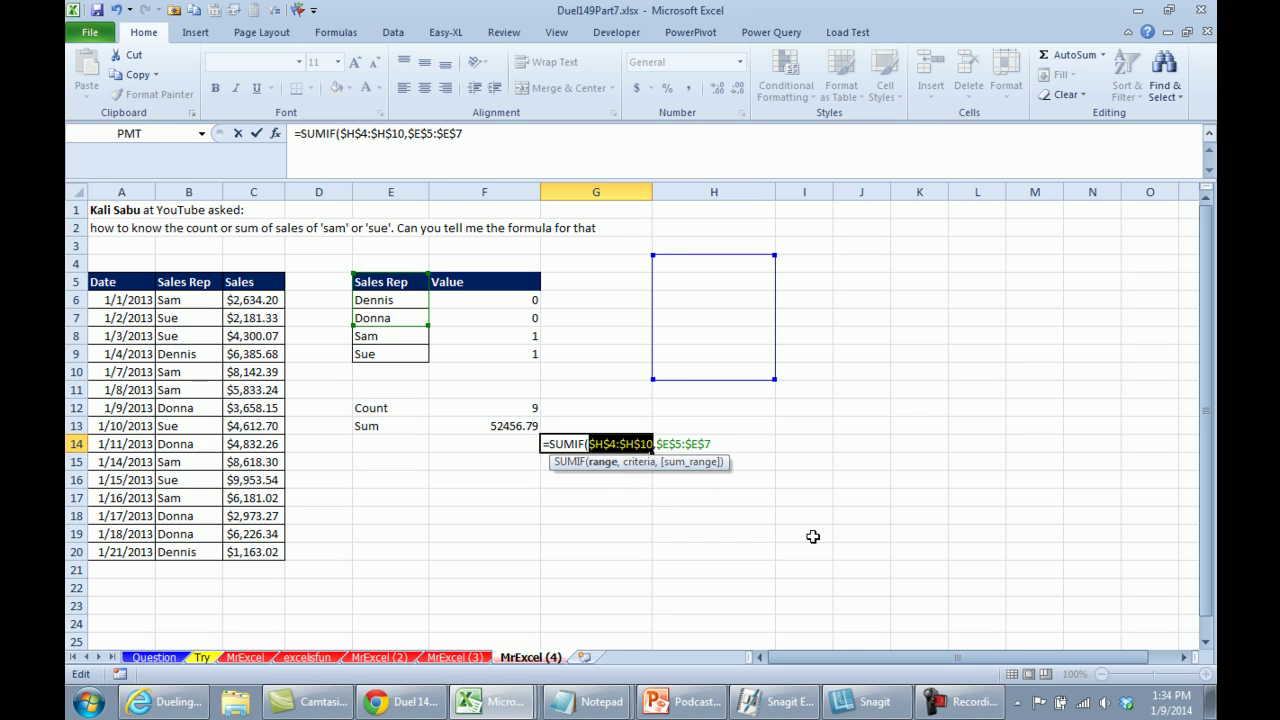